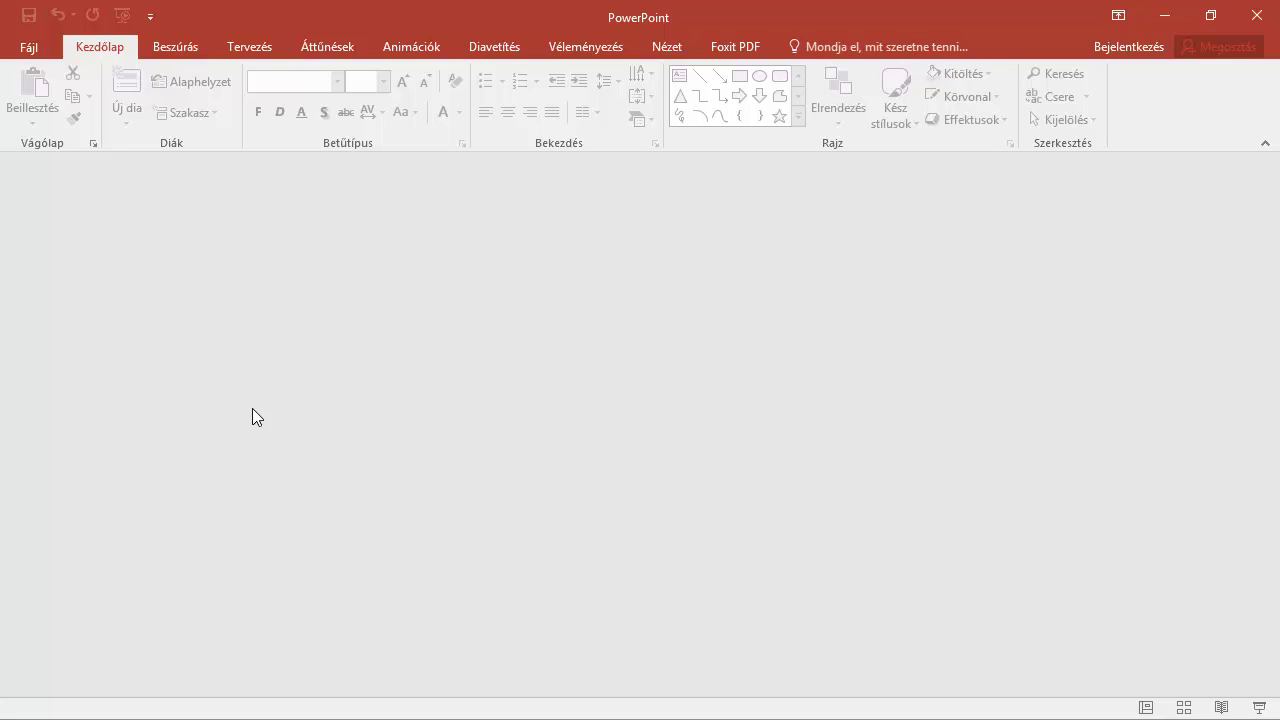
Browse to the munkafájlok-8 folder and open prezentacio-08.pptx
{"action": "left_click", "coordinate": [41, 49]}
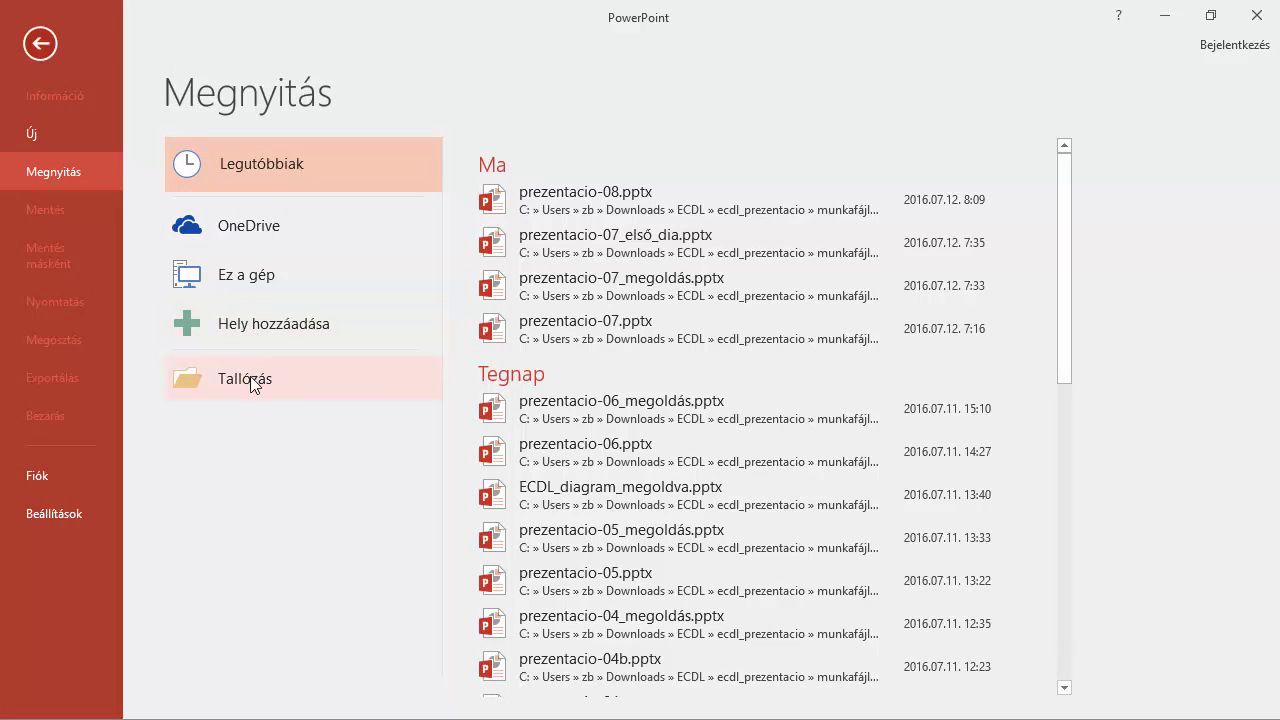
{"action": "left_click", "coordinate": [254, 386]}
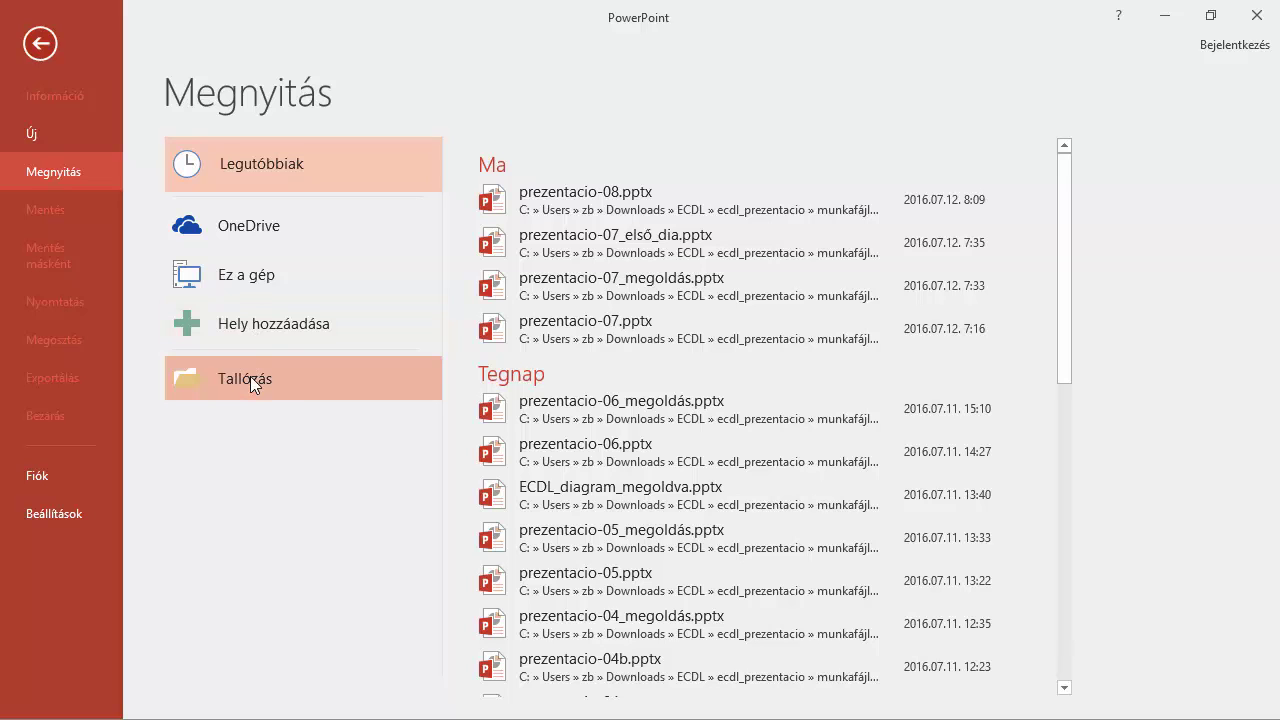
{"action": "double_click", "coordinate": [314, 309]}
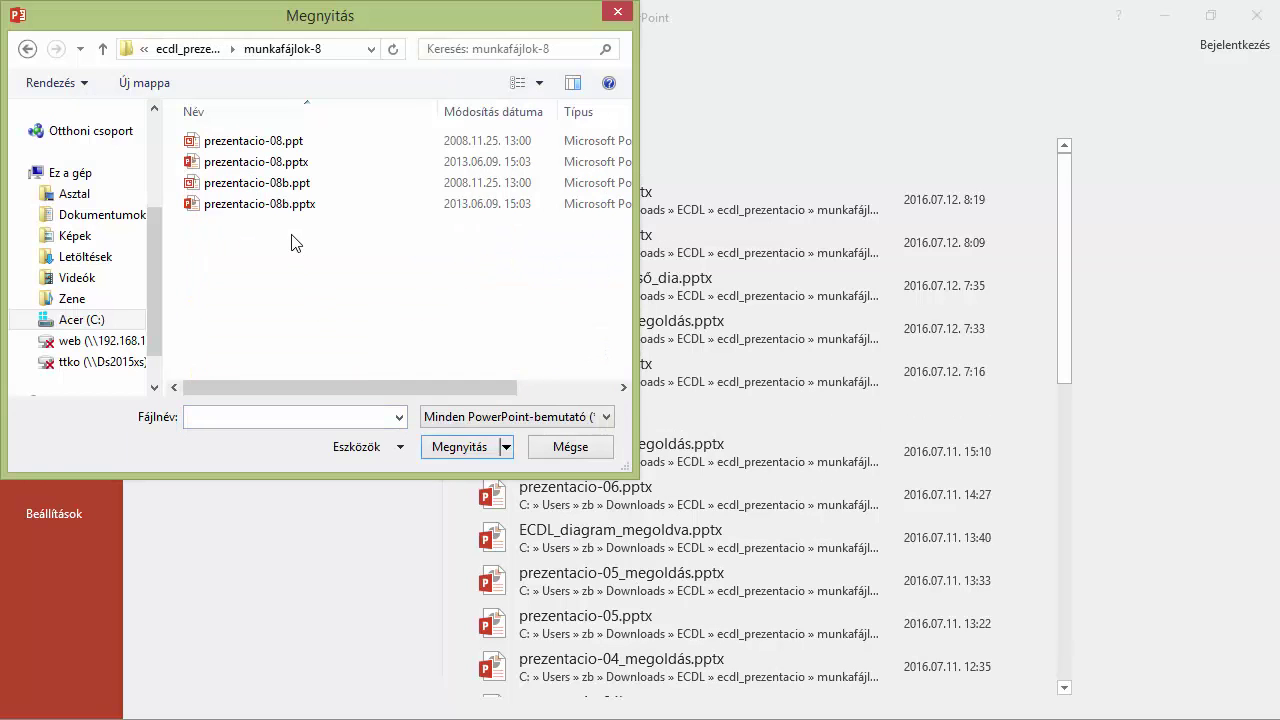
{"action": "double_click", "coordinate": [298, 170]}
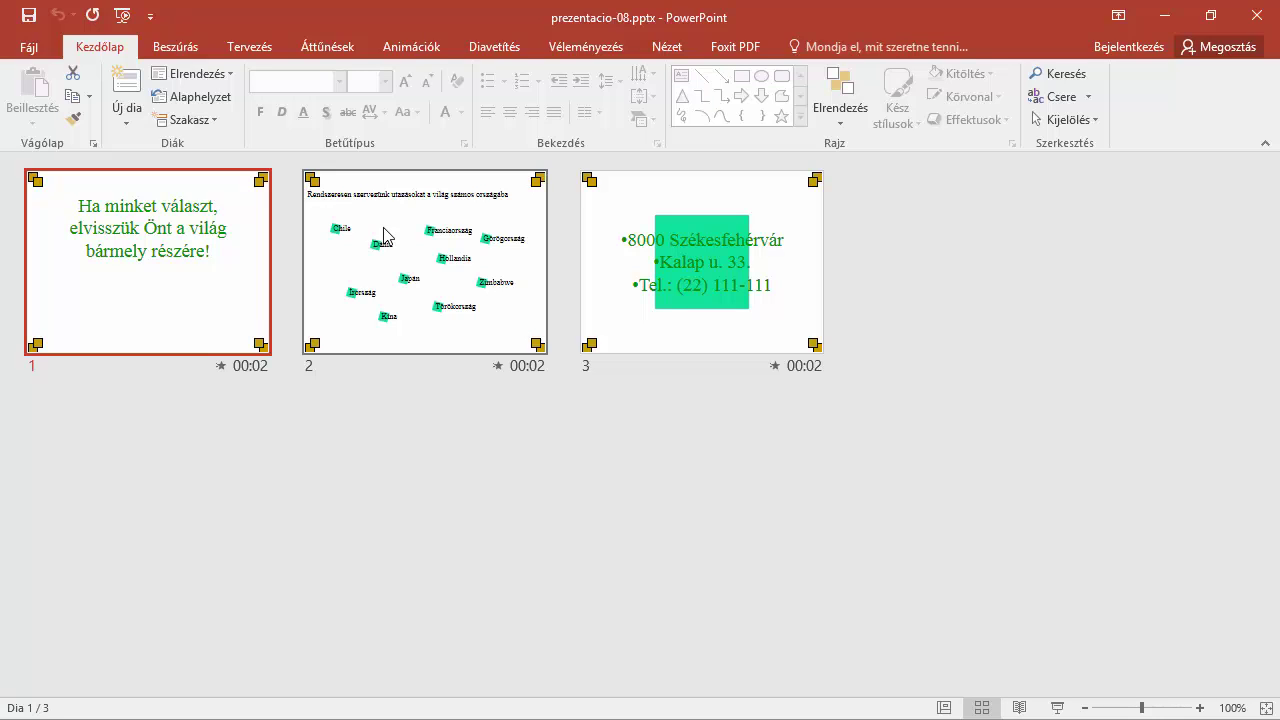
Apply a solid crimson background fill to all three slides and close the Format Background pane
{"action": "left_click", "coordinate": [267, 46]}
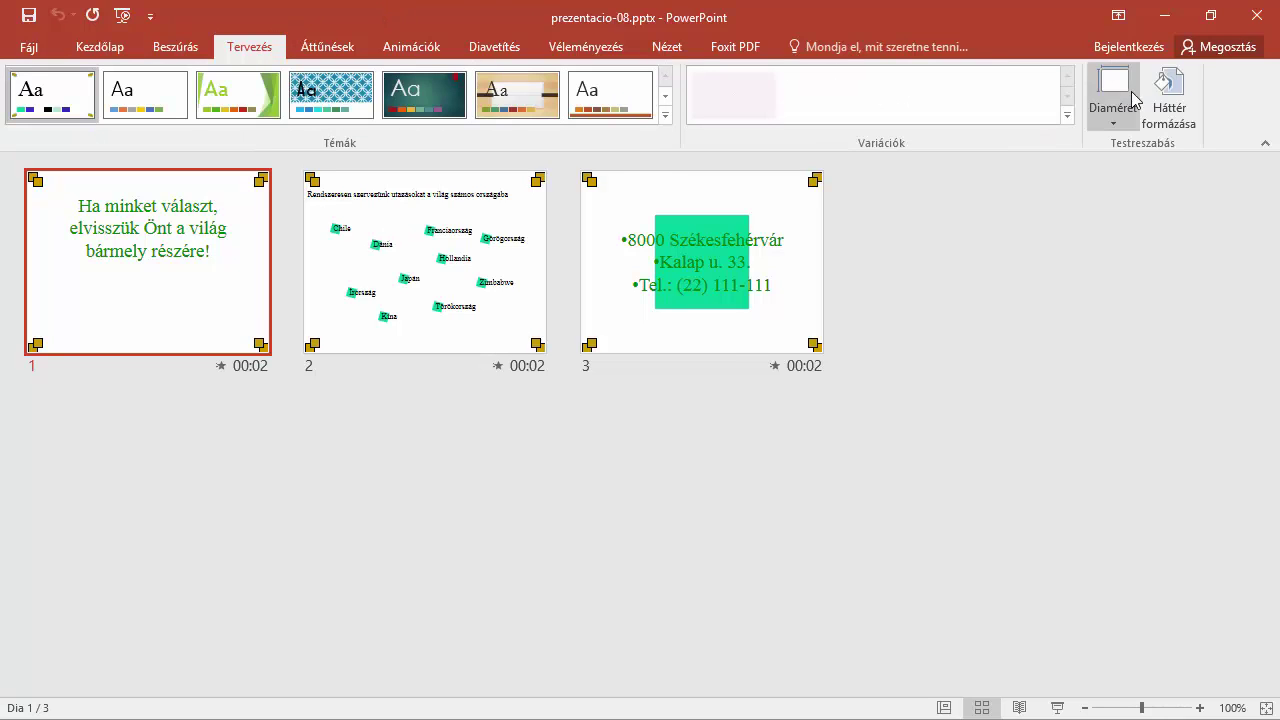
{"action": "left_click", "coordinate": [1169, 92]}
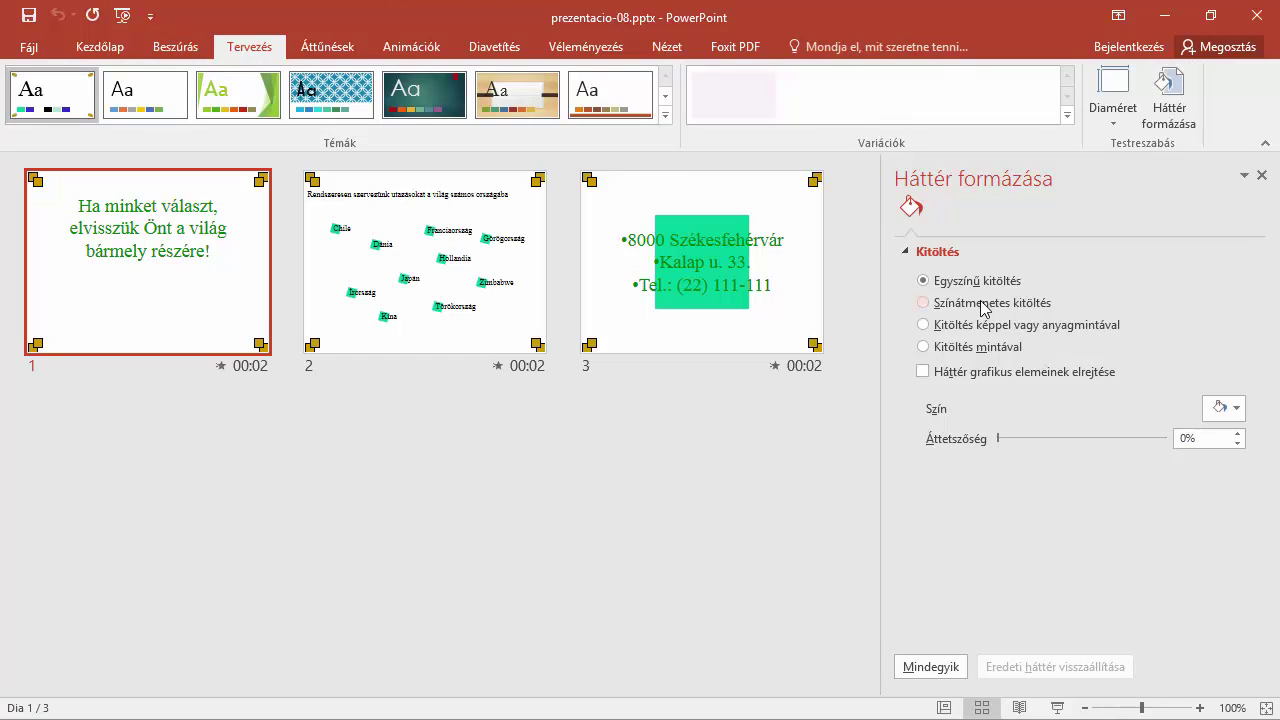
{"action": "left_click", "coordinate": [1238, 410]}
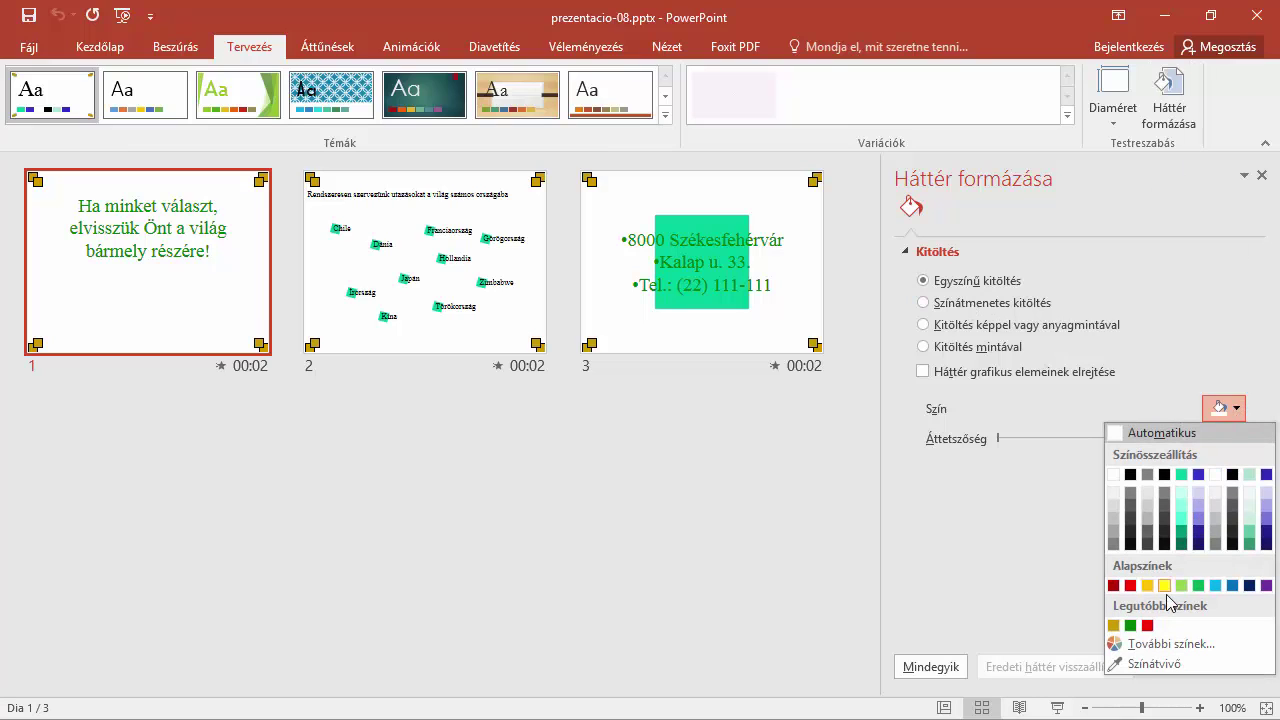
{"action": "left_click", "coordinate": [1160, 643]}
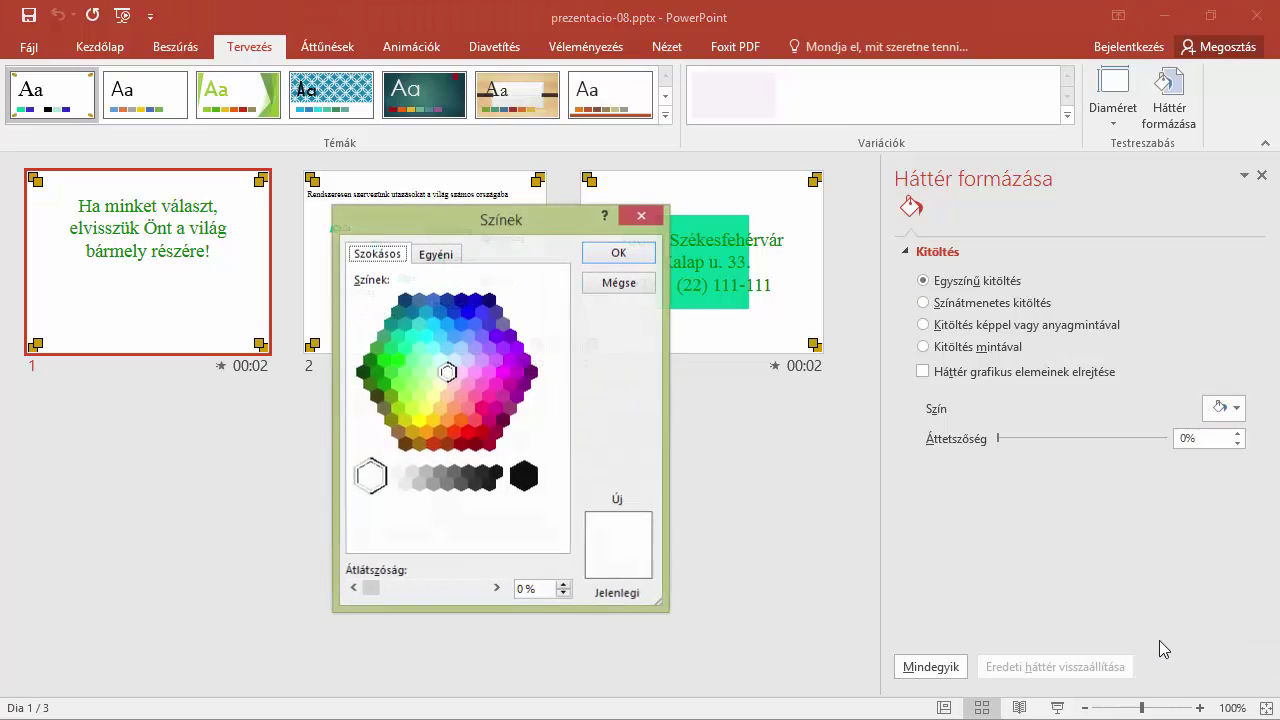
{"action": "left_click", "coordinate": [482, 435]}
{"action": "left_click", "coordinate": [496, 432]}
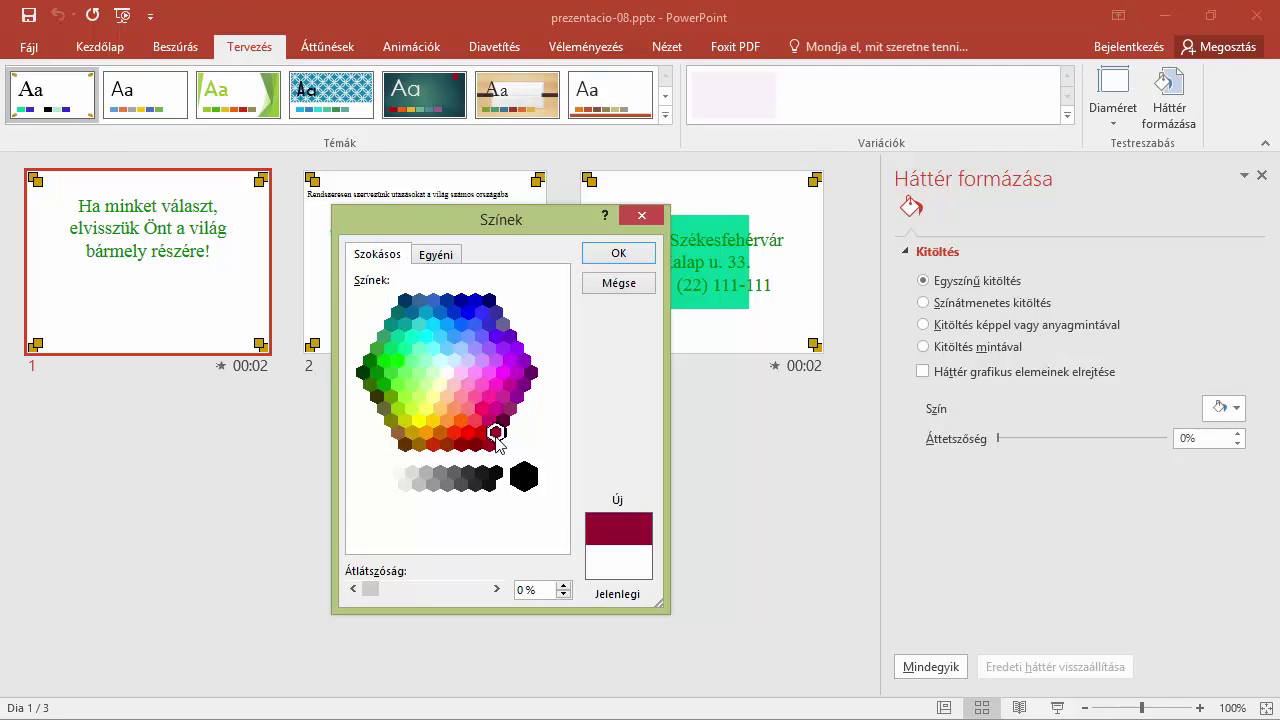
{"action": "left_click", "coordinate": [620, 256]}
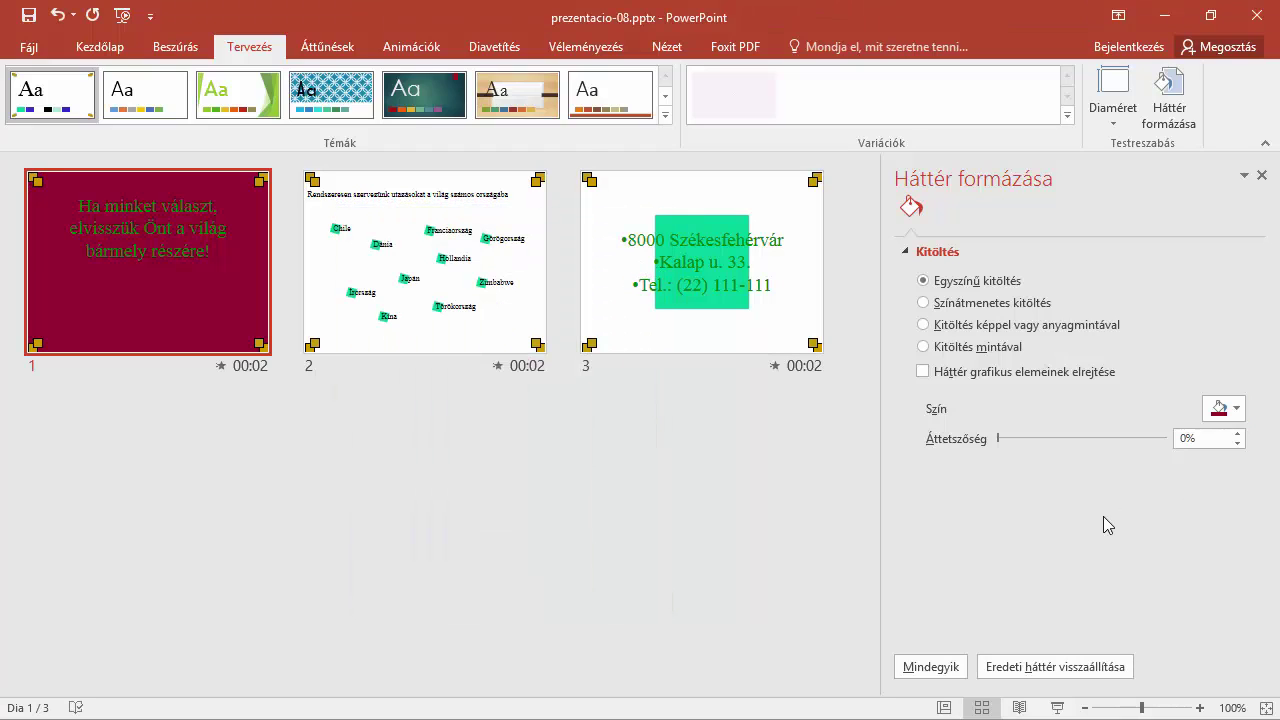
{"action": "left_click", "coordinate": [929, 666]}
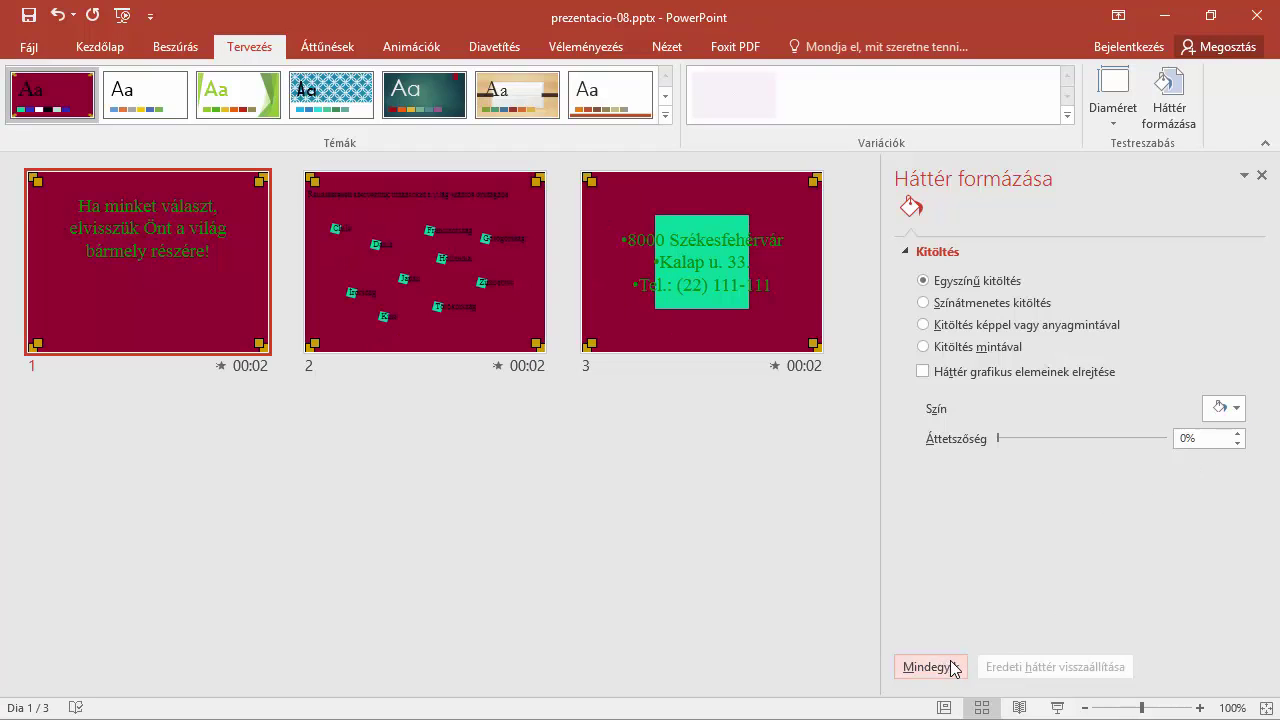
{"action": "left_click", "coordinate": [1261, 175]}
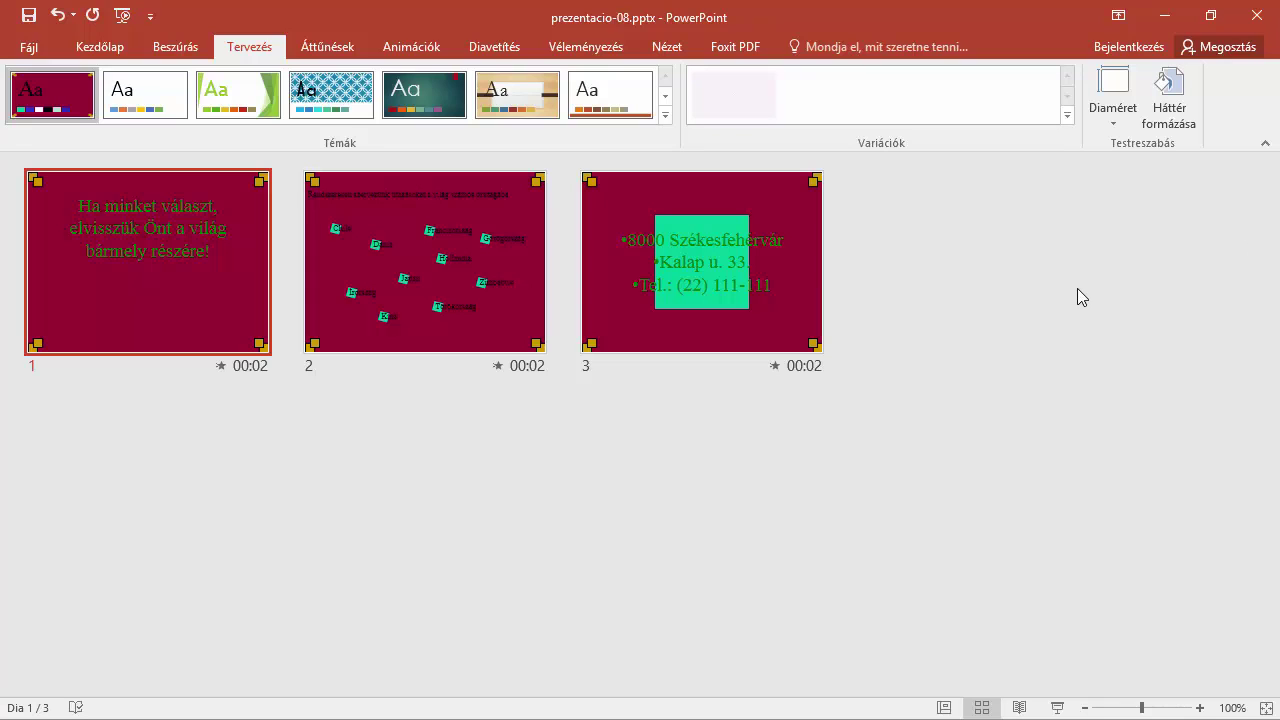
Switch to Slide Master view and select the top-level master slide
{"action": "left_click", "coordinate": [666, 48]}
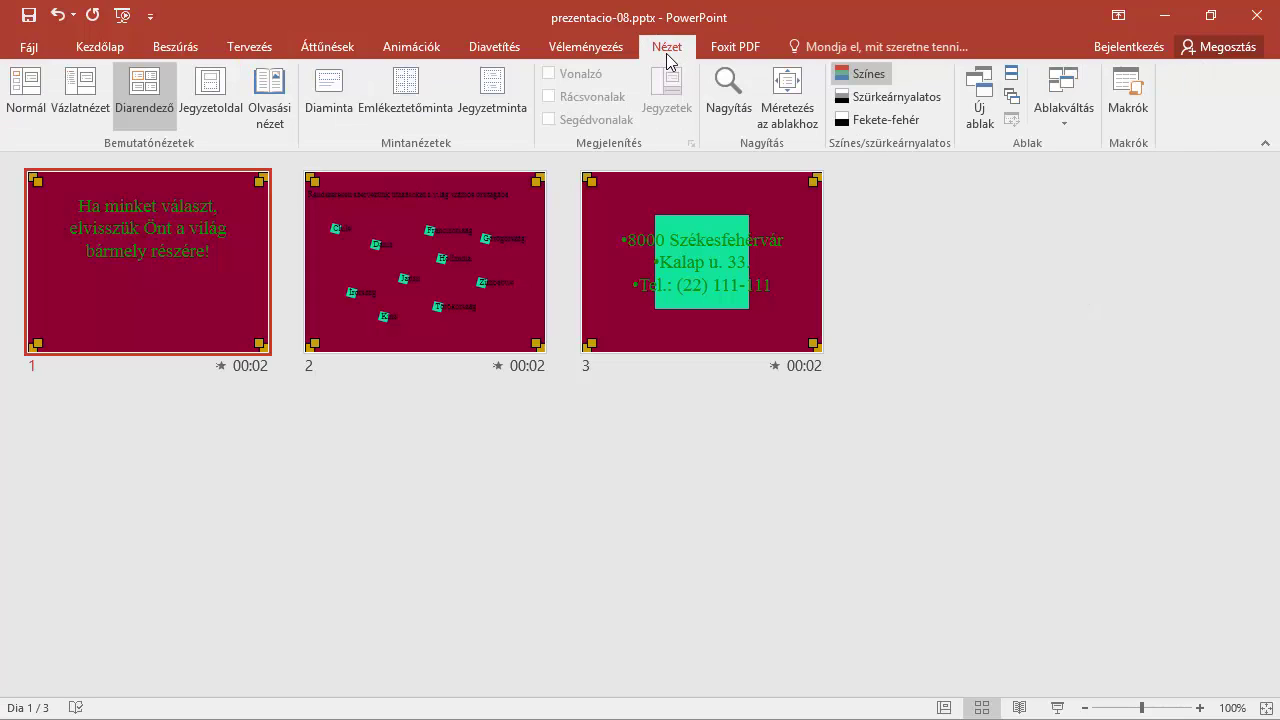
{"action": "left_click", "coordinate": [330, 100]}
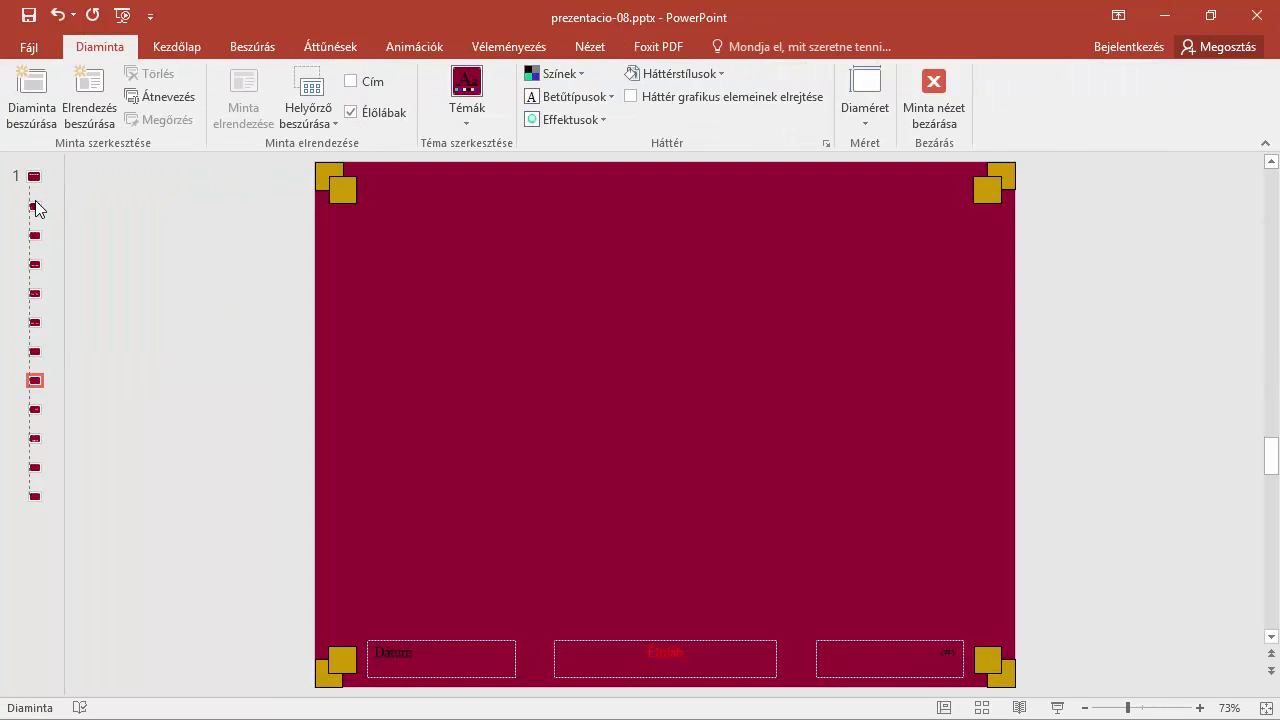
{"action": "left_click_drag", "start_coordinate": [64, 191], "coordinate": [155, 194]}
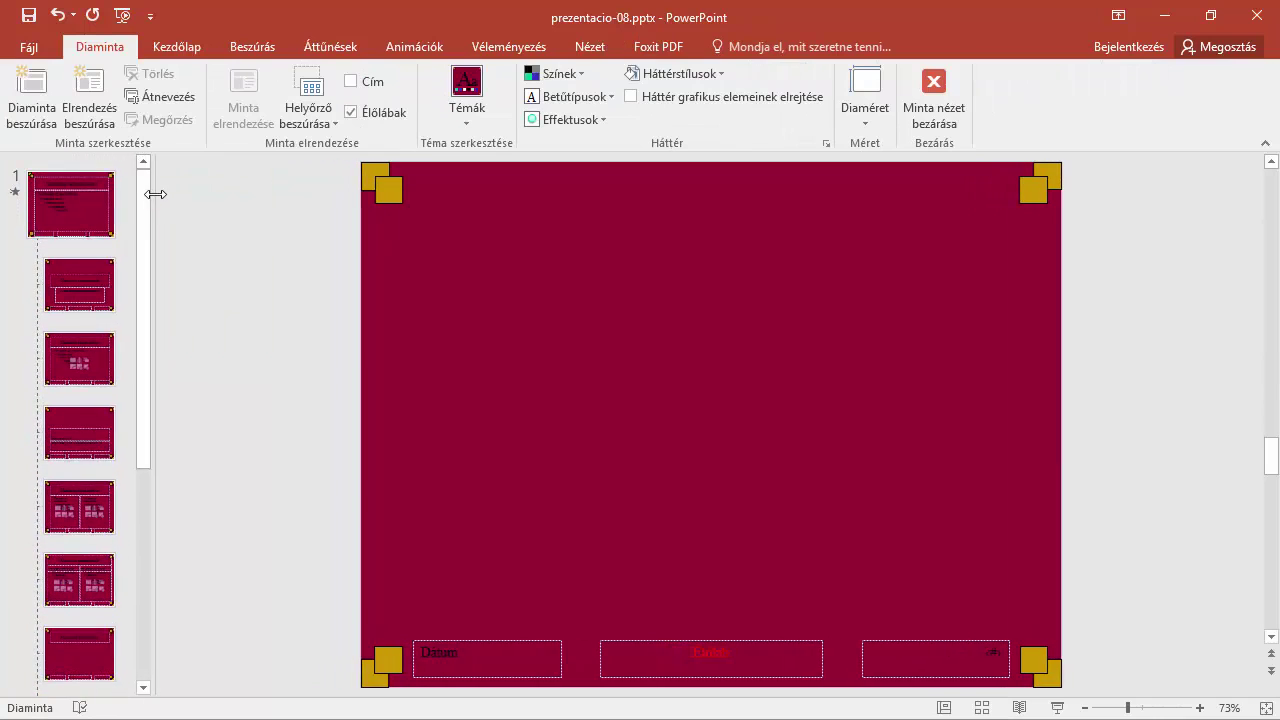
{"action": "left_click", "coordinate": [49, 207]}
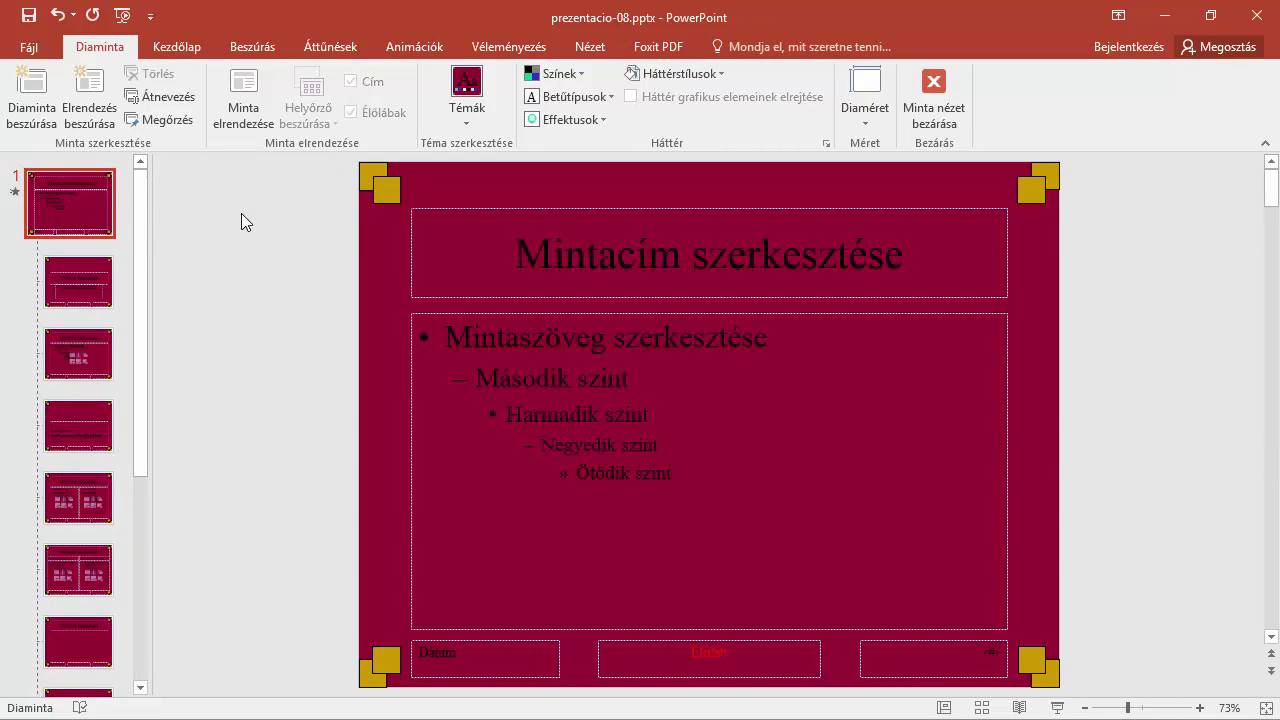
Delete the inner gold square at the top-left, top-right, bottom-right and bottom-left corners
{"action": "left_click", "coordinate": [386, 194]}
{"action": "key", "text": "Delete"}
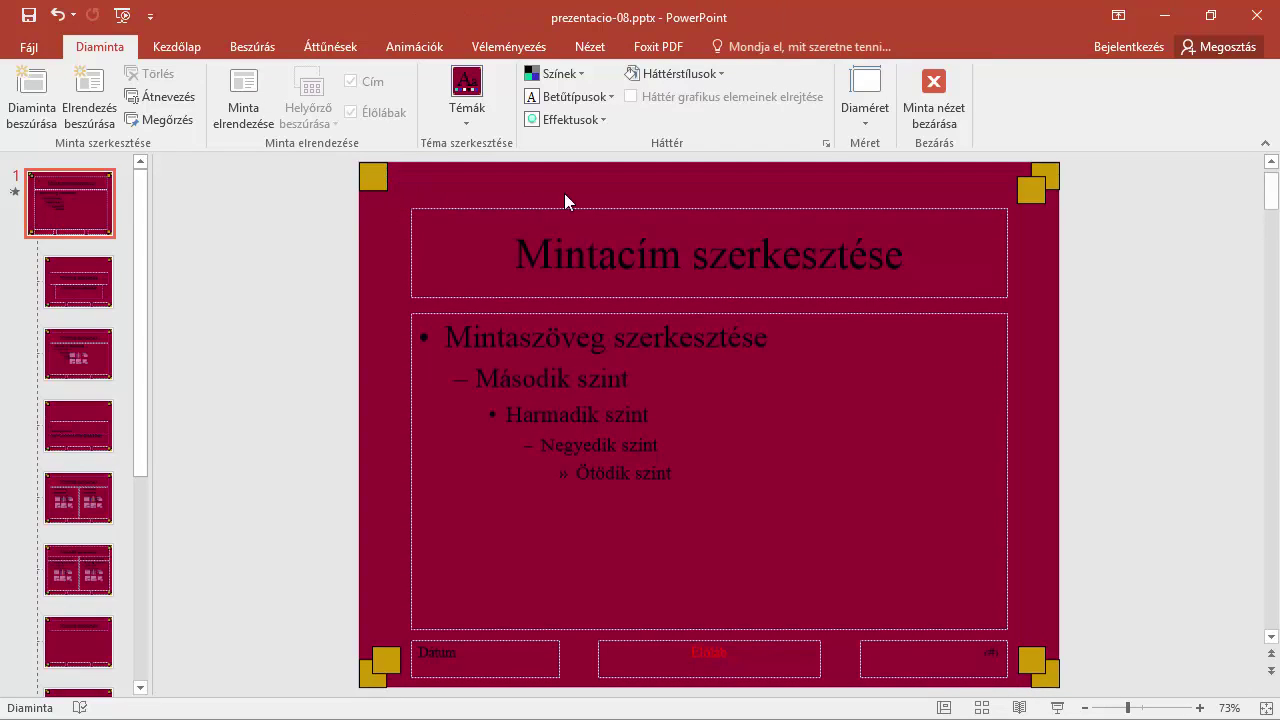
{"action": "left_click", "coordinate": [1031, 189]}
{"action": "key", "text": "Delete"}
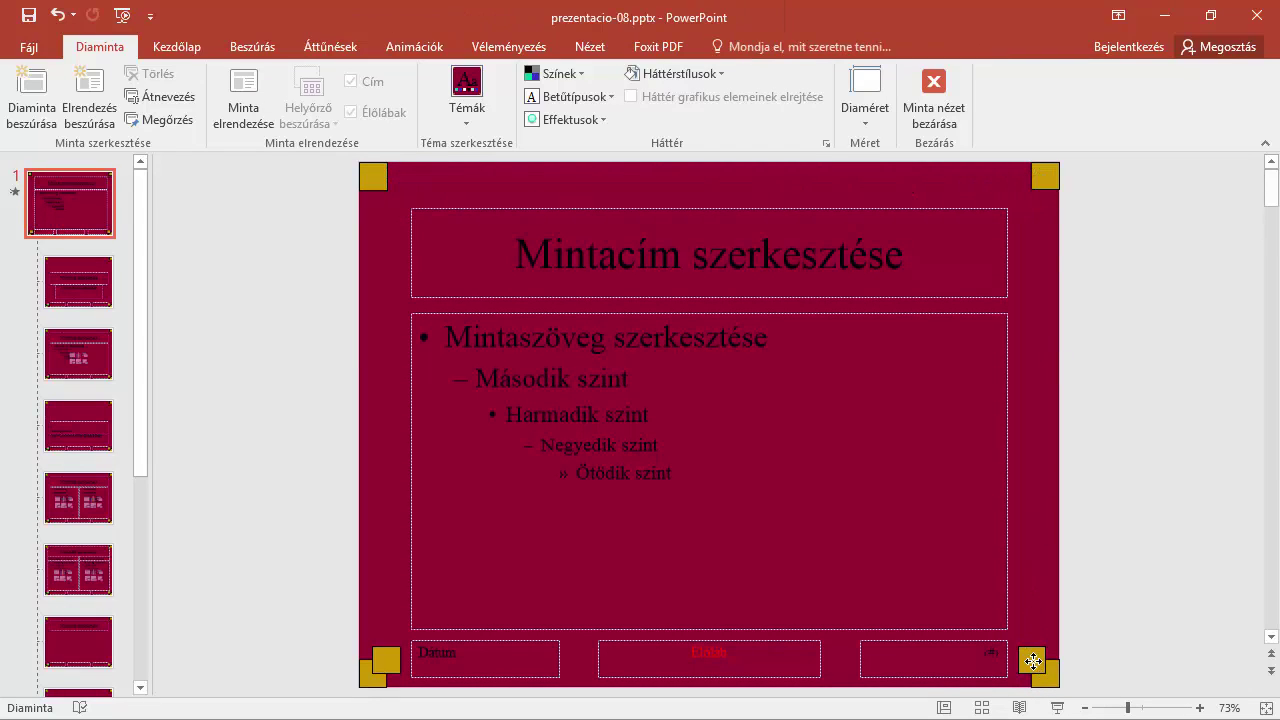
{"action": "left_click", "coordinate": [1032, 660]}
{"action": "key", "text": "Delete"}
{"action": "left_click", "coordinate": [390, 657]}
{"action": "key", "text": "Delete"}
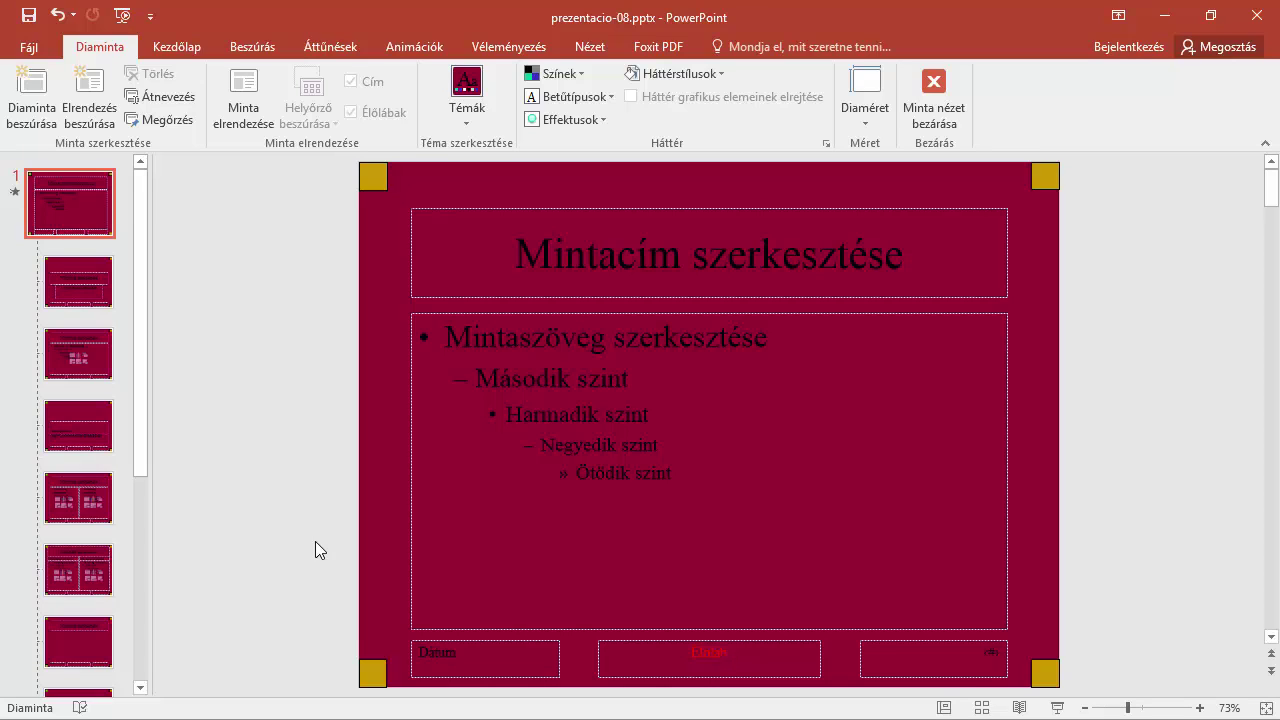
Select all four corner squares on the master and remove their outlines
{"action": "left_click", "coordinate": [373, 176]}
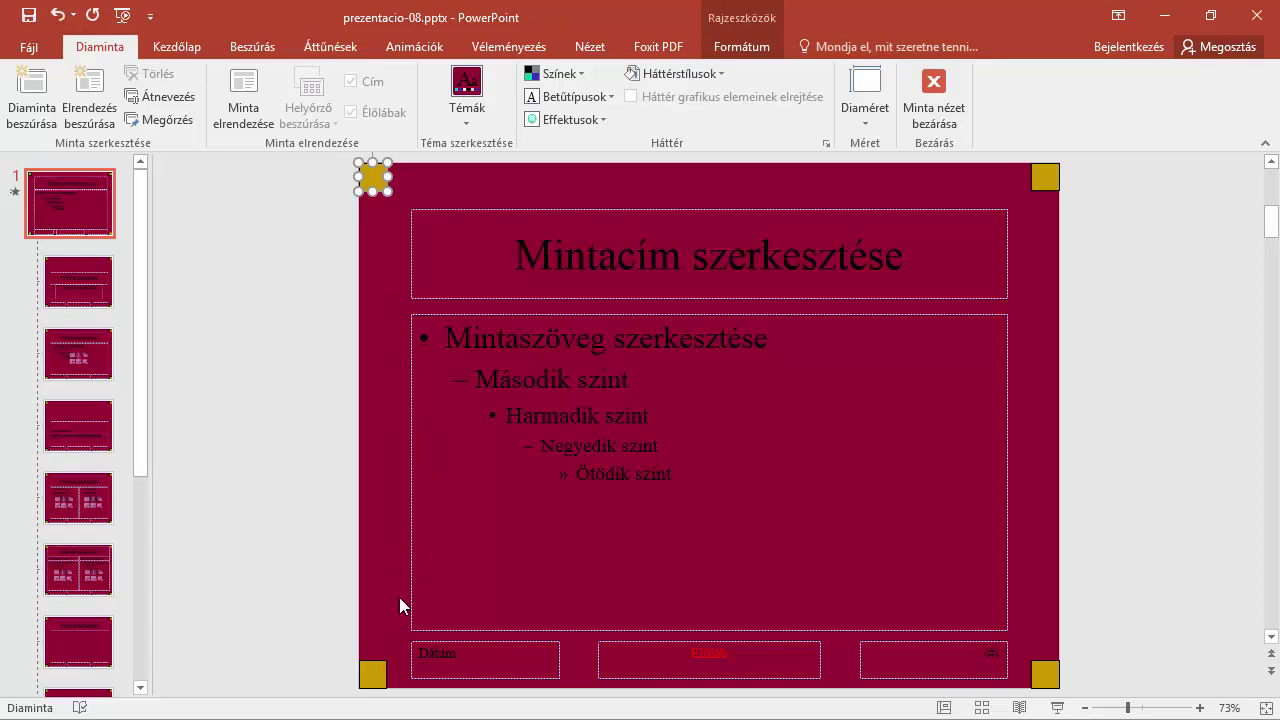
{"action": "left_click", "coordinate": [373, 672], "text": "shift"}
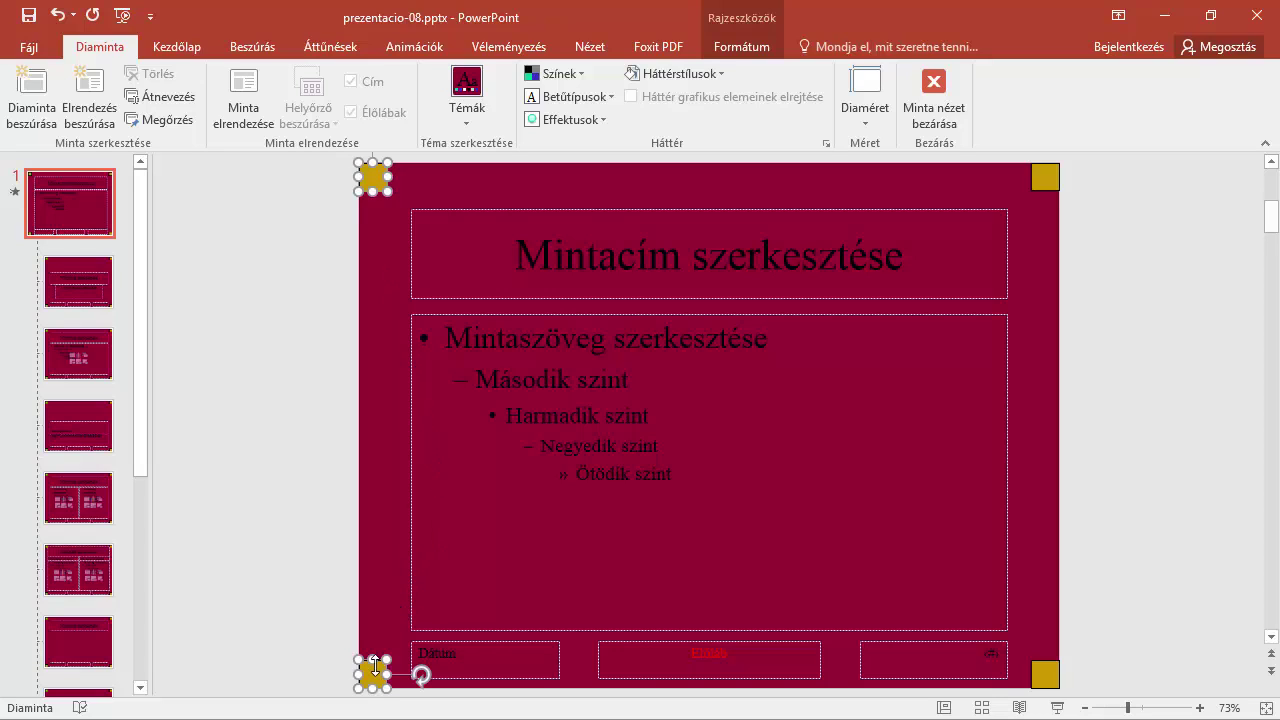
{"action": "left_click", "coordinate": [1046, 672], "text": "shift"}
{"action": "left_click", "coordinate": [1045, 176], "text": "shift"}
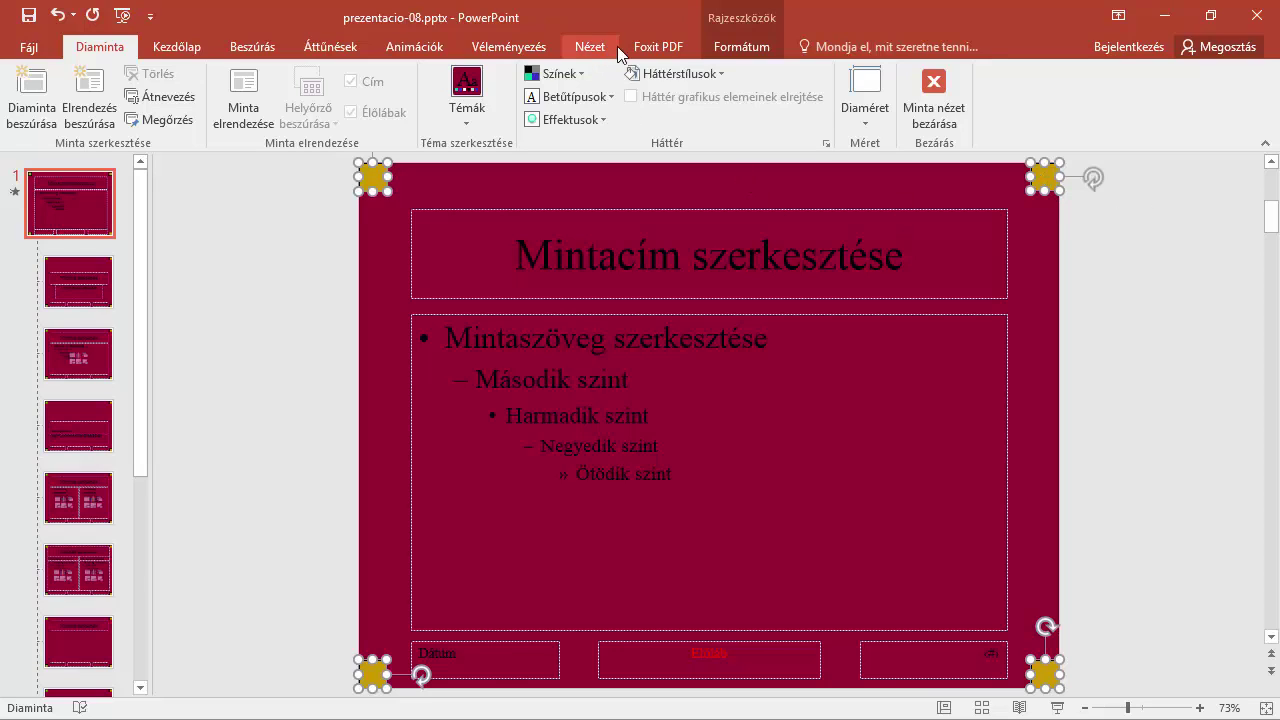
{"action": "left_click", "coordinate": [766, 47]}
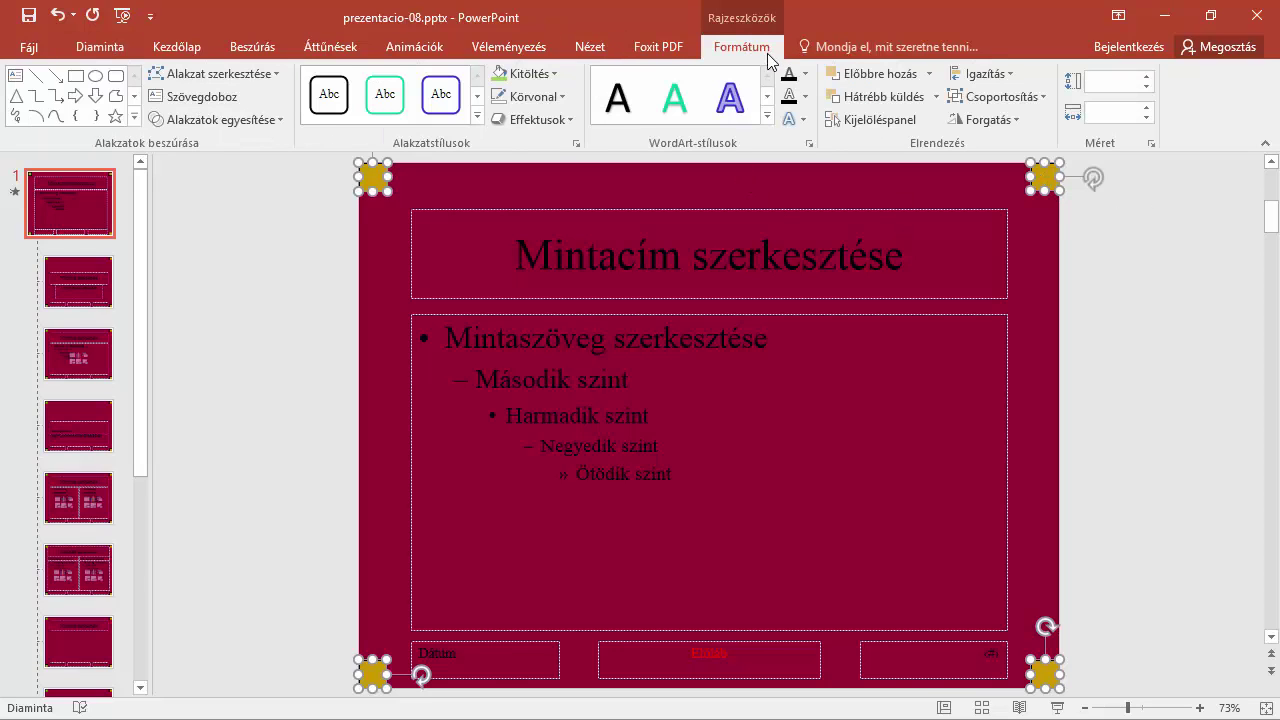
{"action": "left_click", "coordinate": [561, 97]}
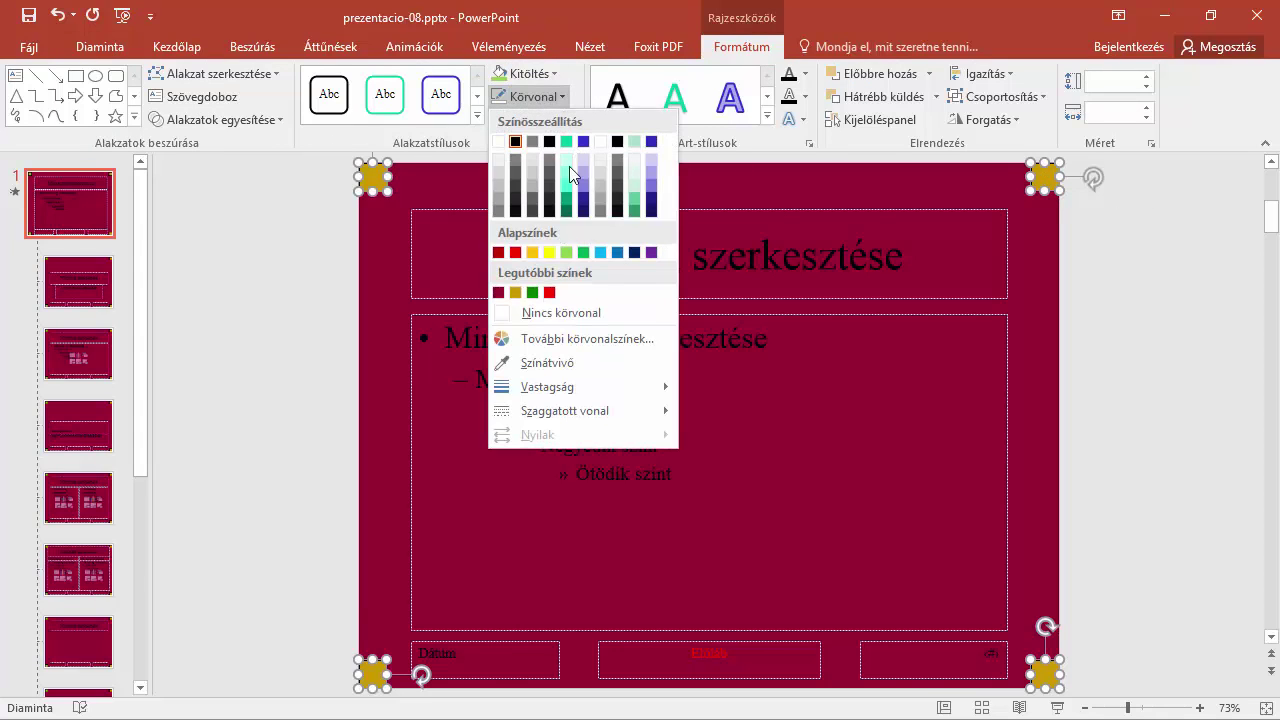
{"action": "left_click", "coordinate": [574, 312]}
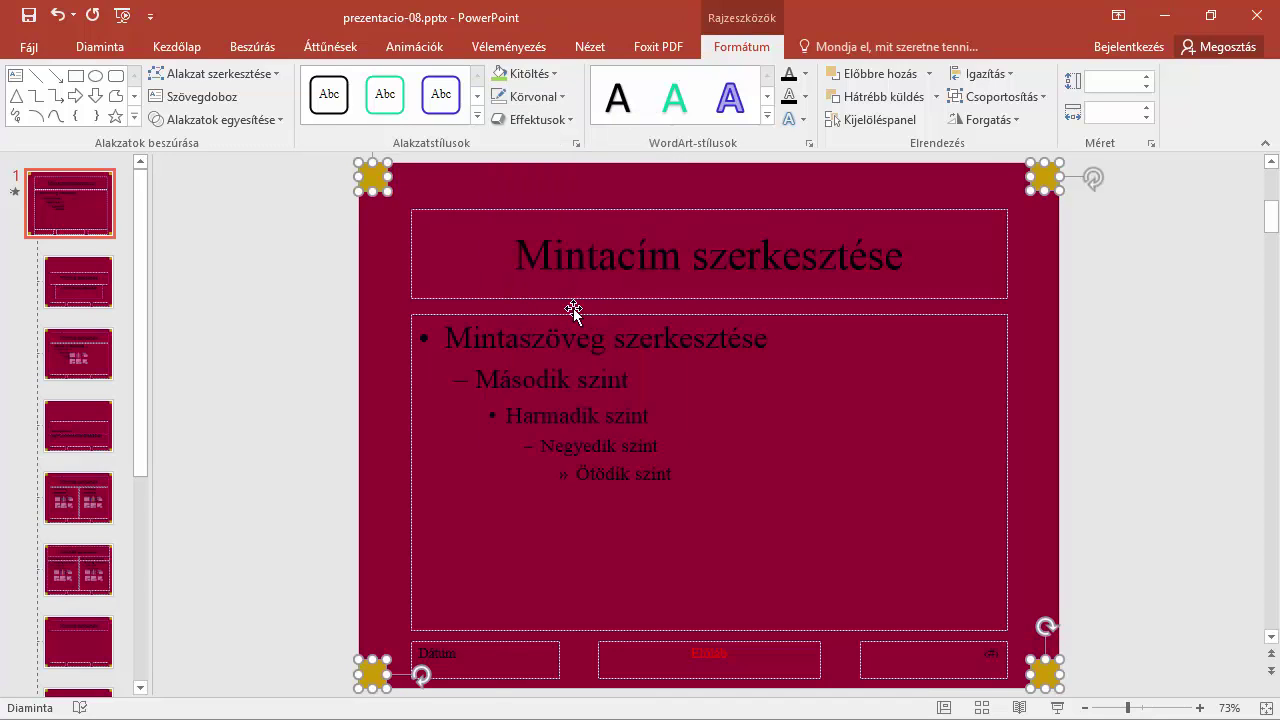
Fill the corner squares with yellow and close the slide master view
{"action": "left_click", "coordinate": [558, 73]}
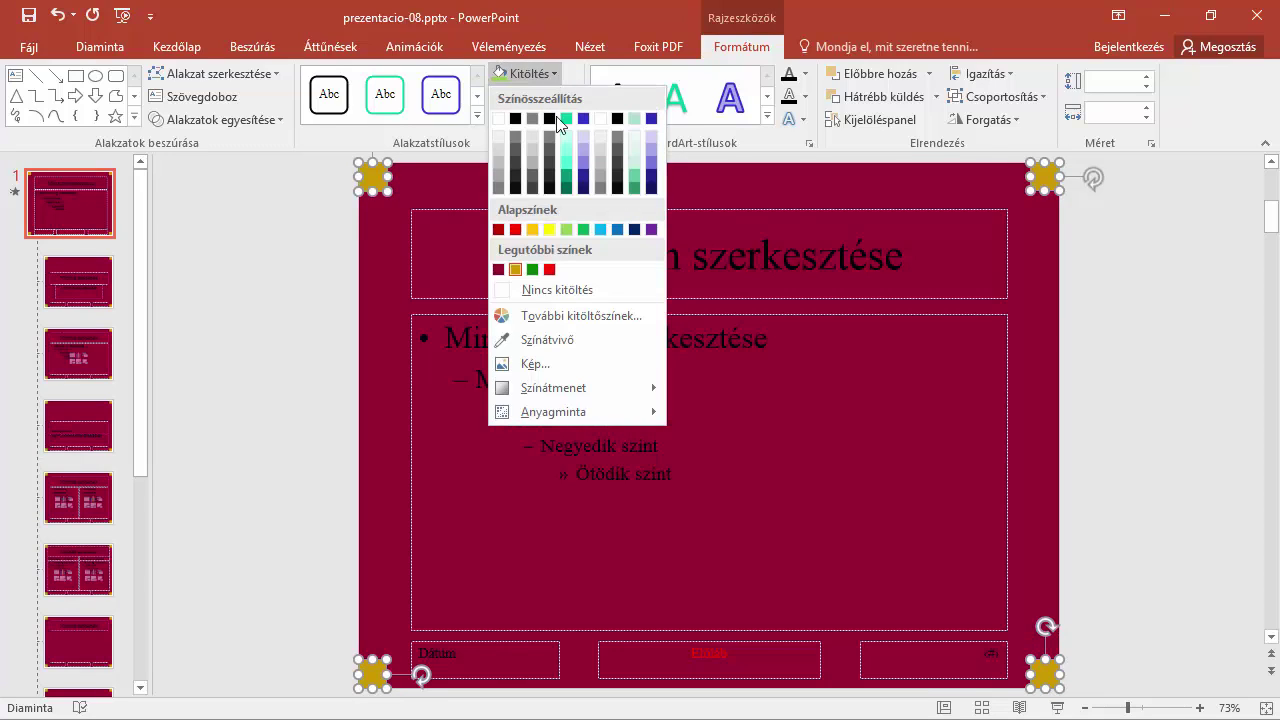
{"action": "left_click", "coordinate": [550, 229]}
{"action": "left_click", "coordinate": [267, 228]}
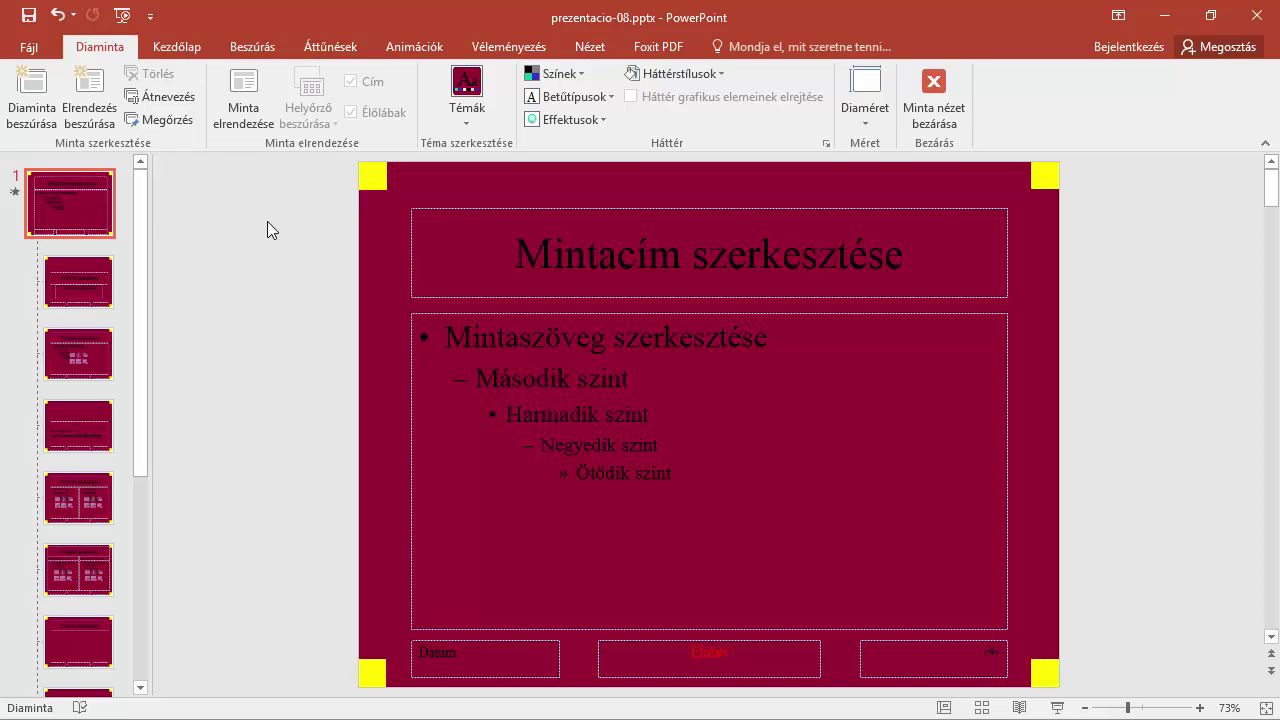
{"action": "left_click", "coordinate": [933, 95]}
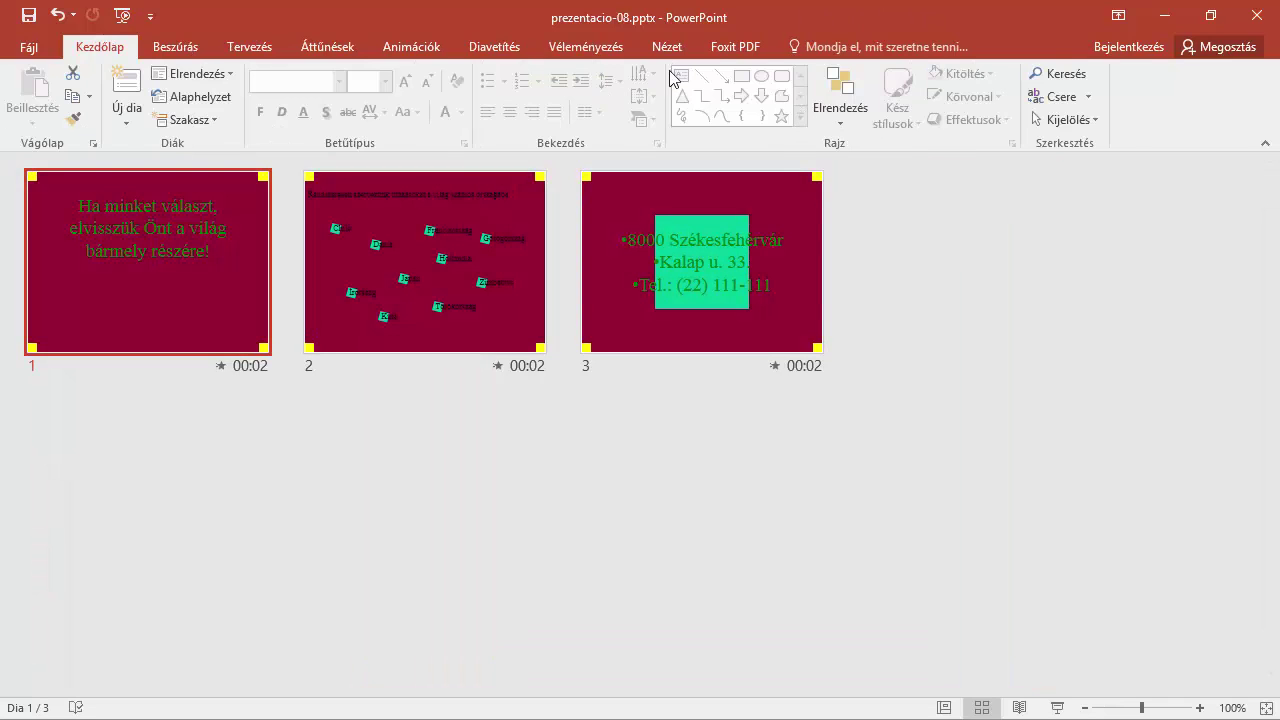
In Normal view, make the three-line slide 1 title yellow and bold
{"action": "left_click", "coordinate": [674, 50]}
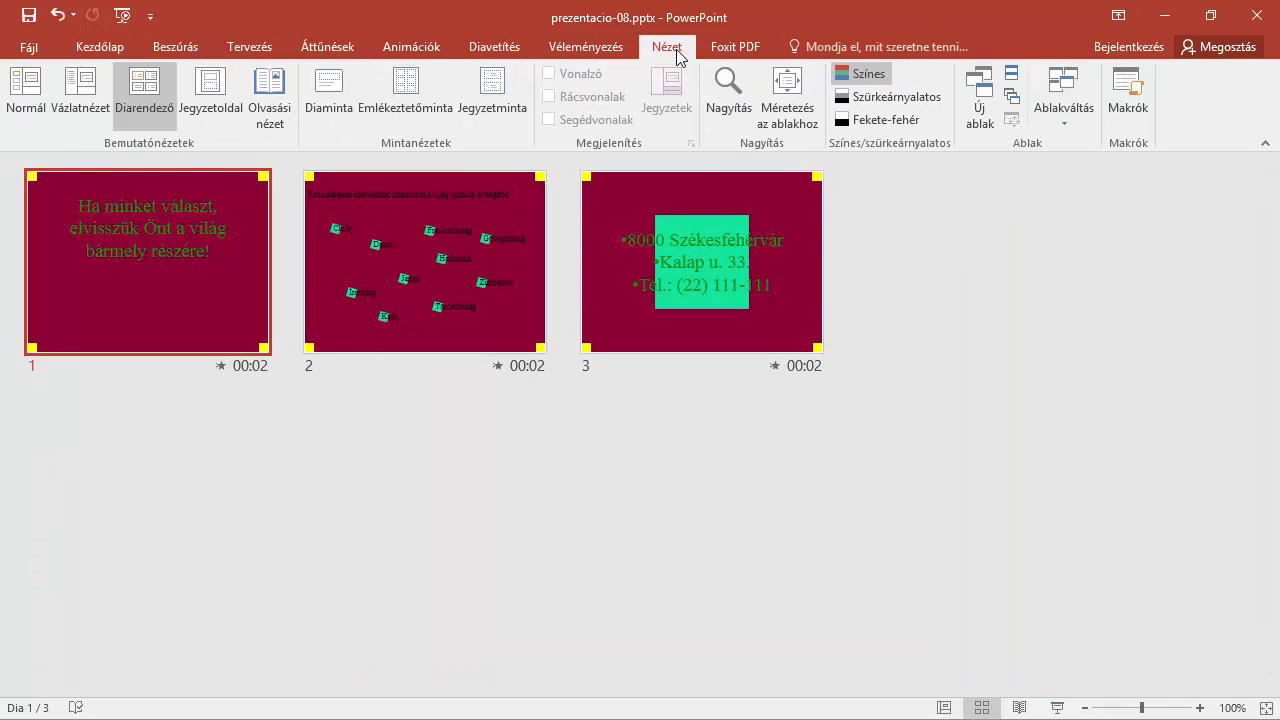
{"action": "left_click", "coordinate": [28, 108]}
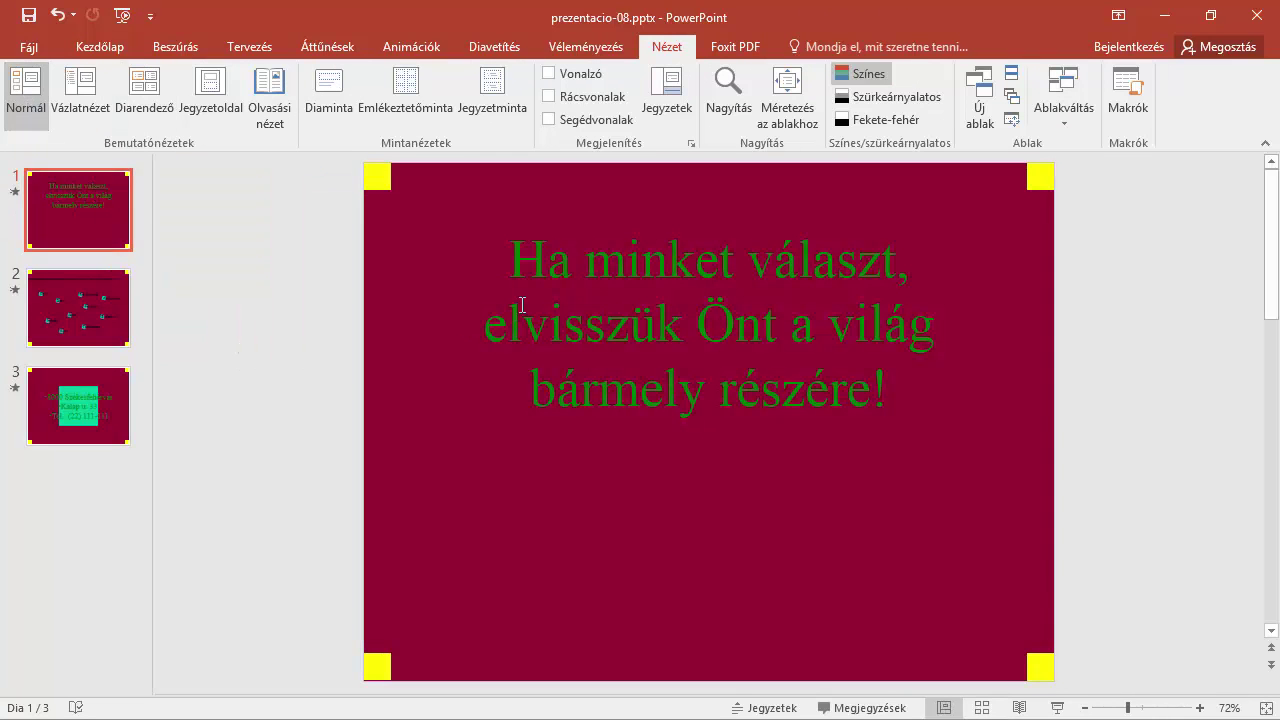
{"action": "left_click", "coordinate": [513, 258]}
{"action": "left_click_drag", "start_coordinate": [513, 258], "coordinate": [897, 390]}
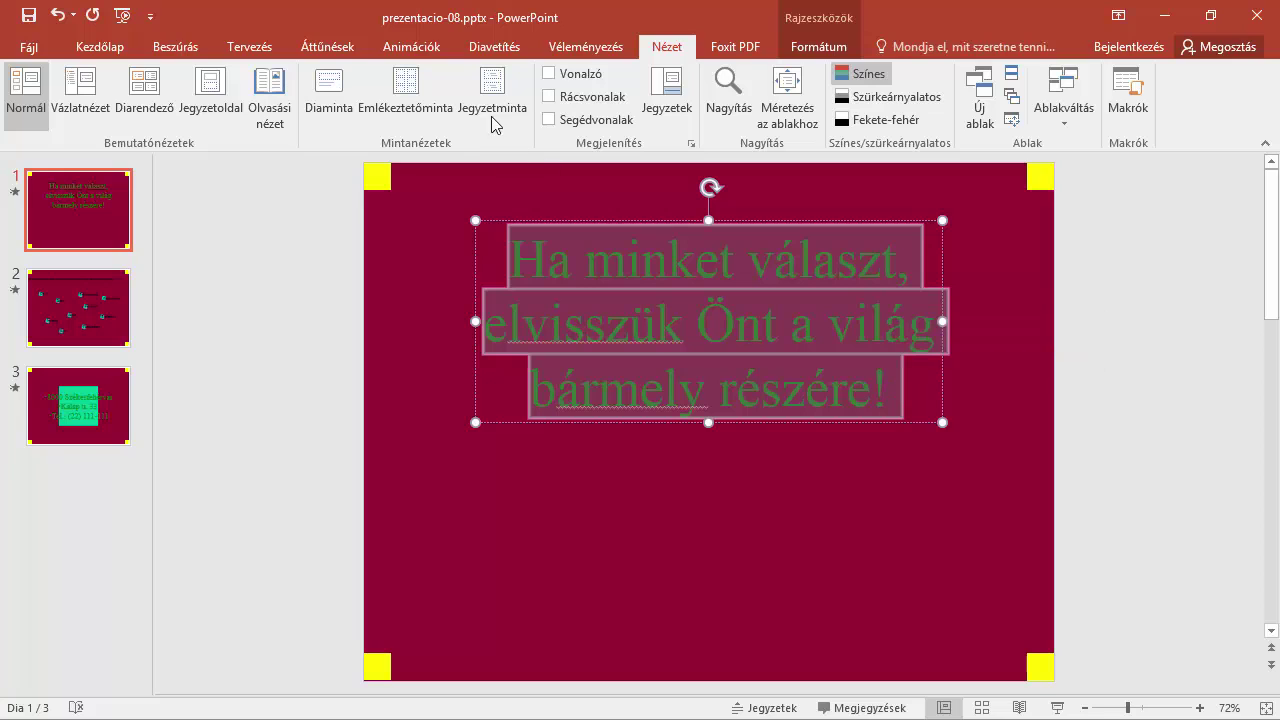
{"action": "left_click", "coordinate": [100, 46]}
{"action": "left_click", "coordinate": [461, 112]}
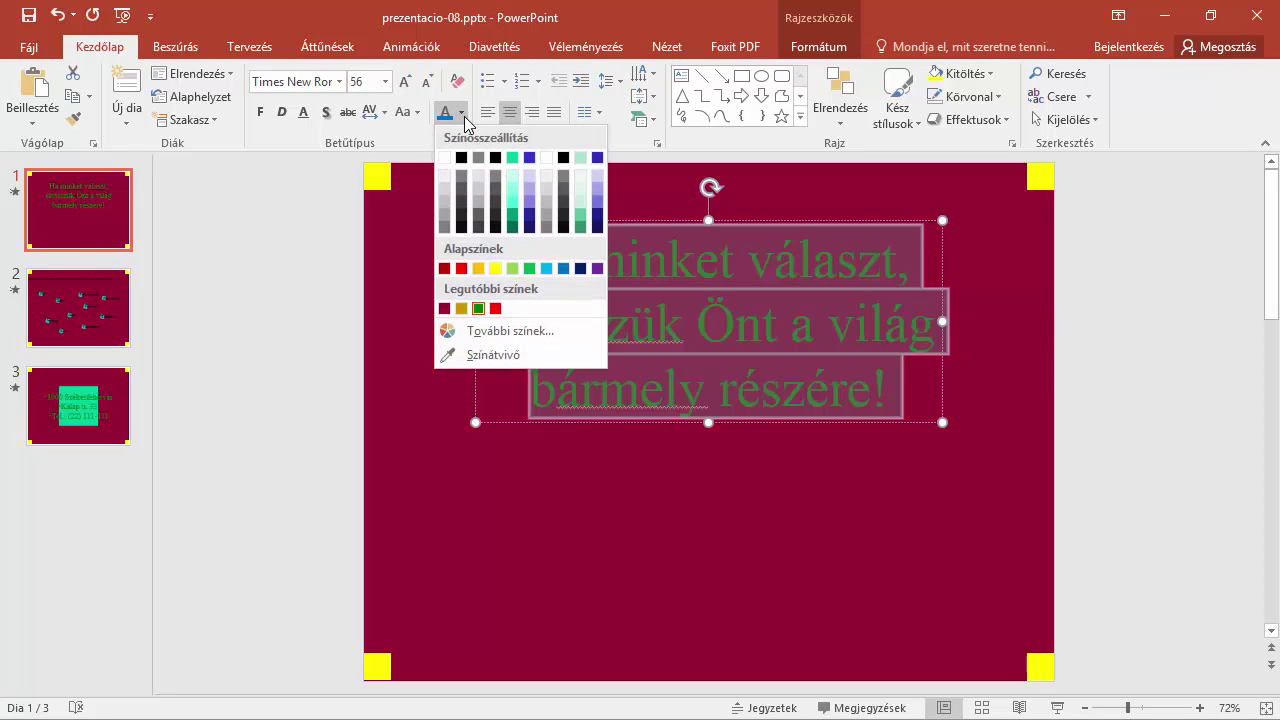
{"action": "left_click", "coordinate": [495, 268]}
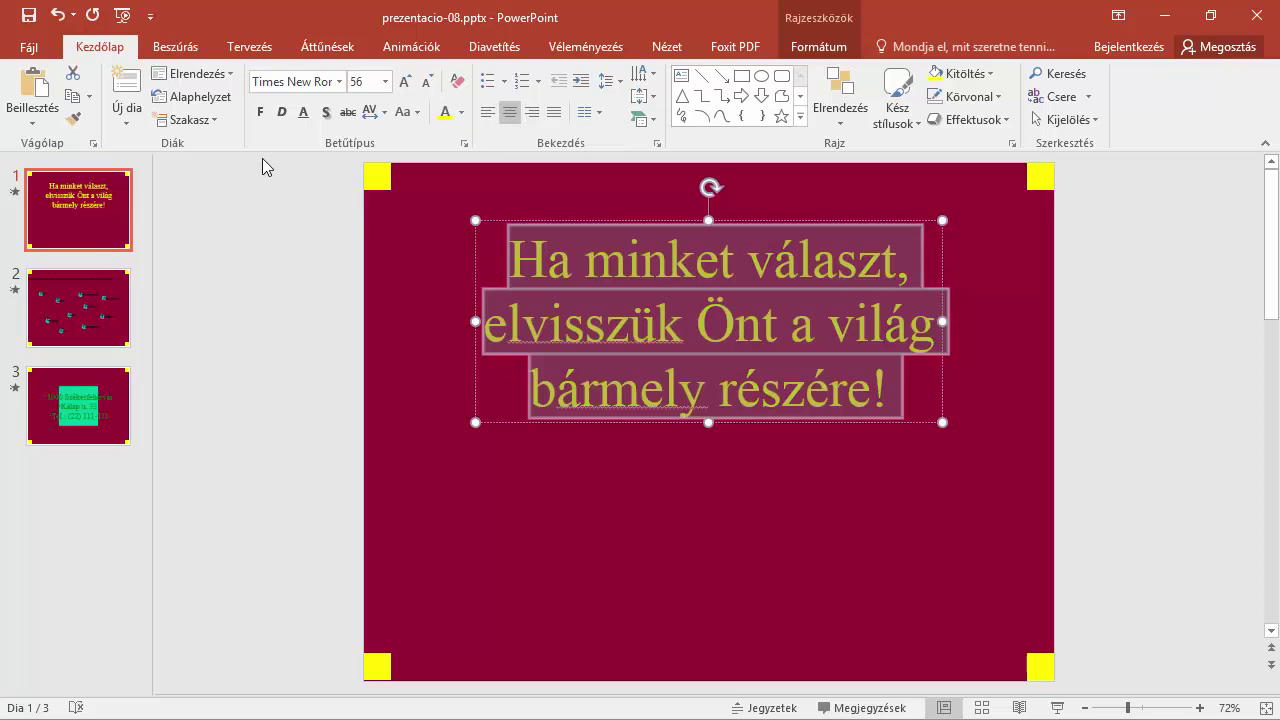
{"action": "left_click", "coordinate": [260, 112]}
{"action": "left_click", "coordinate": [264, 318]}
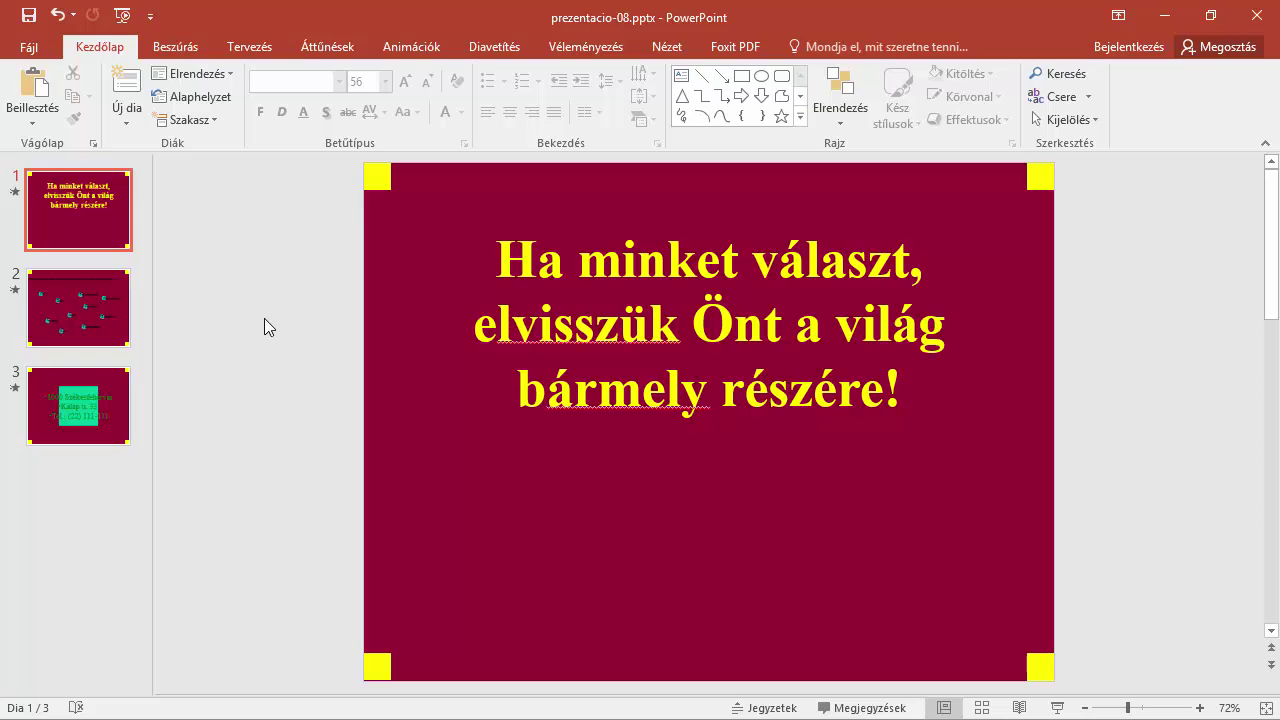
Insert the Boeing737.jpg picture from the képek folder onto slide 1
{"action": "left_click", "coordinate": [182, 49]}
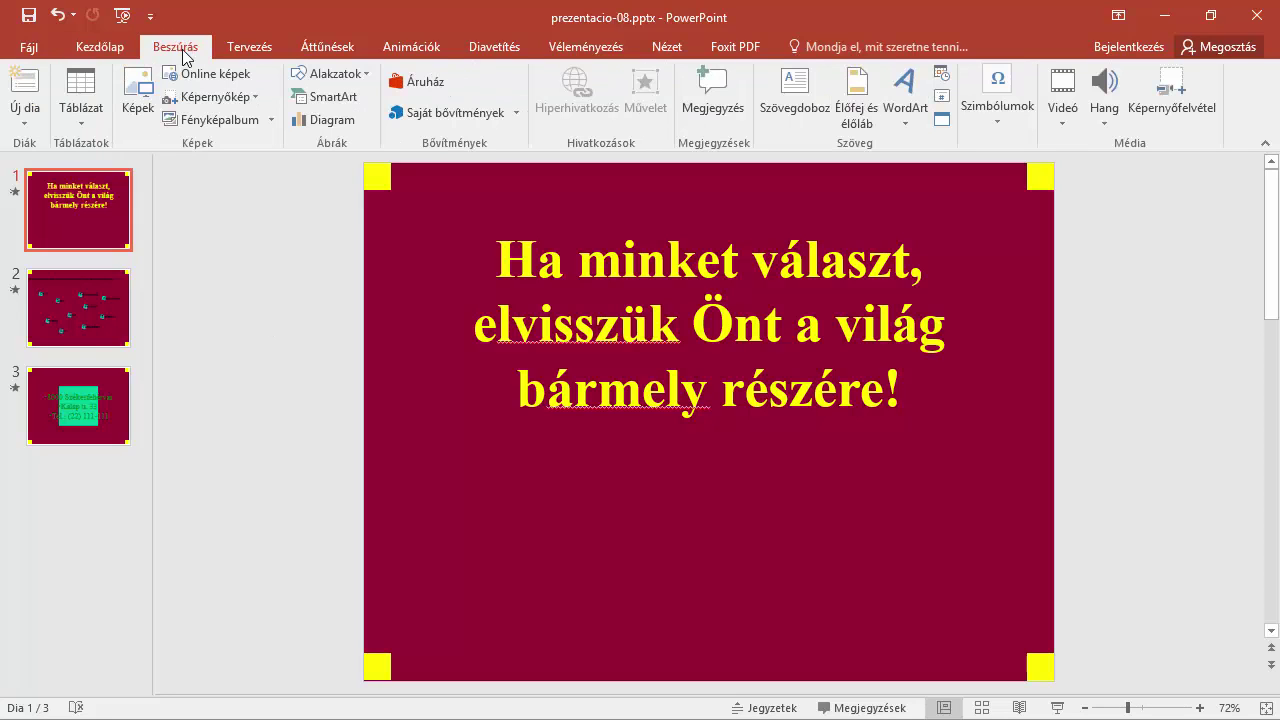
{"action": "left_click", "coordinate": [147, 108]}
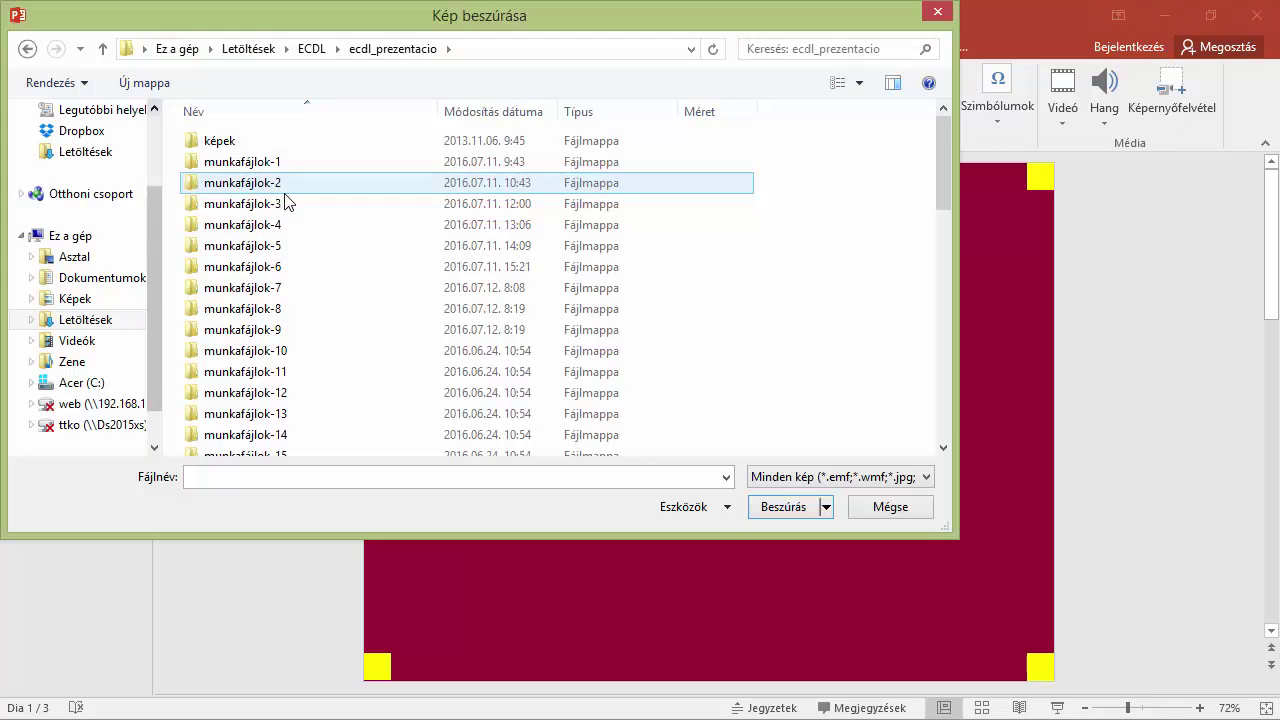
{"action": "scroll", "coordinate": [306, 236], "scroll_direction": "down", "scroll_amount": 3}
{"action": "scroll", "coordinate": [307, 260], "scroll_direction": "down", "scroll_amount": 10}
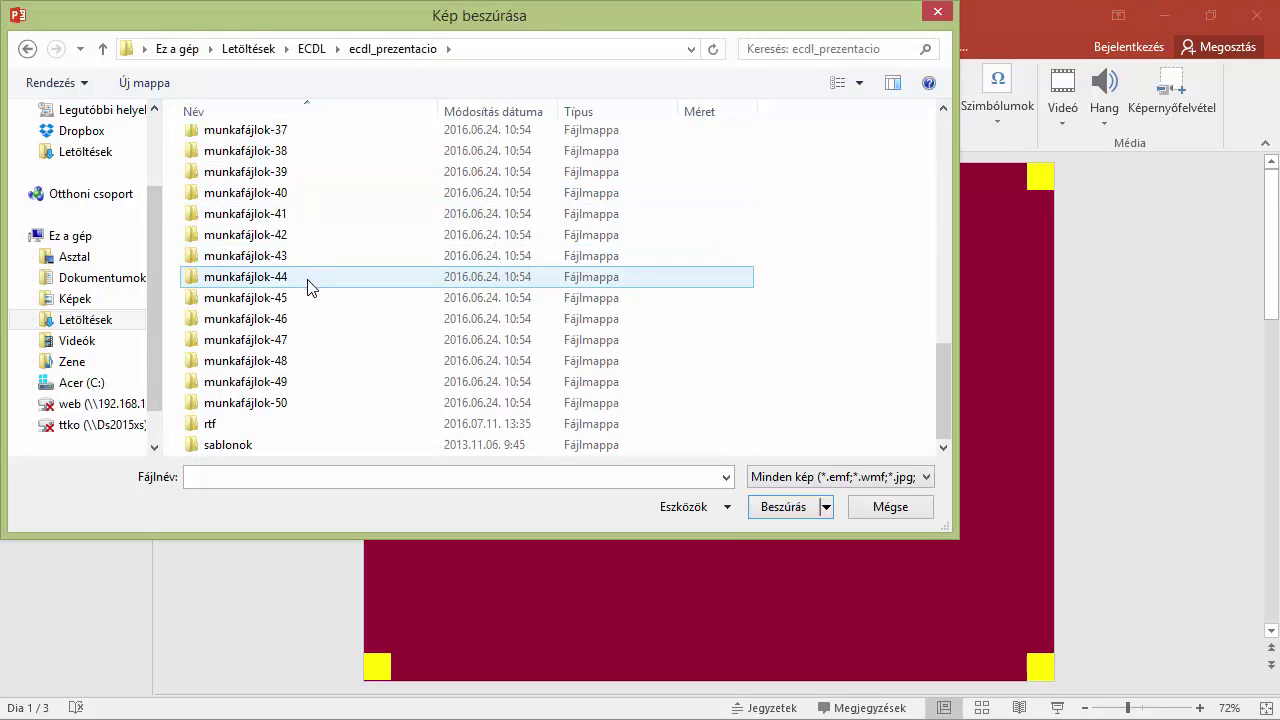
{"action": "scroll", "coordinate": [308, 285], "scroll_direction": "up", "scroll_amount": 10}
{"action": "scroll", "coordinate": [306, 288], "scroll_direction": "up", "scroll_amount": 3}
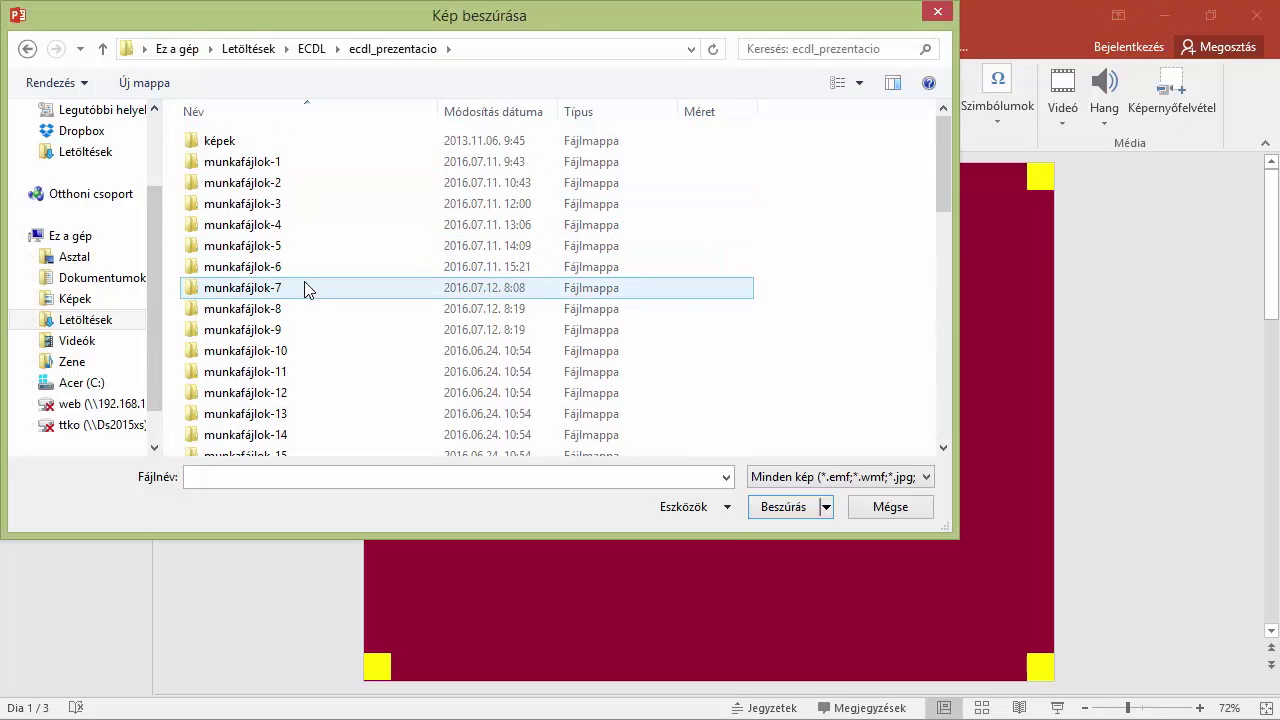
{"action": "double_click", "coordinate": [222, 146]}
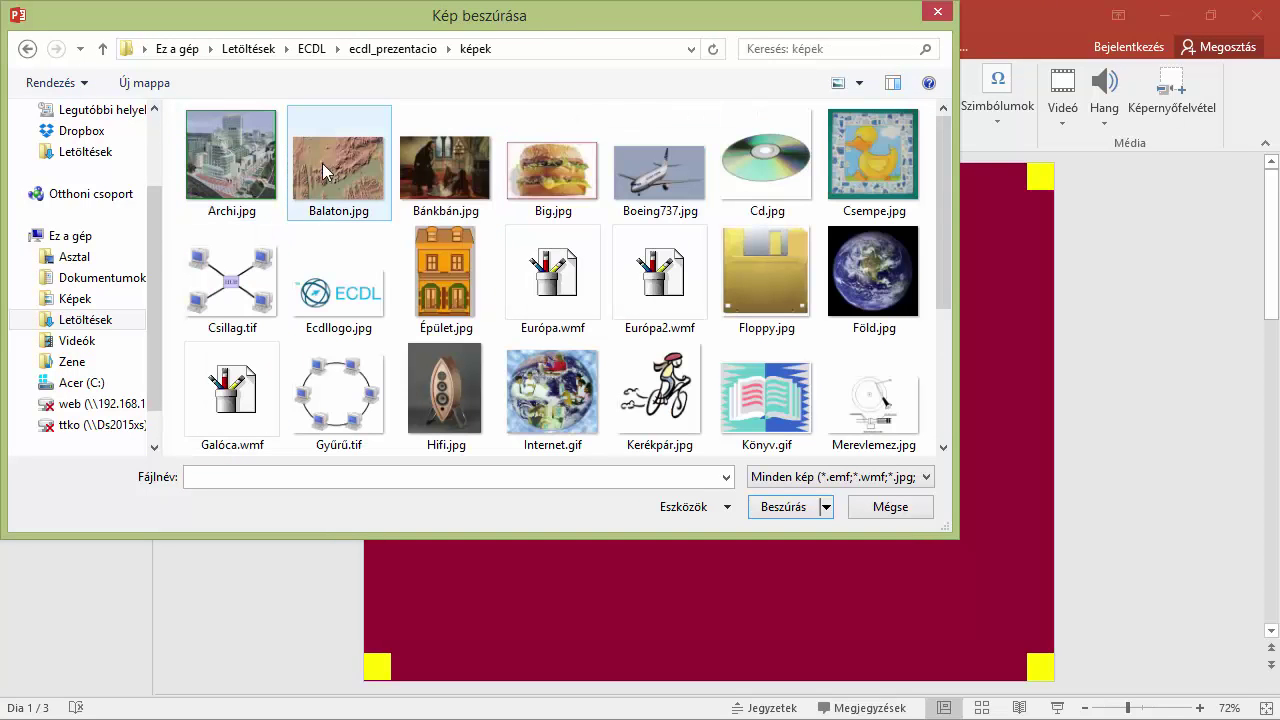
{"action": "double_click", "coordinate": [657, 181]}
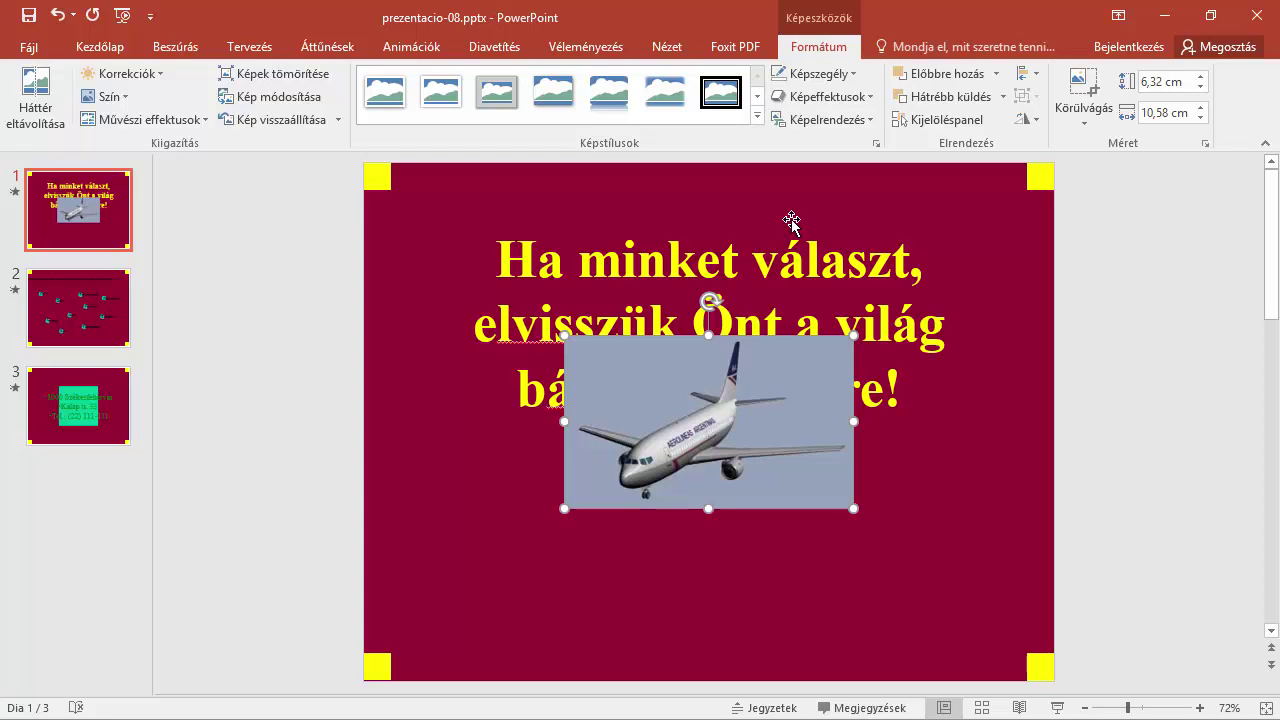
Move the airplane picture into the bottom-right corner, then go to slide 2
{"action": "left_click_drag", "start_coordinate": [736, 392], "coordinate": [928, 568]}
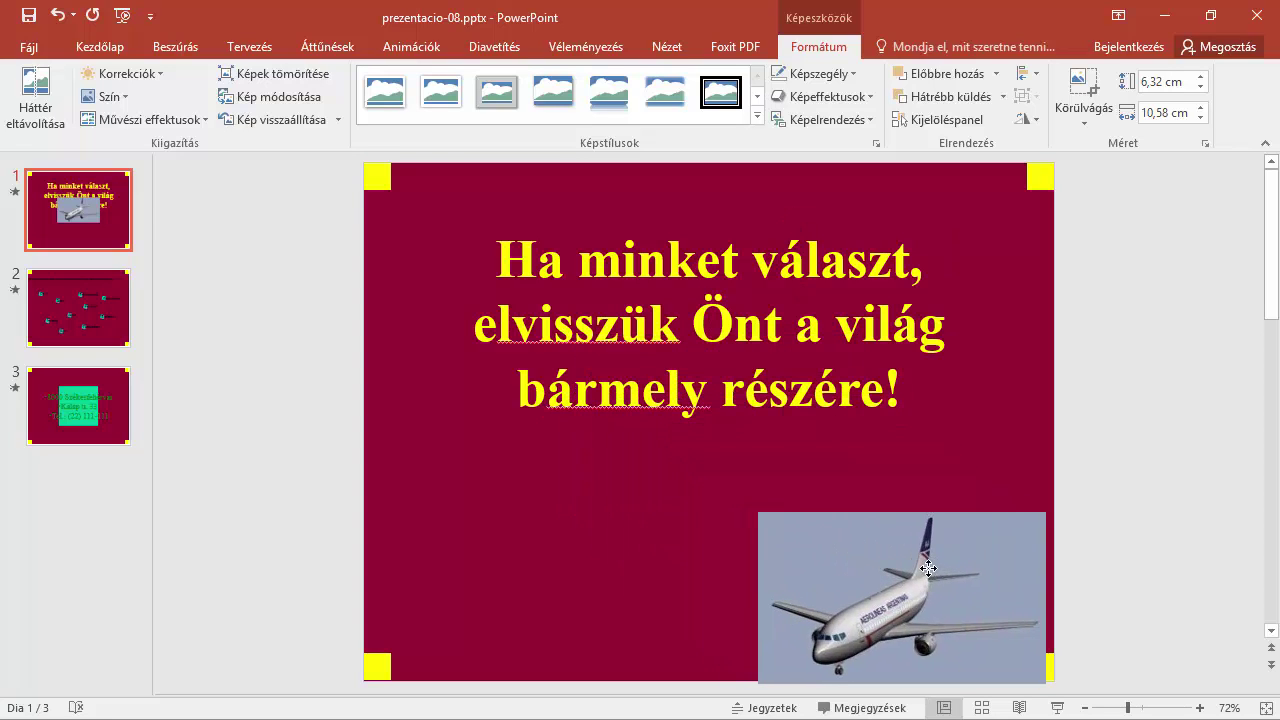
{"action": "left_click_drag", "start_coordinate": [928, 568], "coordinate": [942, 565]}
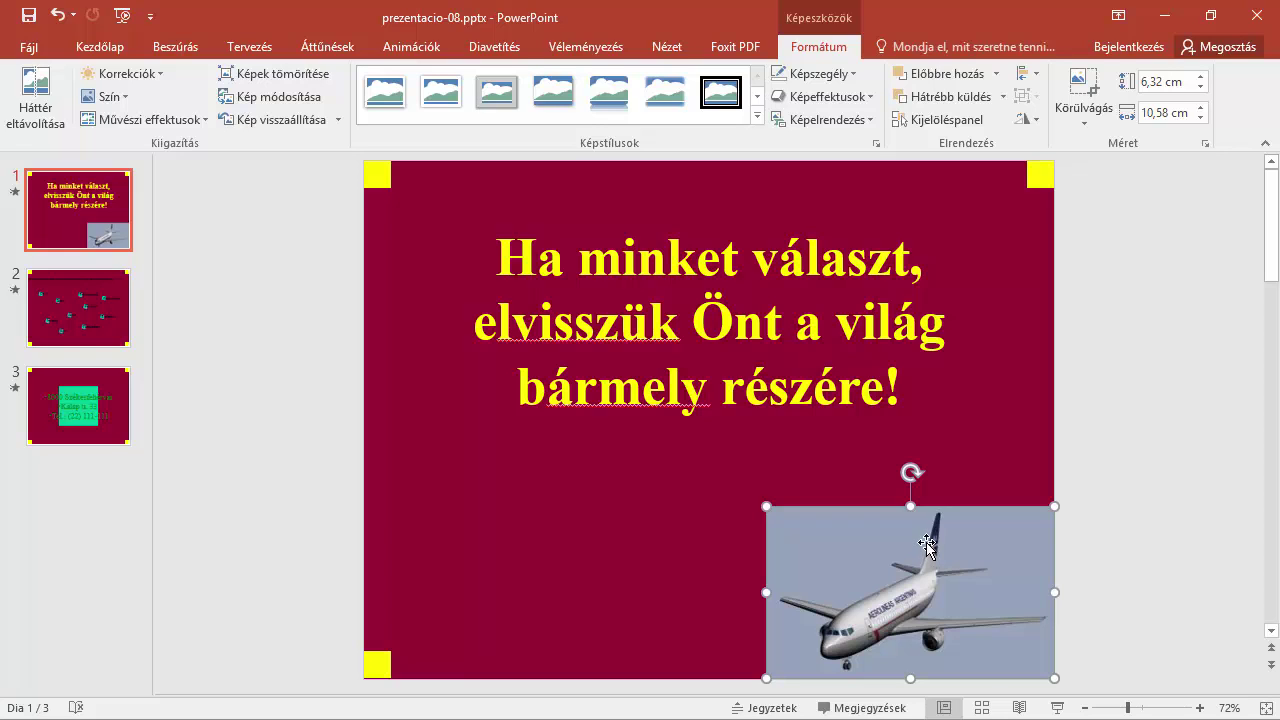
{"action": "left_click", "coordinate": [109, 317]}
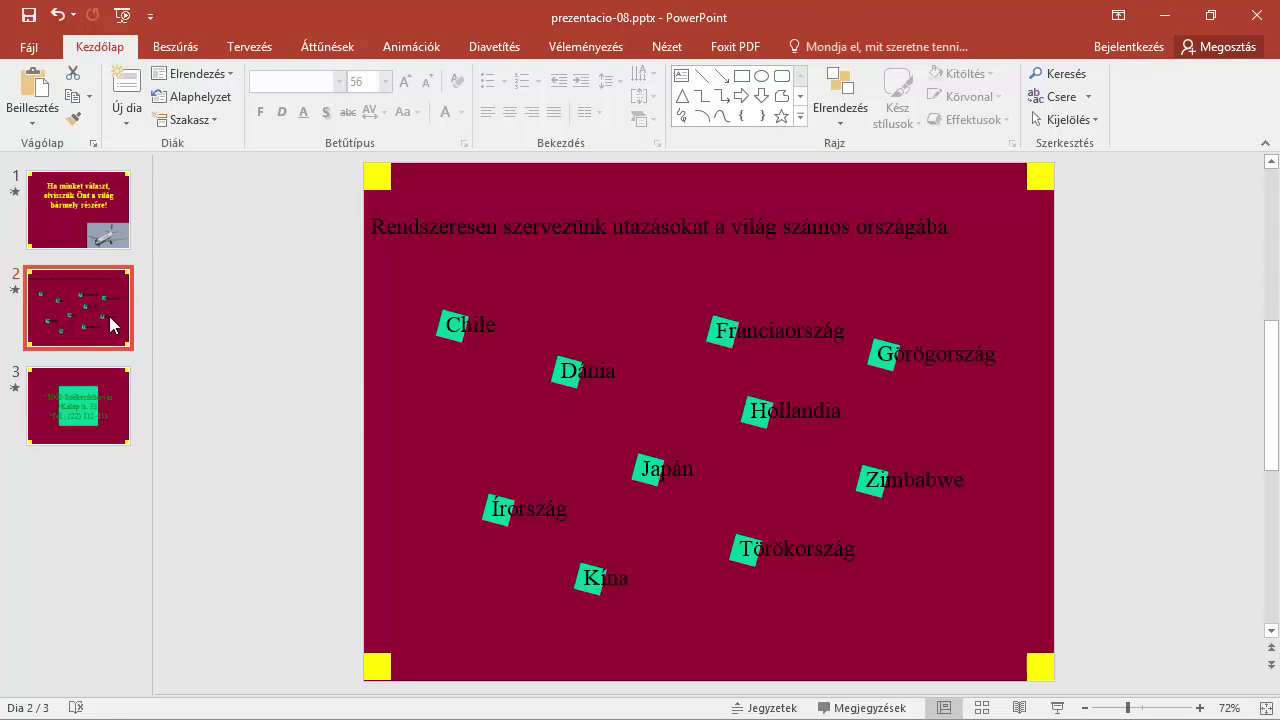
Replace the word 'Kína' on slide 2 with 'Horvátország'
{"action": "left_click_drag", "start_coordinate": [584, 578], "coordinate": [628, 578]}
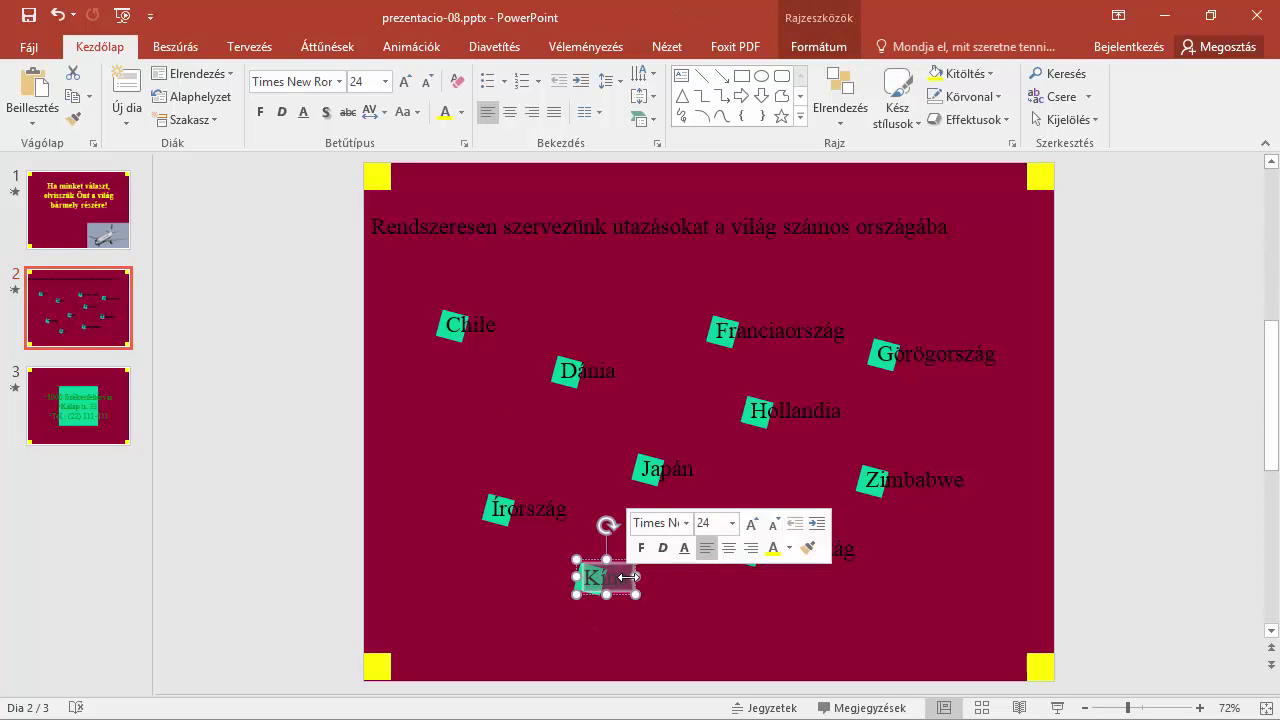
{"action": "type", "text": "Horv"}
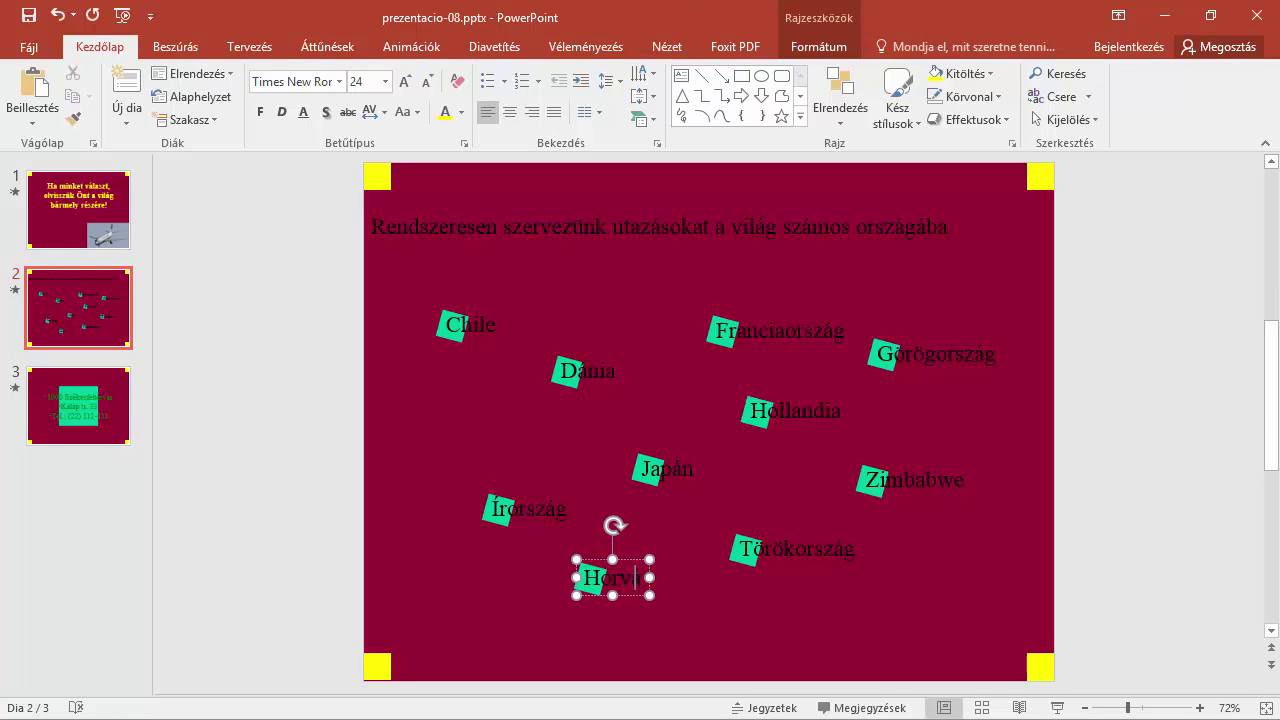
{"action": "type", "text": "átorszá"}
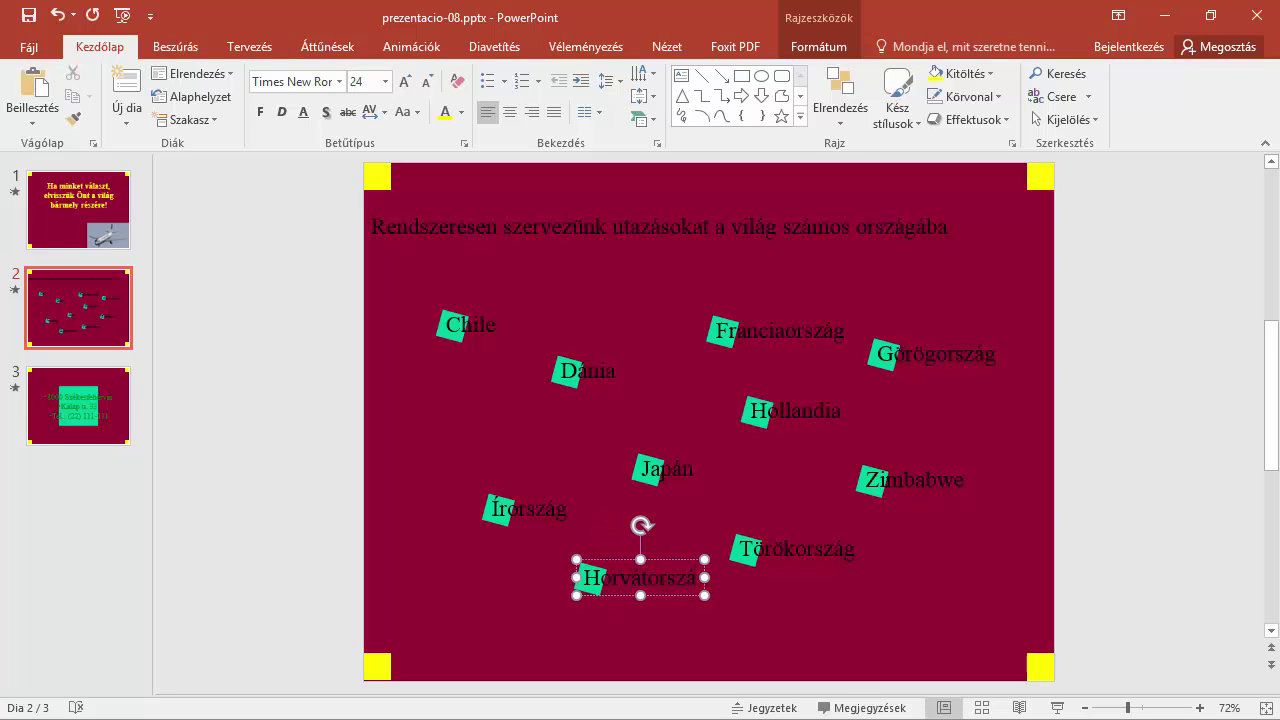
{"action": "type", "text": "g"}
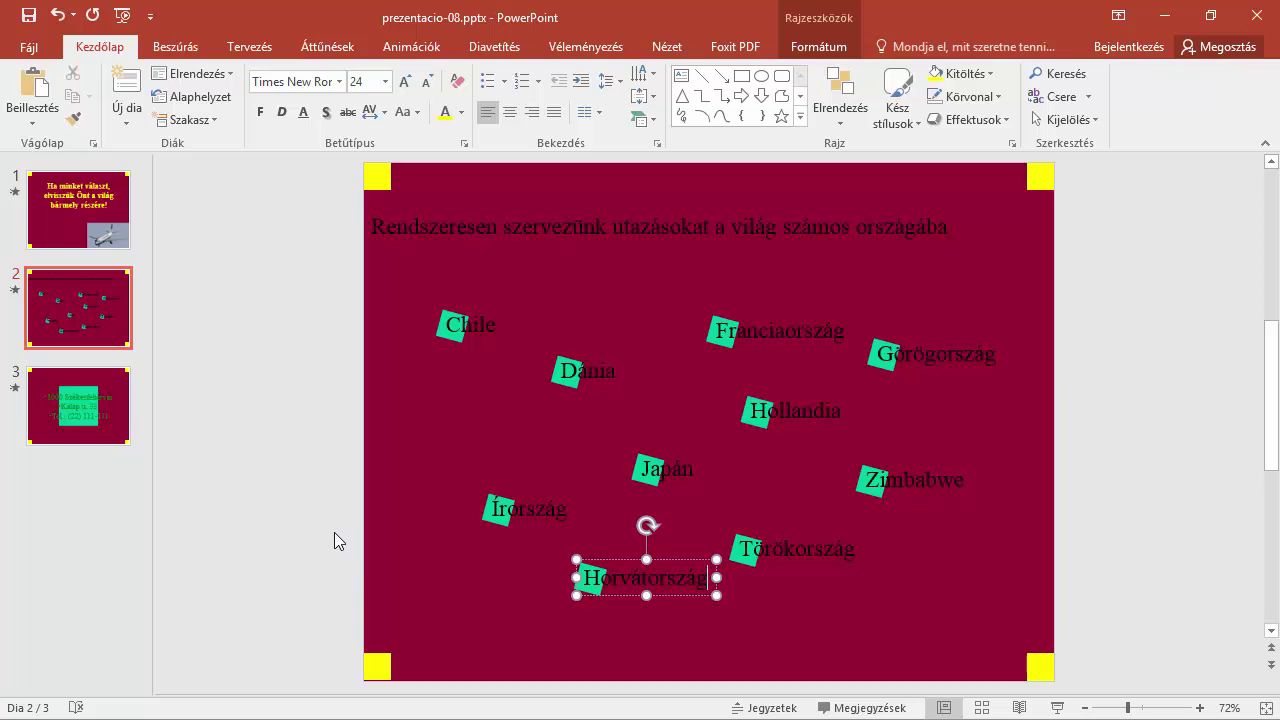
{"action": "left_click", "coordinate": [297, 512]}
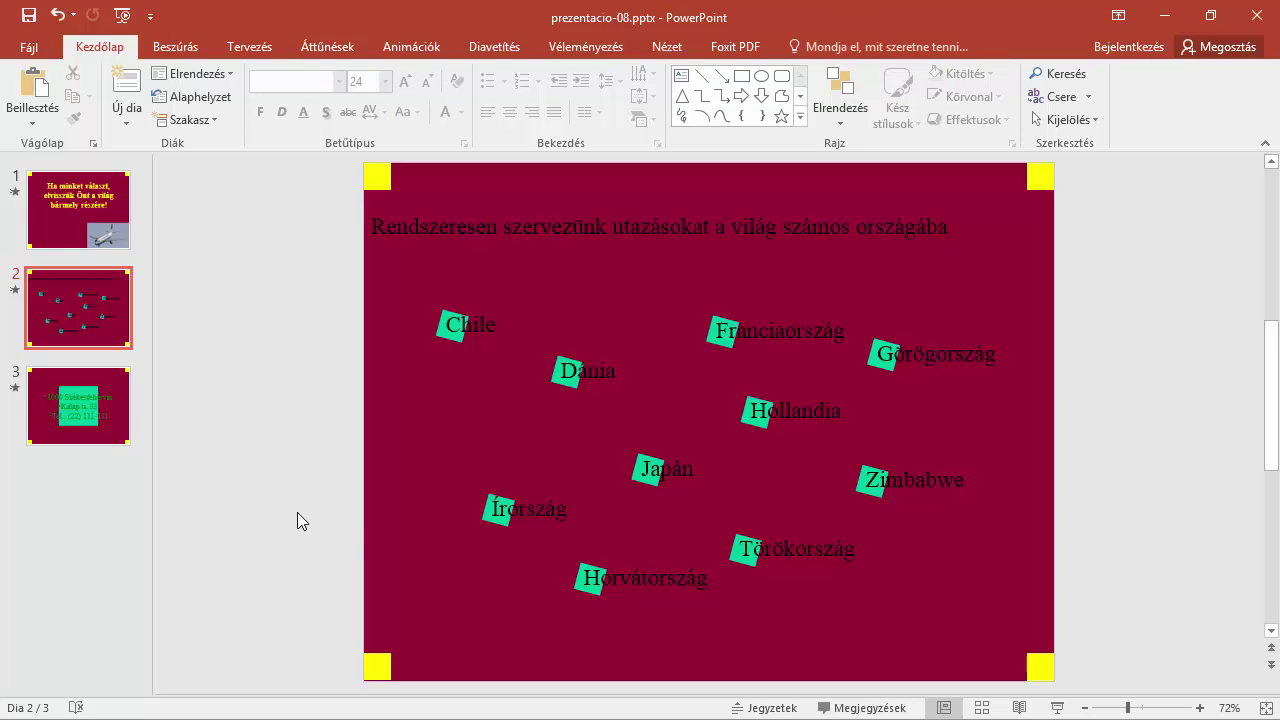
Centre-align the slide 2 heading text, undoing an accidental move of its box
{"action": "left_click", "coordinate": [496, 232]}
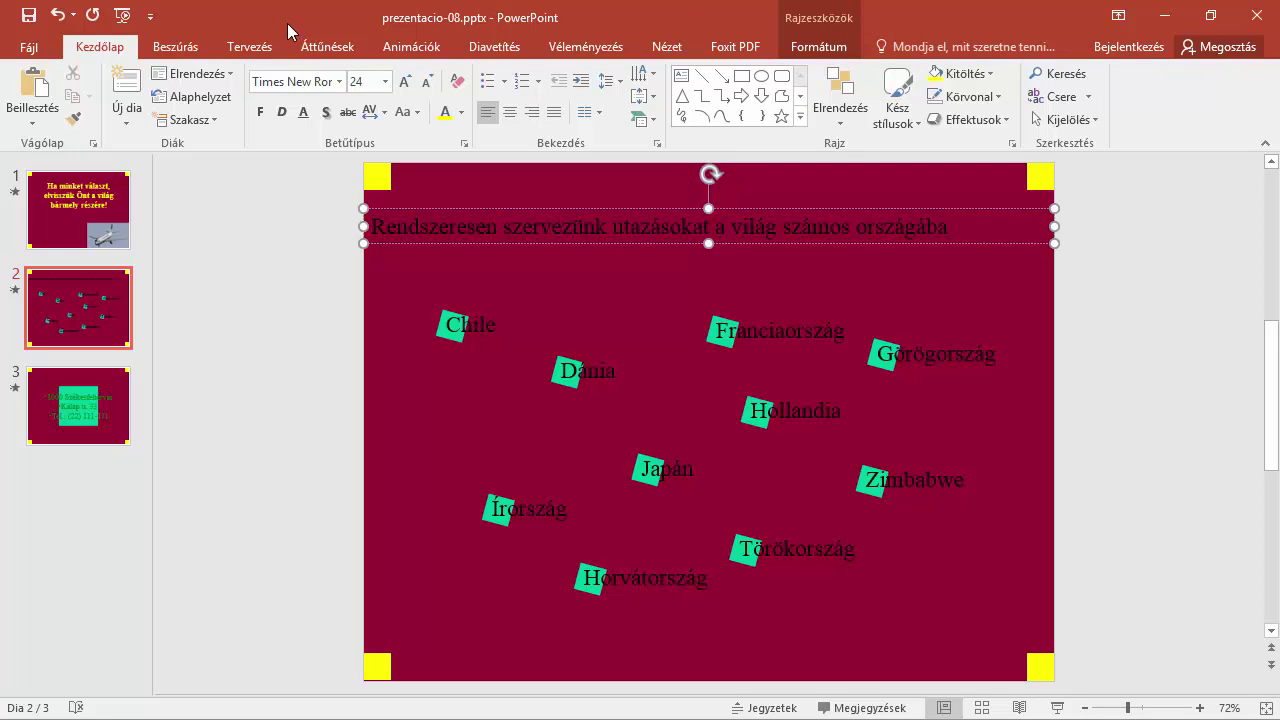
{"action": "left_click", "coordinate": [511, 113]}
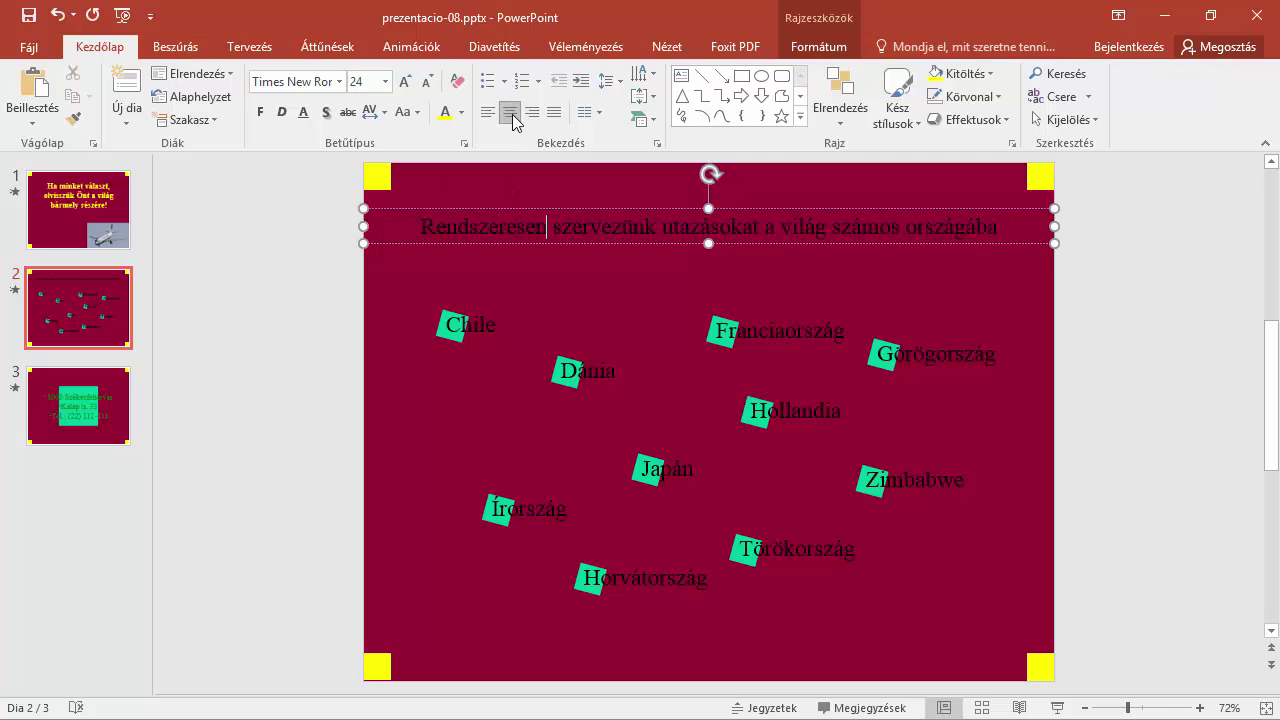
{"action": "left_click", "coordinate": [1108, 243]}
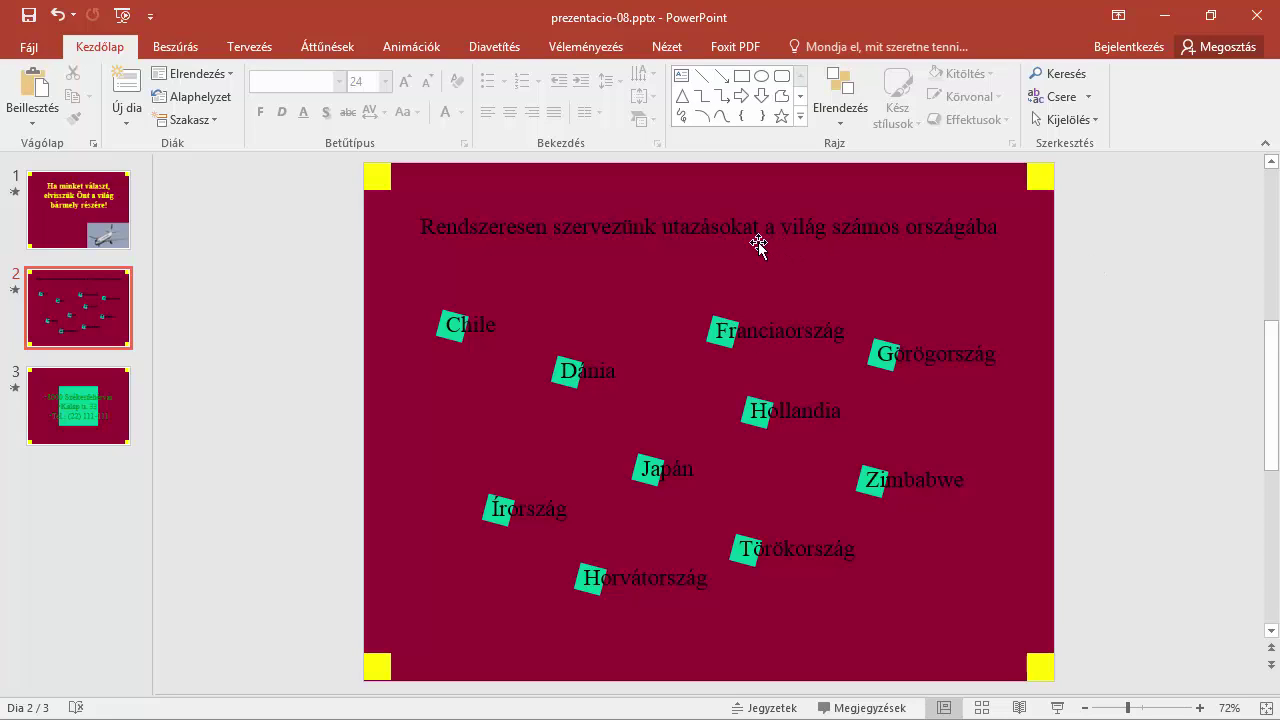
{"action": "left_click", "coordinate": [676, 230]}
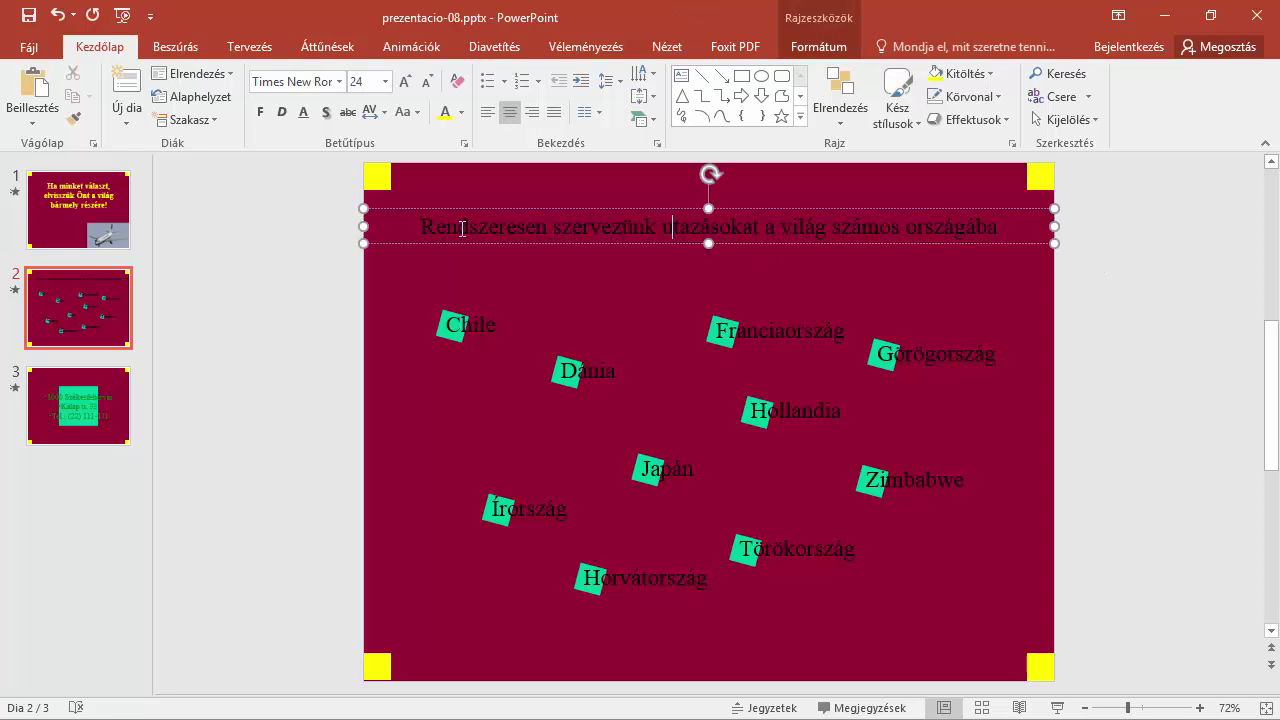
{"action": "left_click_drag", "start_coordinate": [419, 226], "coordinate": [983, 227]}
{"action": "key", "text": "ctrl+z"}
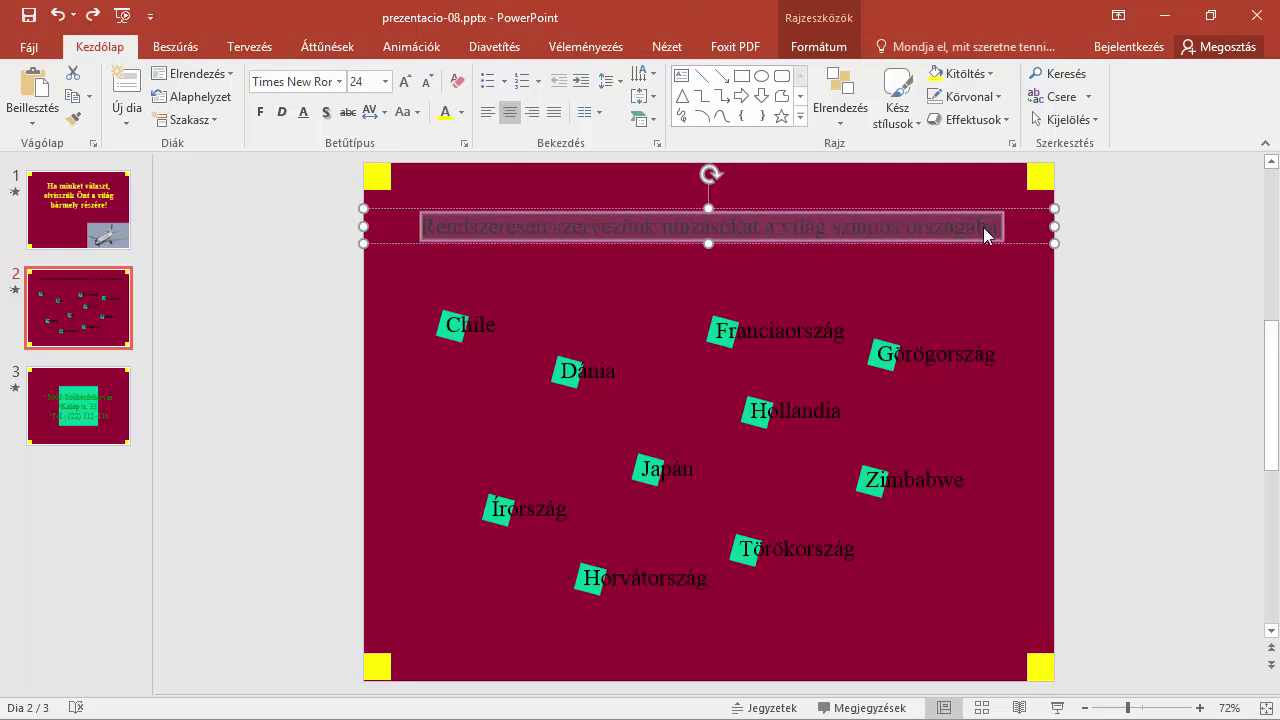
Set the heading's font size to 26 pt and underline it
{"action": "left_click", "coordinate": [385, 82]}
{"action": "left_click", "coordinate": [385, 82]}
{"action": "left_click", "coordinate": [368, 81]}
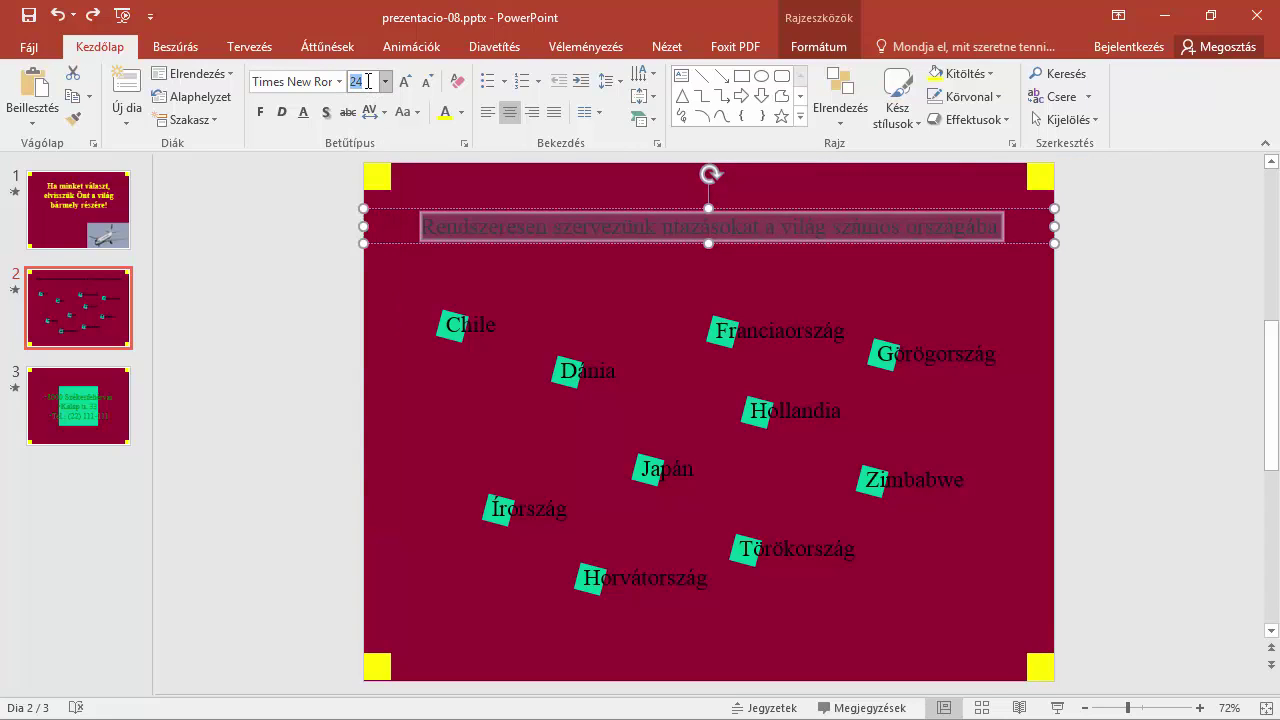
{"action": "type", "text": "26"}
{"action": "key", "text": "Return"}
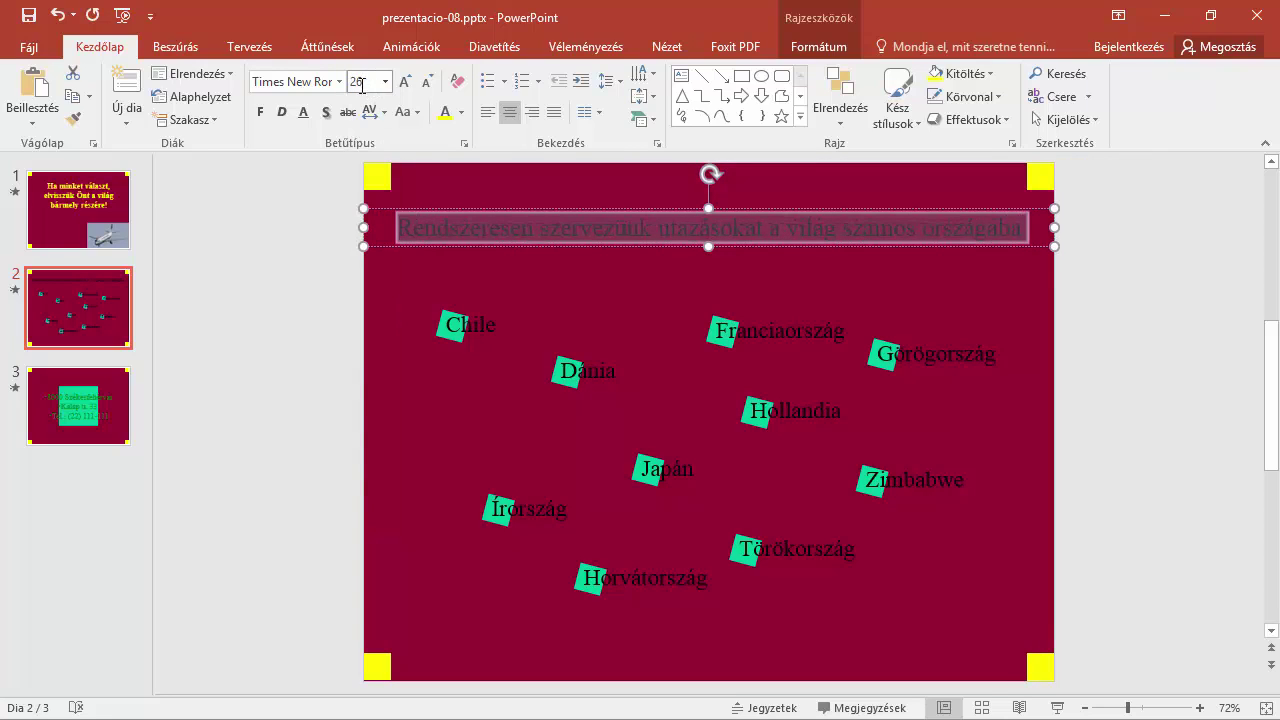
{"action": "left_click", "coordinate": [304, 113]}
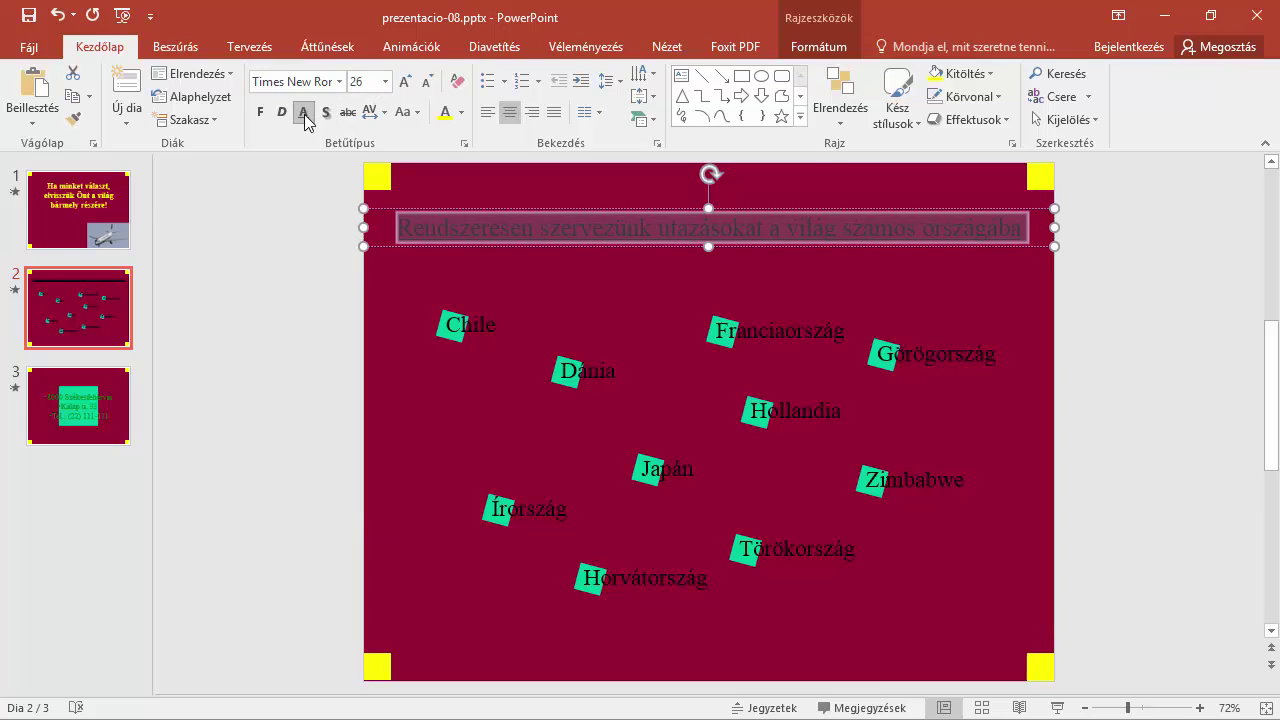
{"action": "left_click", "coordinate": [295, 220]}
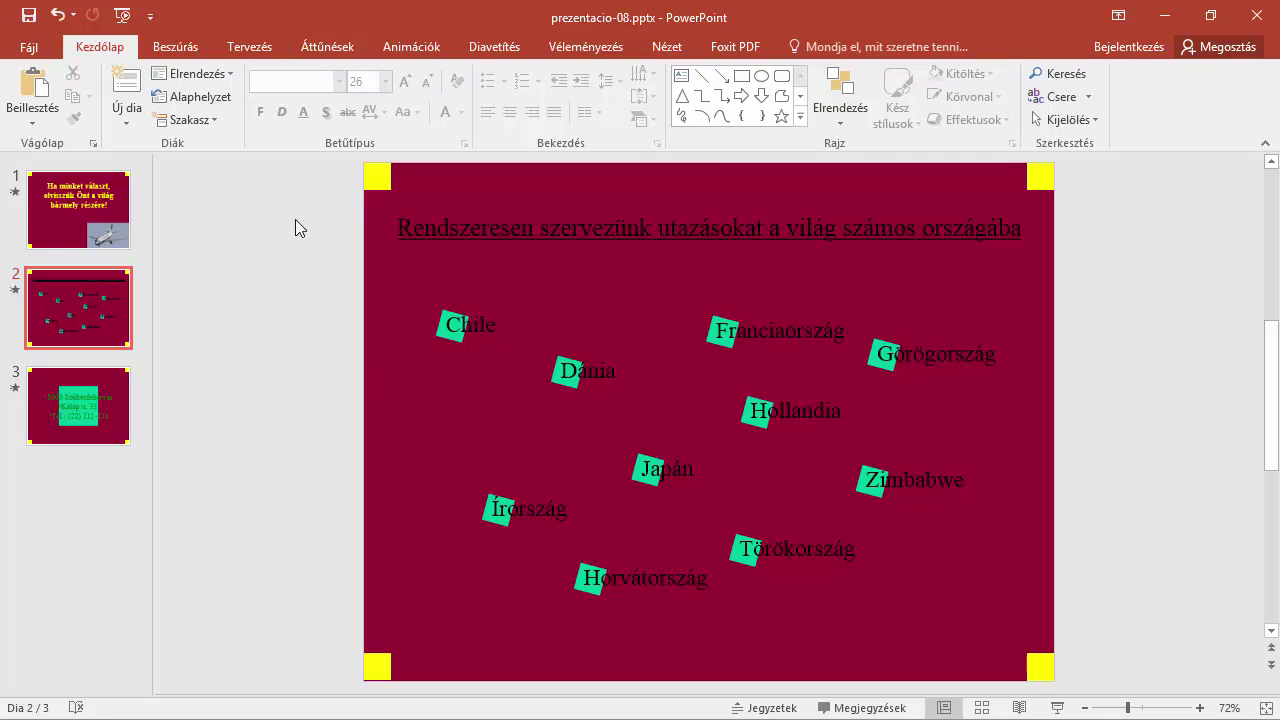
On slide 3, set the bullet style of the three address lines to None
{"action": "left_click", "coordinate": [78, 405]}
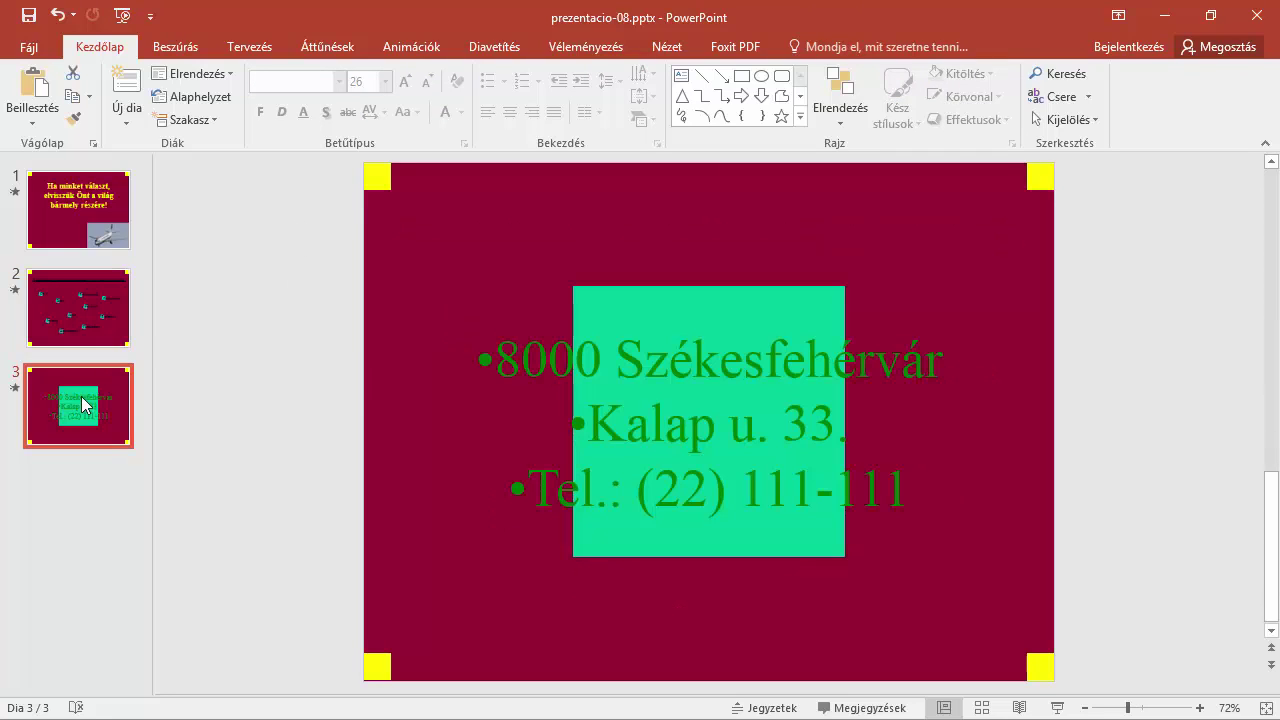
{"action": "left_click", "coordinate": [523, 358]}
{"action": "left_click_drag", "start_coordinate": [497, 358], "coordinate": [866, 495]}
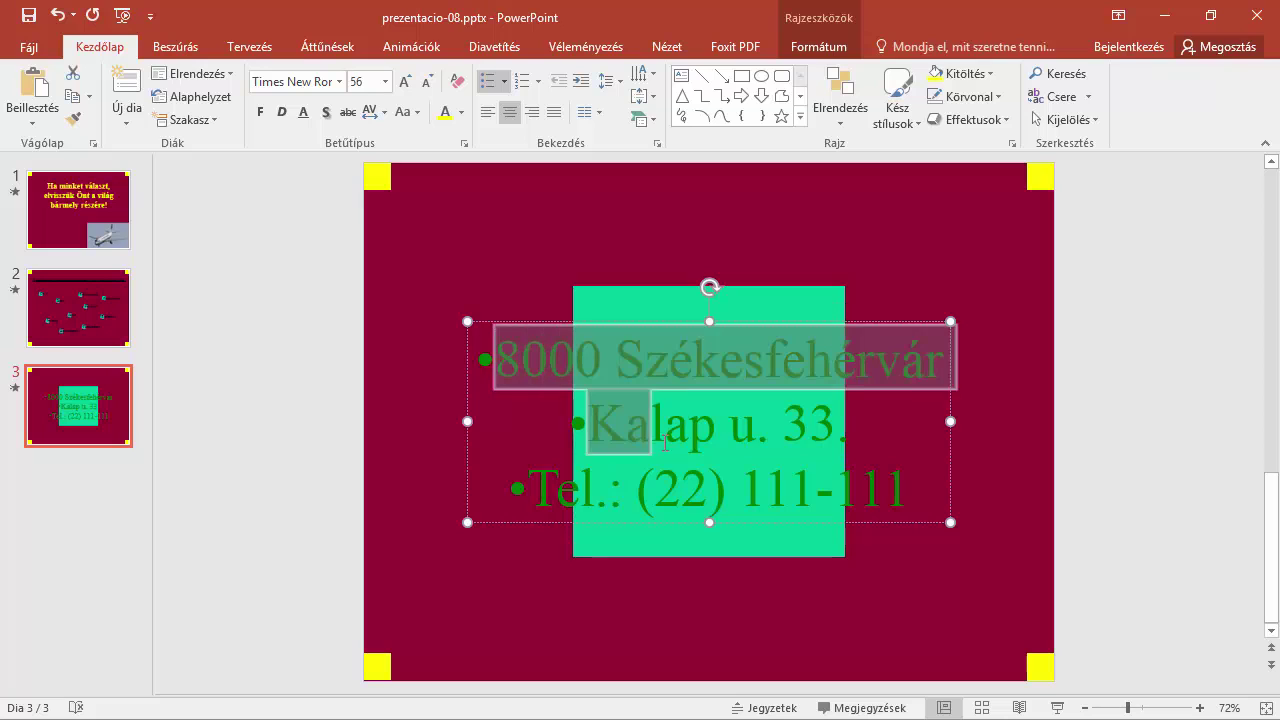
{"action": "left_click", "coordinate": [507, 86]}
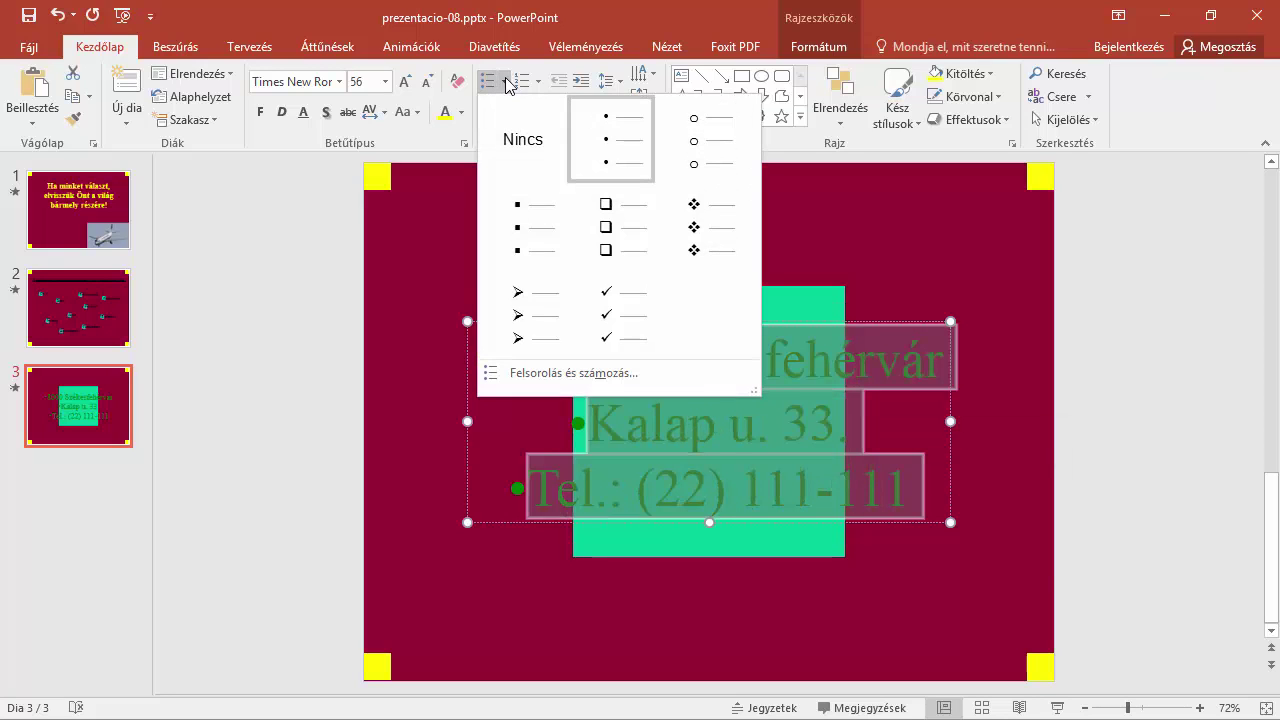
{"action": "left_click", "coordinate": [521, 134]}
{"action": "left_click", "coordinate": [284, 335]}
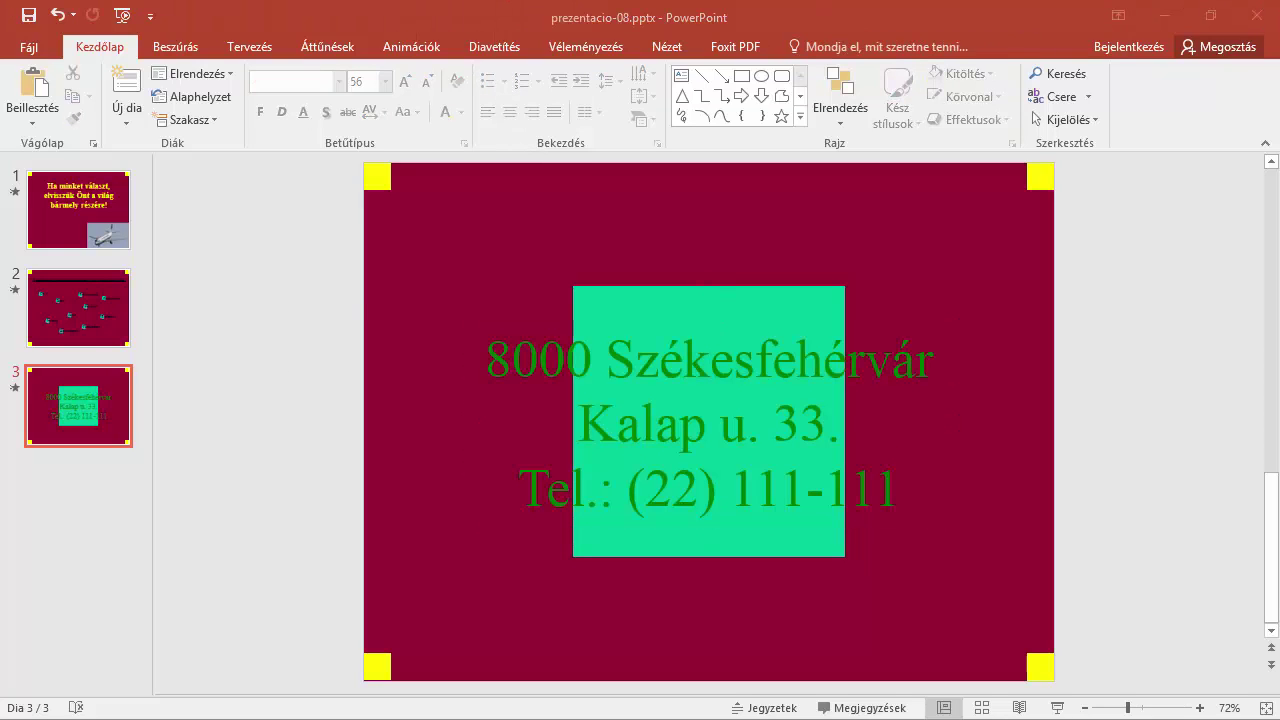
{"action": "left_click", "coordinate": [218, 359]}
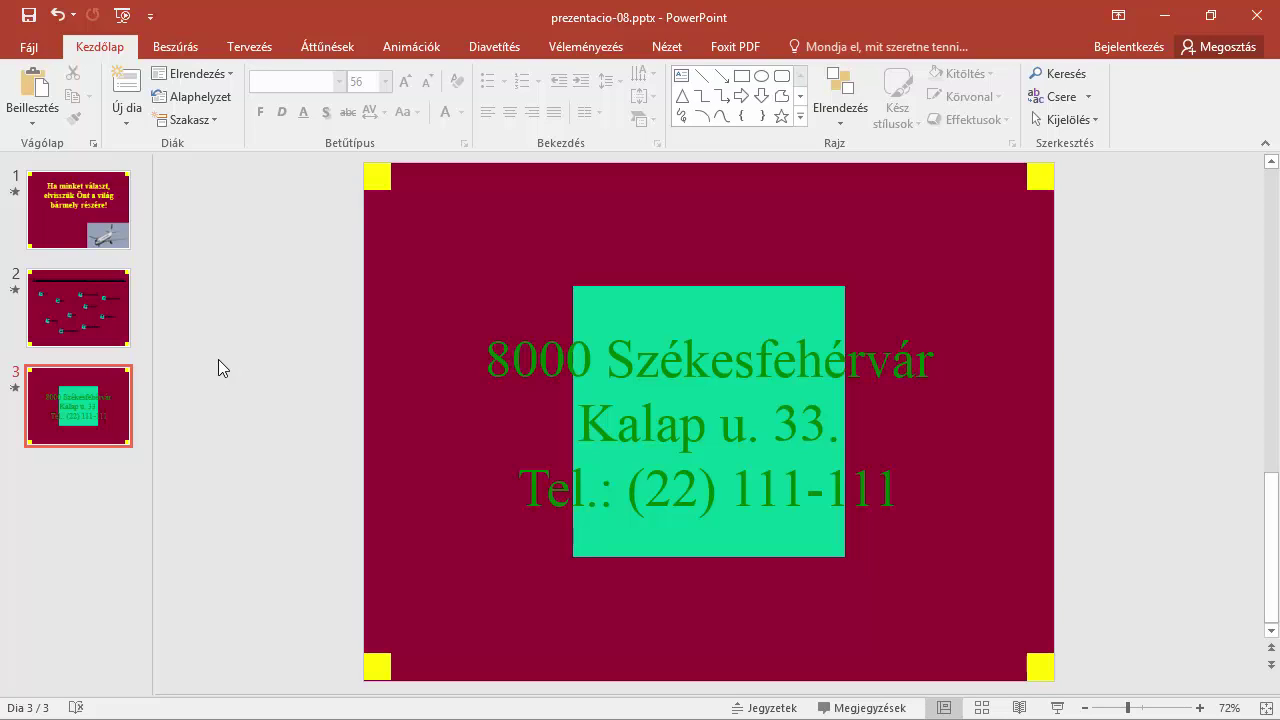
{"action": "left_click", "coordinate": [90, 398]}
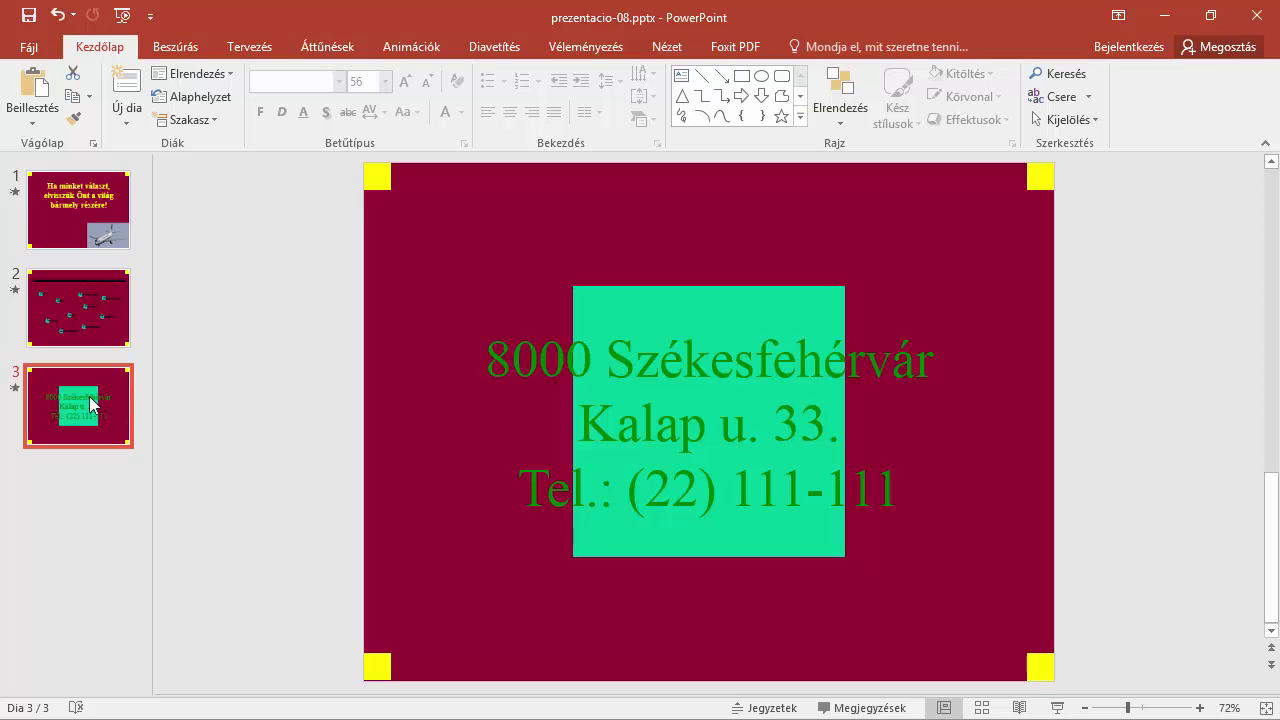
Give slide 3's address and phone text box a yellow shape fill
{"action": "left_click", "coordinate": [571, 335]}
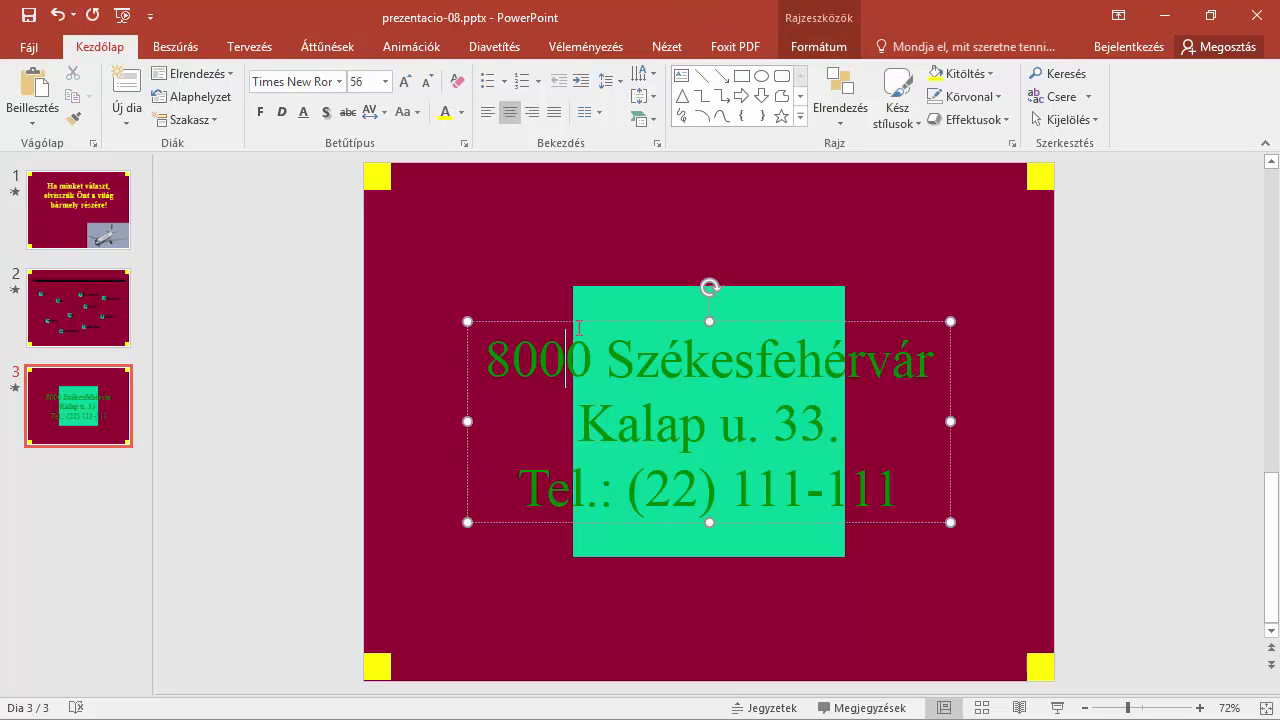
{"action": "left_click", "coordinate": [579, 321]}
{"action": "left_click", "coordinate": [822, 46]}
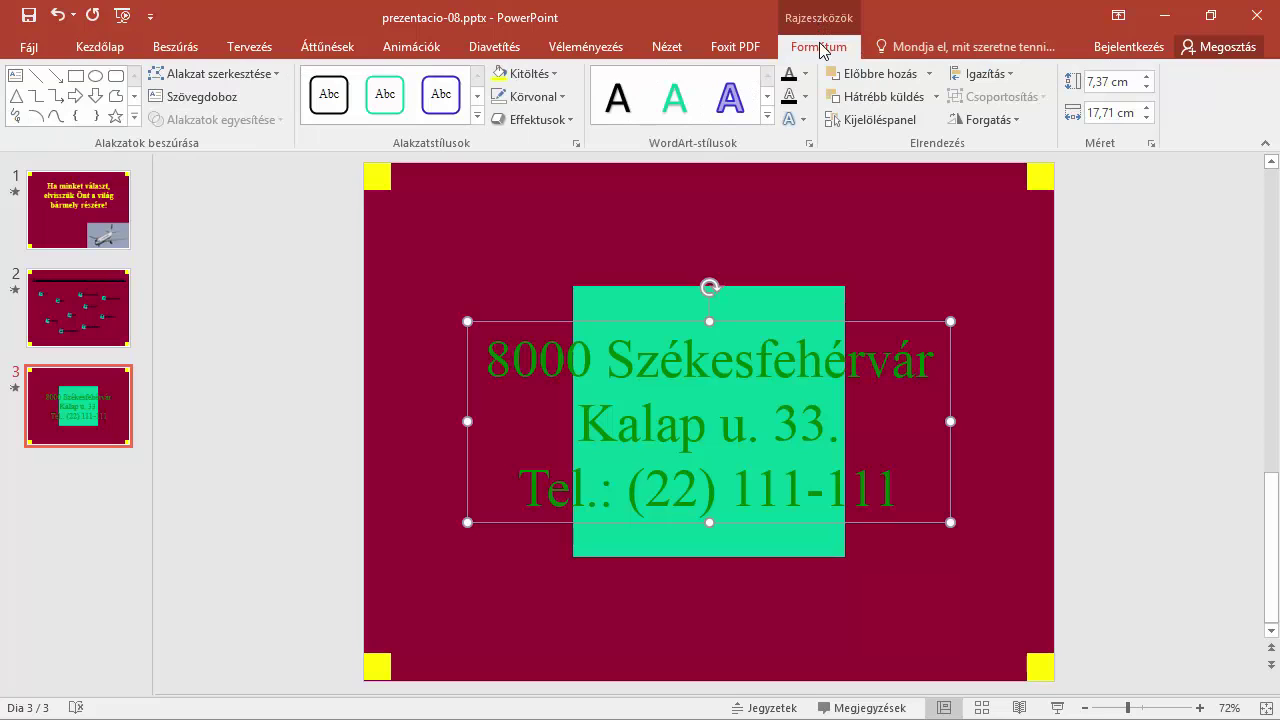
{"action": "left_click", "coordinate": [555, 74]}
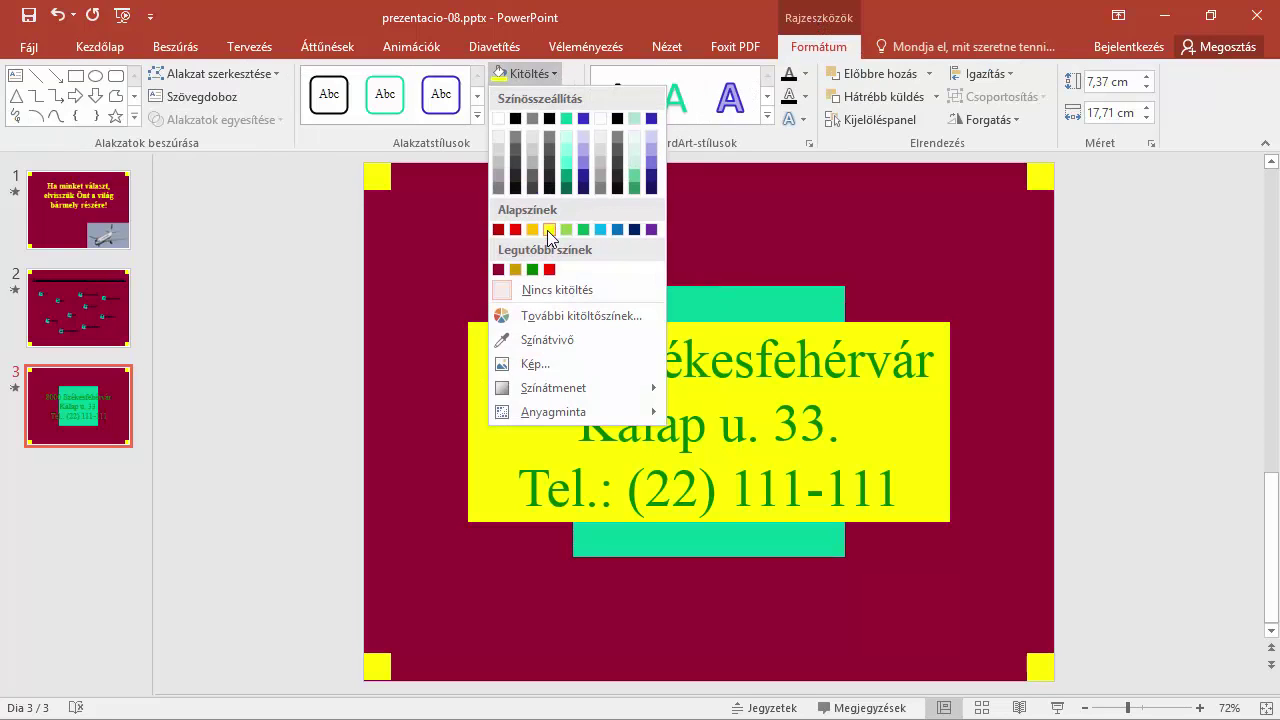
{"action": "left_click", "coordinate": [549, 233]}
{"action": "left_click", "coordinate": [235, 275]}
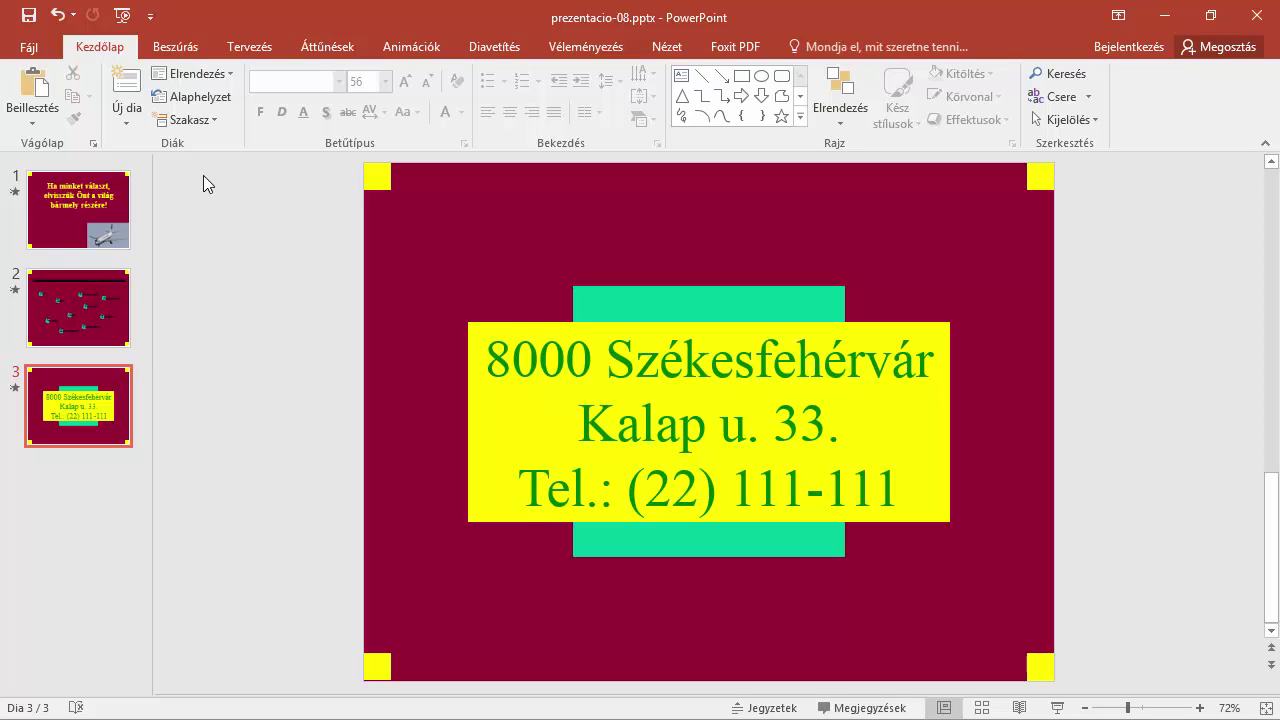
Add a blank slide 4 and move the green square from slide 3 onto it
{"action": "left_click", "coordinate": [129, 119]}
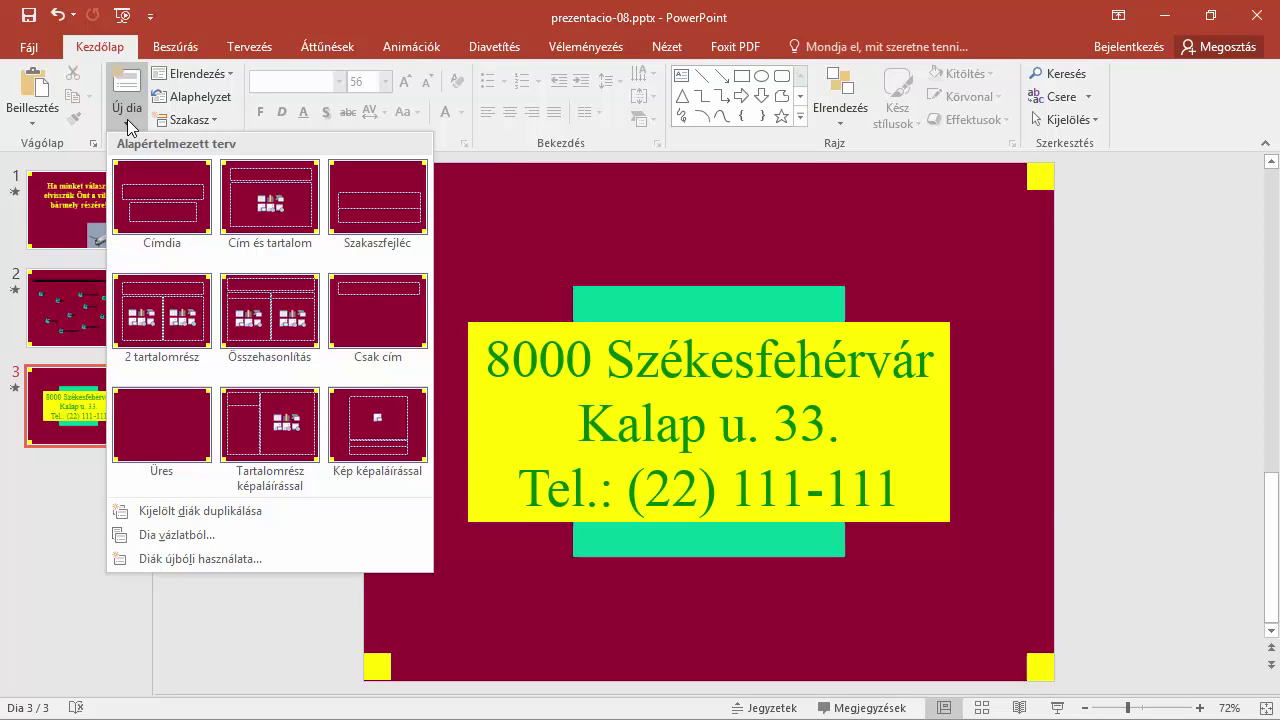
{"action": "left_click", "coordinate": [153, 429]}
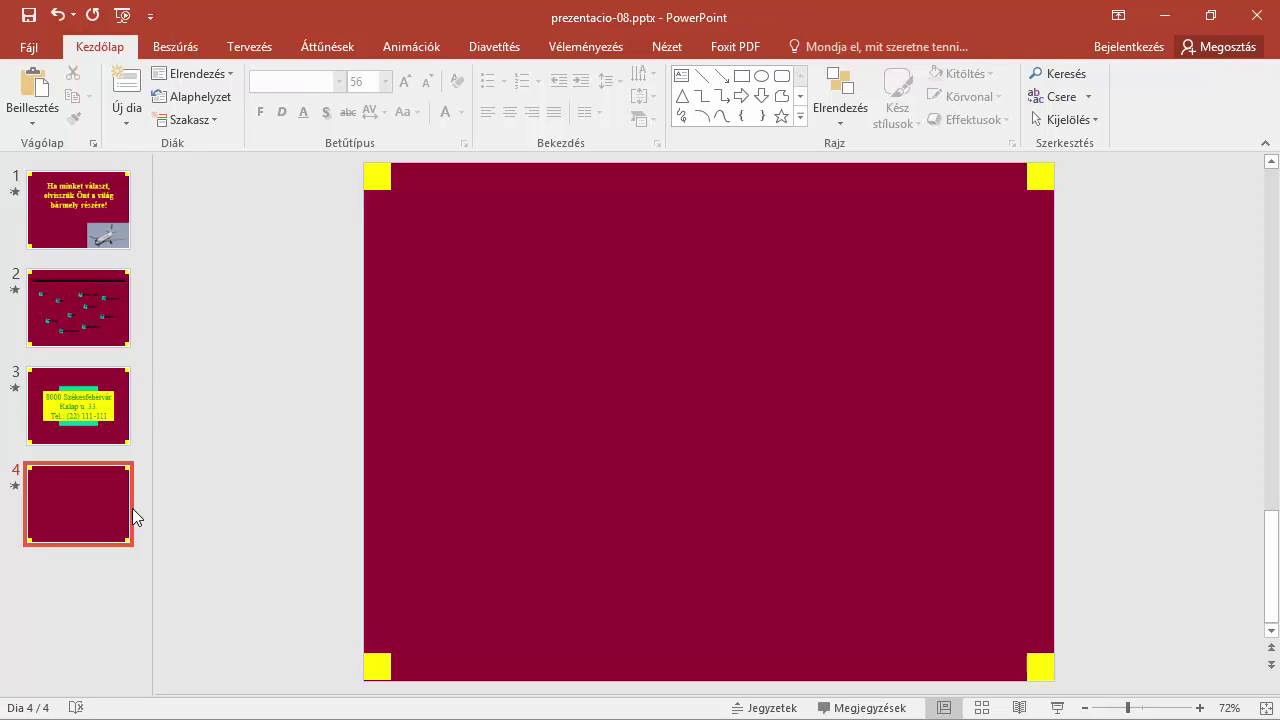
{"action": "left_click", "coordinate": [95, 410]}
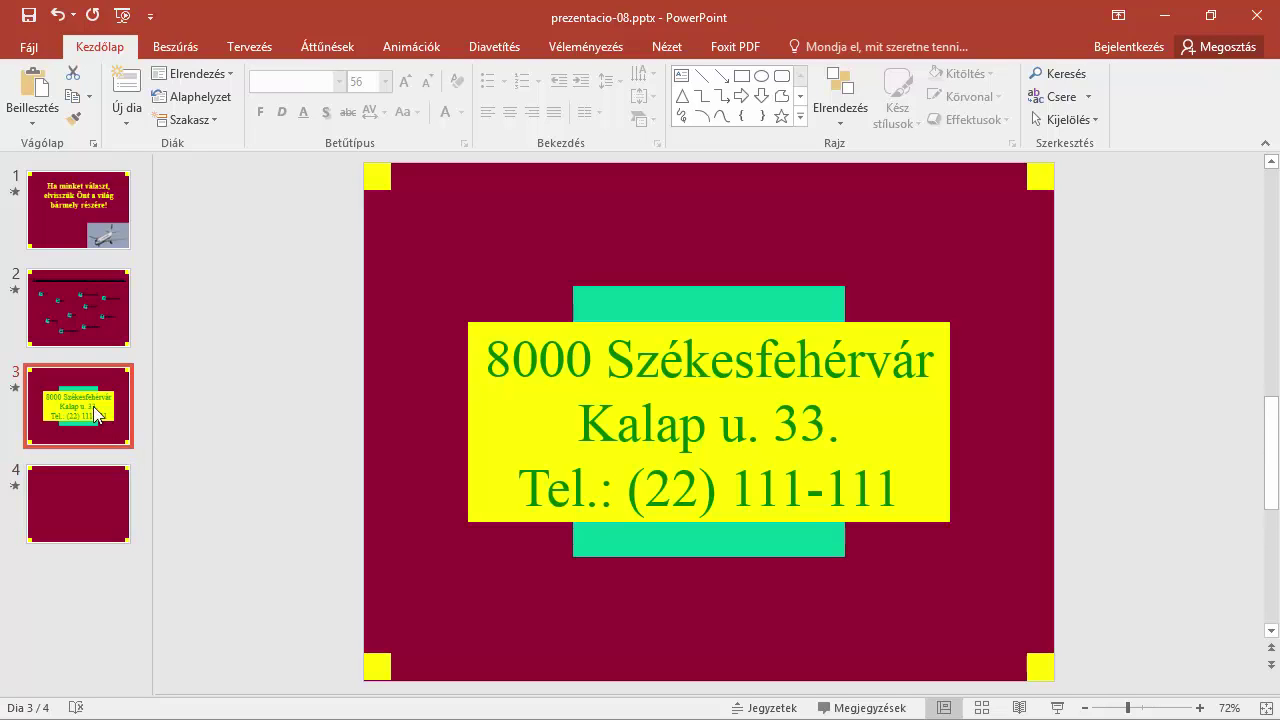
{"action": "left_click", "coordinate": [650, 309]}
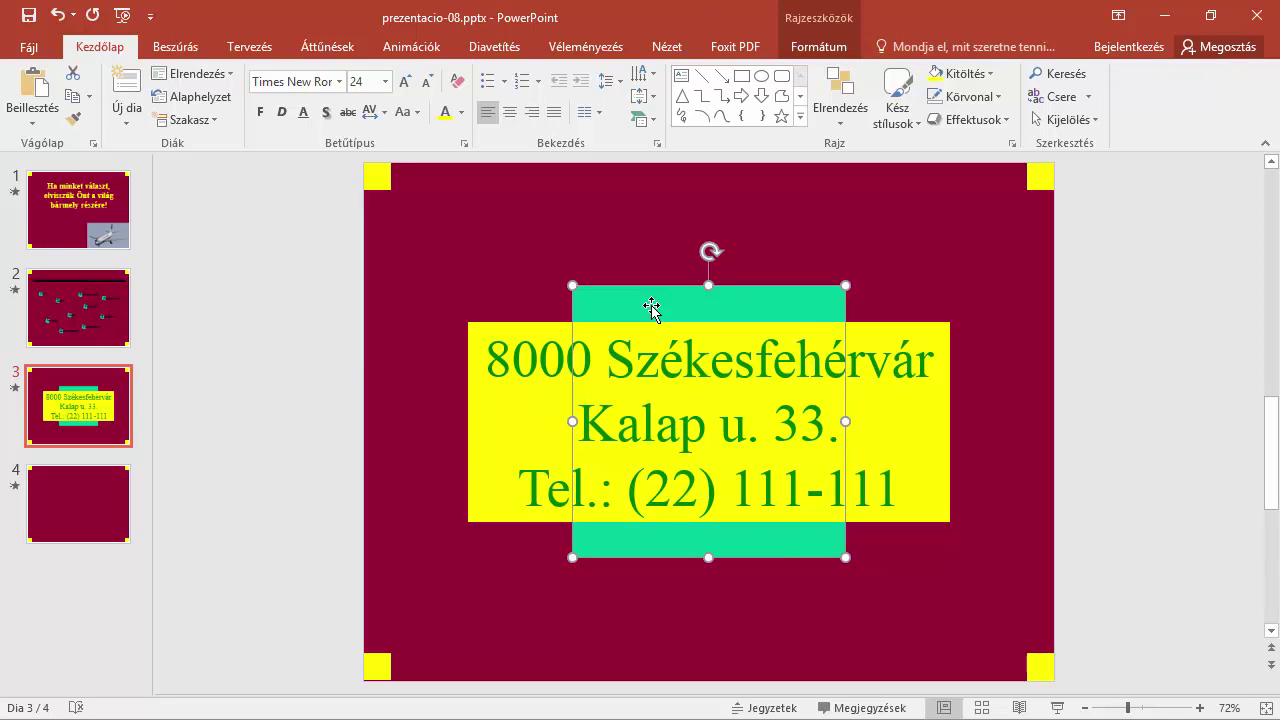
{"action": "left_click", "coordinate": [75, 74]}
{"action": "left_click", "coordinate": [78, 479]}
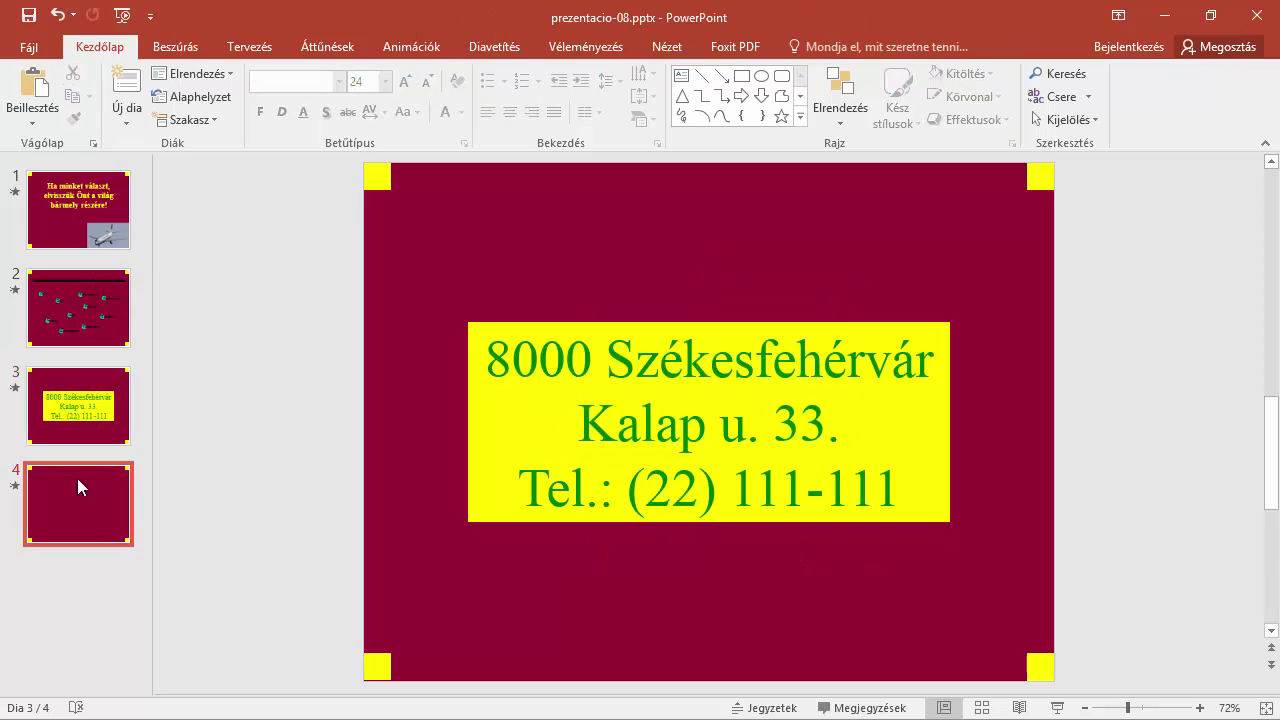
{"action": "left_click", "coordinate": [33, 88]}
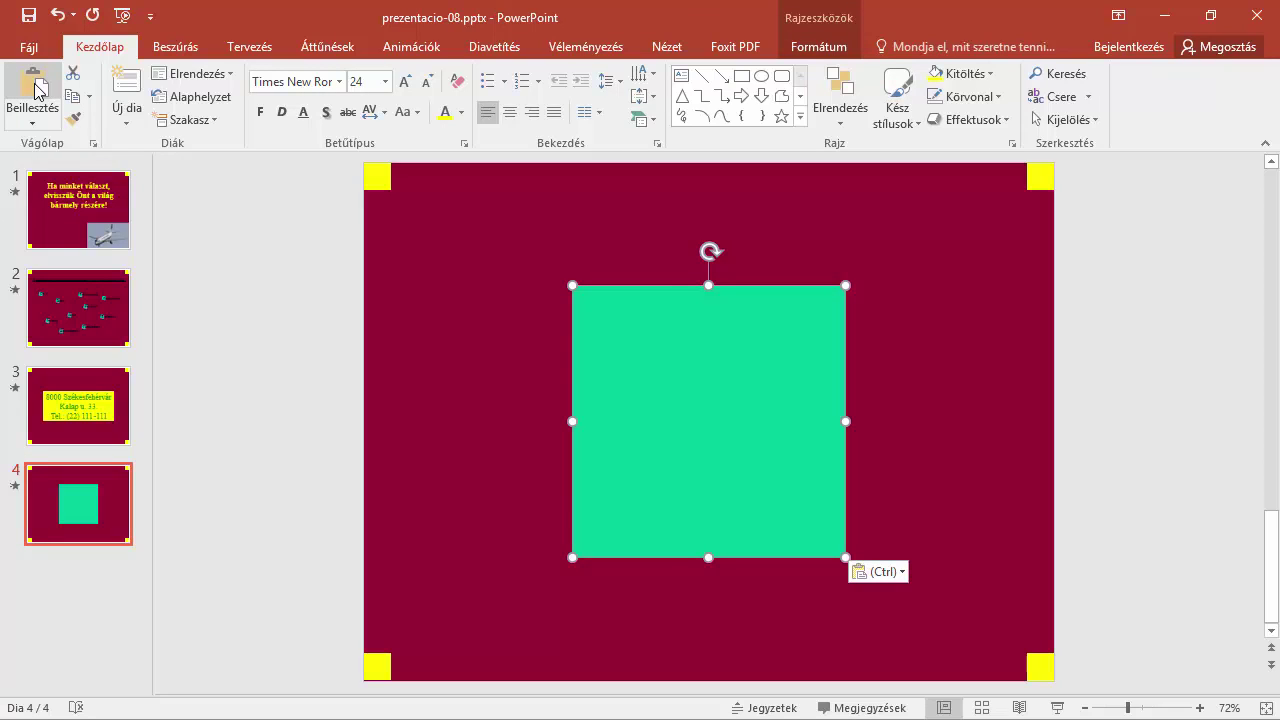
Hide slide 4 from the slideshow
{"action": "left_click", "coordinate": [86, 502]}
{"action": "right_click", "coordinate": [82, 493]}
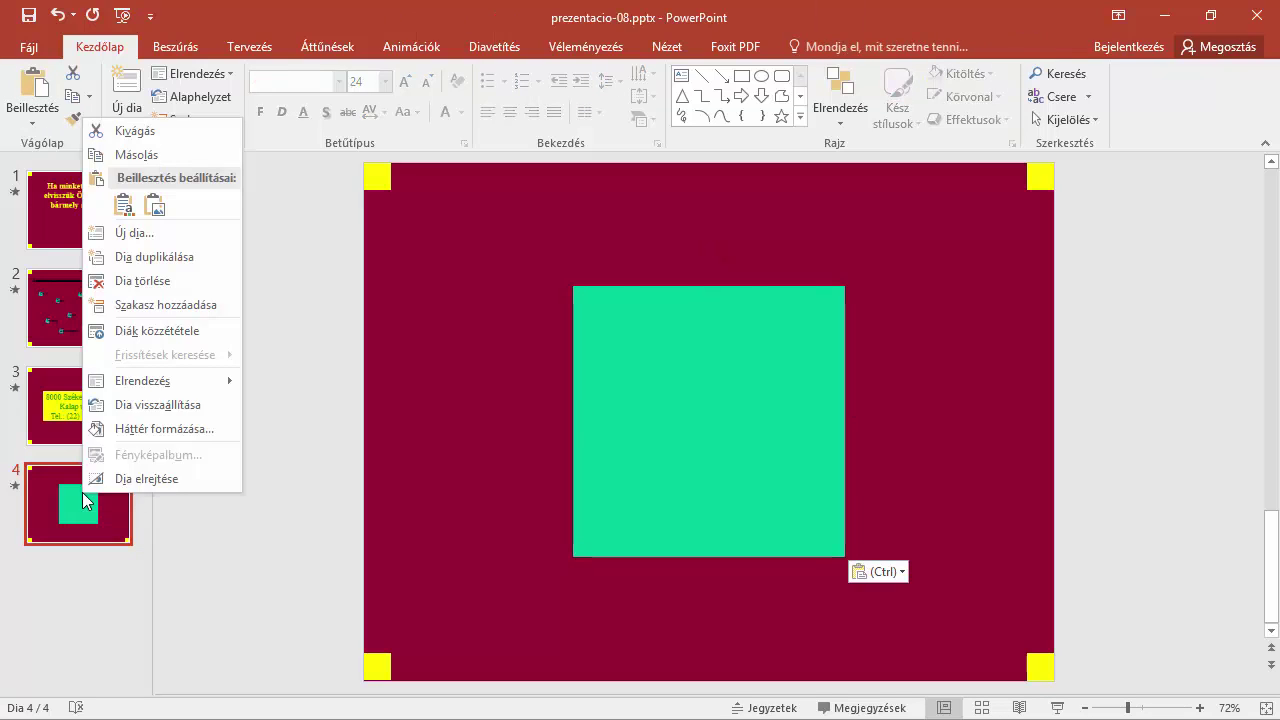
{"action": "left_click", "coordinate": [145, 479]}
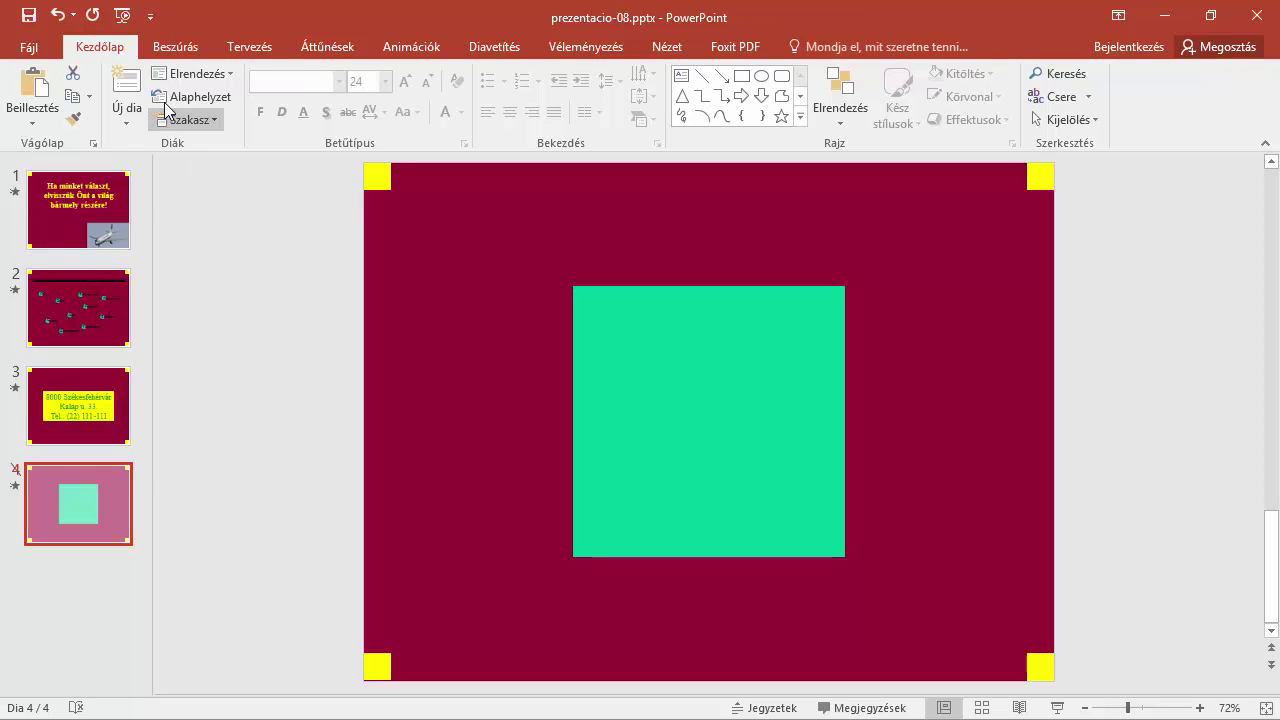
Apply the footer 'Saját Név' to all slides, then return to the title slide
{"action": "left_click", "coordinate": [184, 47]}
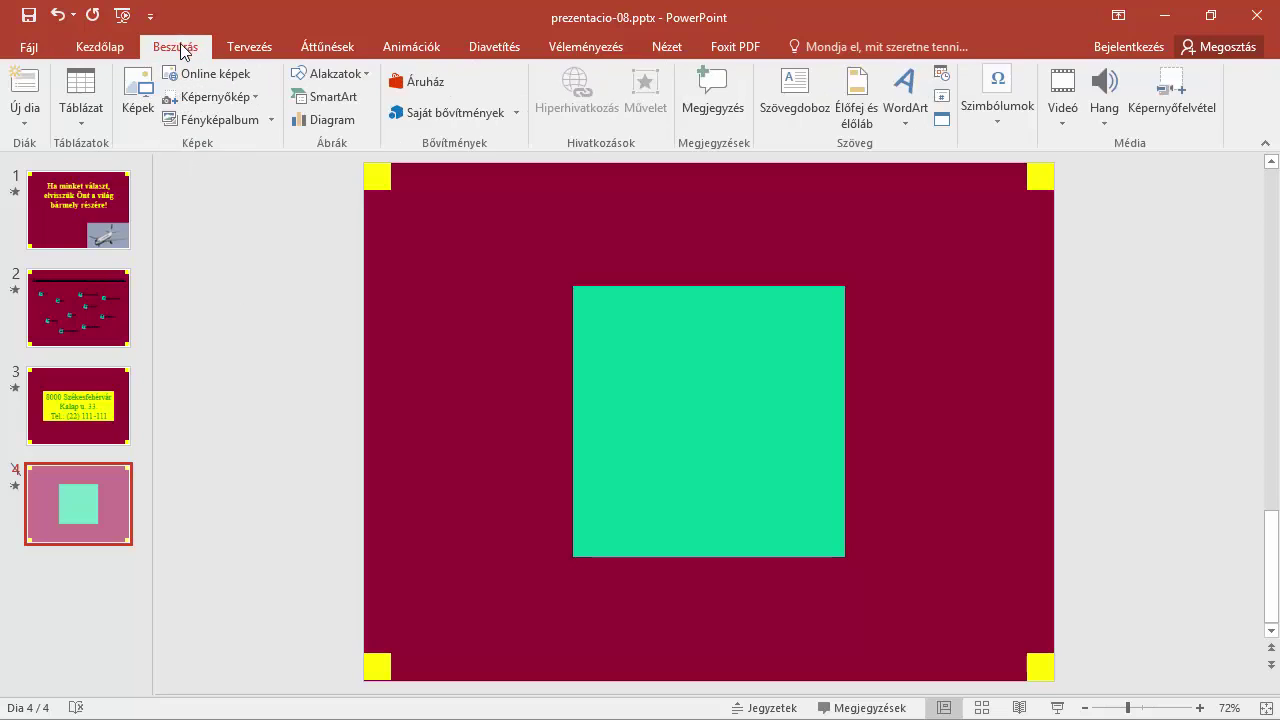
{"action": "left_click", "coordinate": [865, 122]}
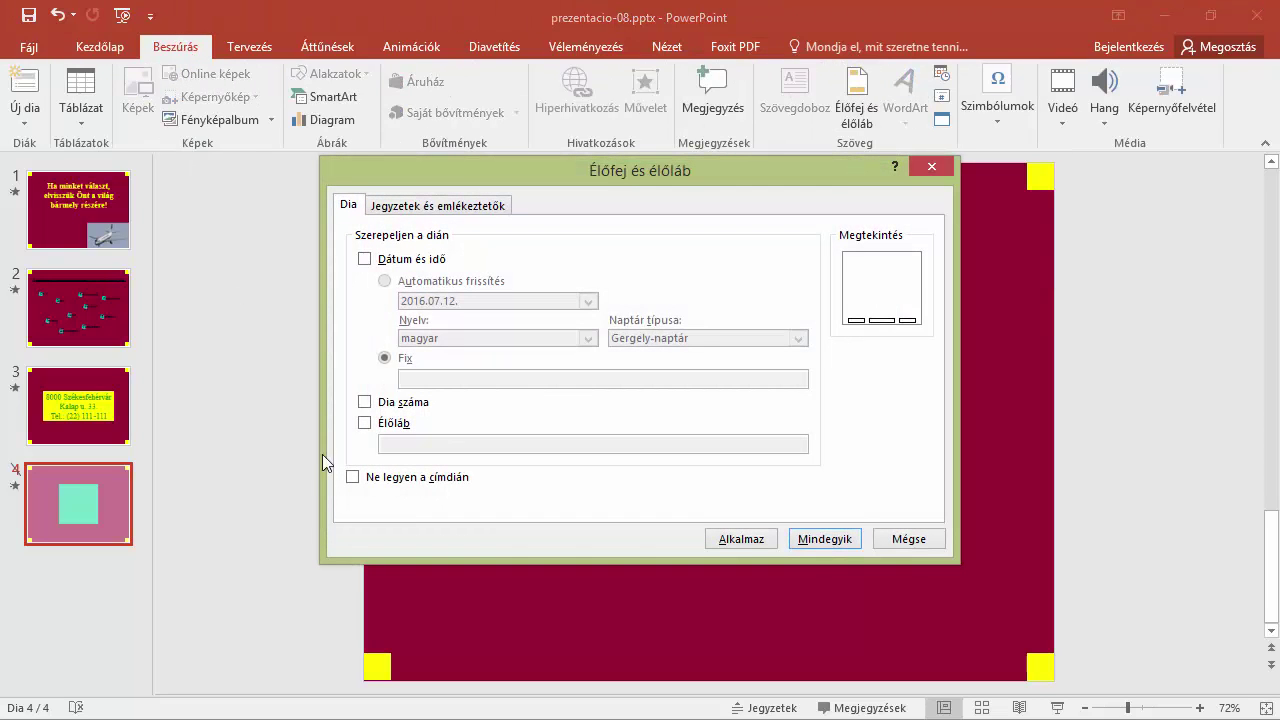
{"action": "left_click", "coordinate": [364, 425]}
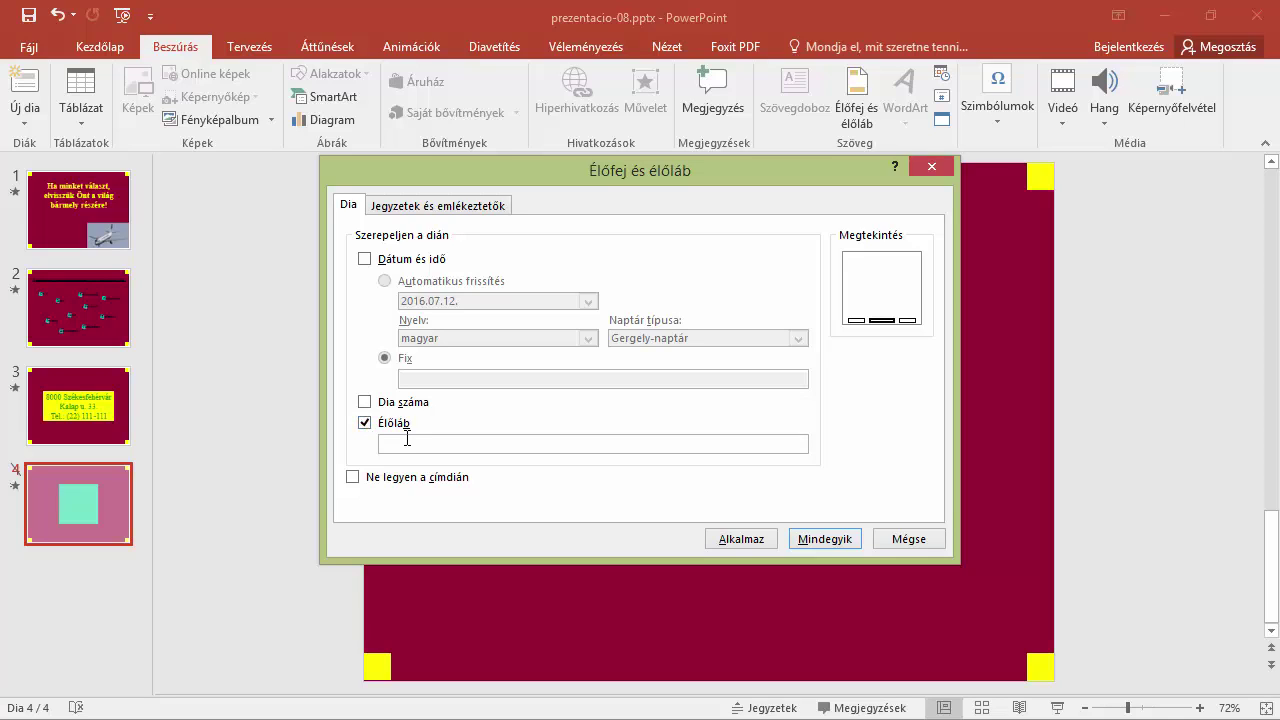
{"action": "type", "text": "Saját Név"}
{"action": "left_click", "coordinate": [825, 539]}
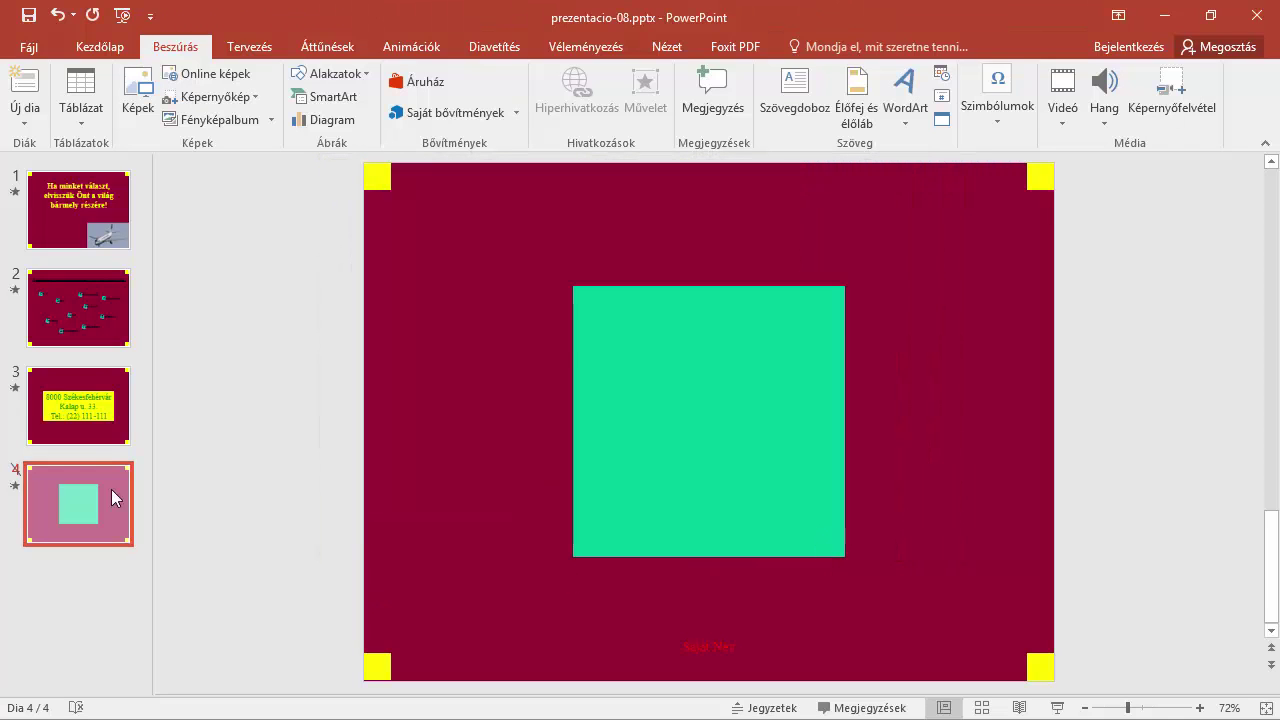
{"action": "left_click", "coordinate": [97, 416]}
{"action": "left_click", "coordinate": [83, 290]}
{"action": "left_click", "coordinate": [84, 225]}
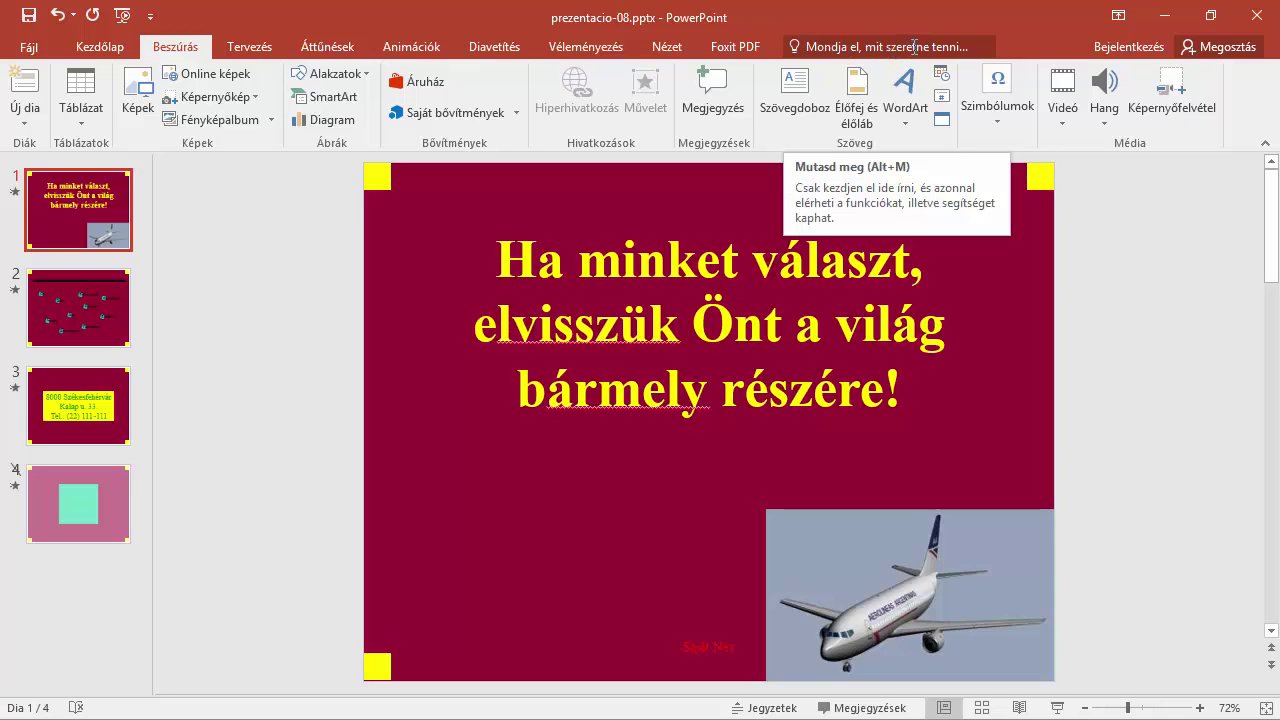
Search PowerPoint Help for 'dia másolása'
{"action": "left_click", "coordinate": [913, 47]}
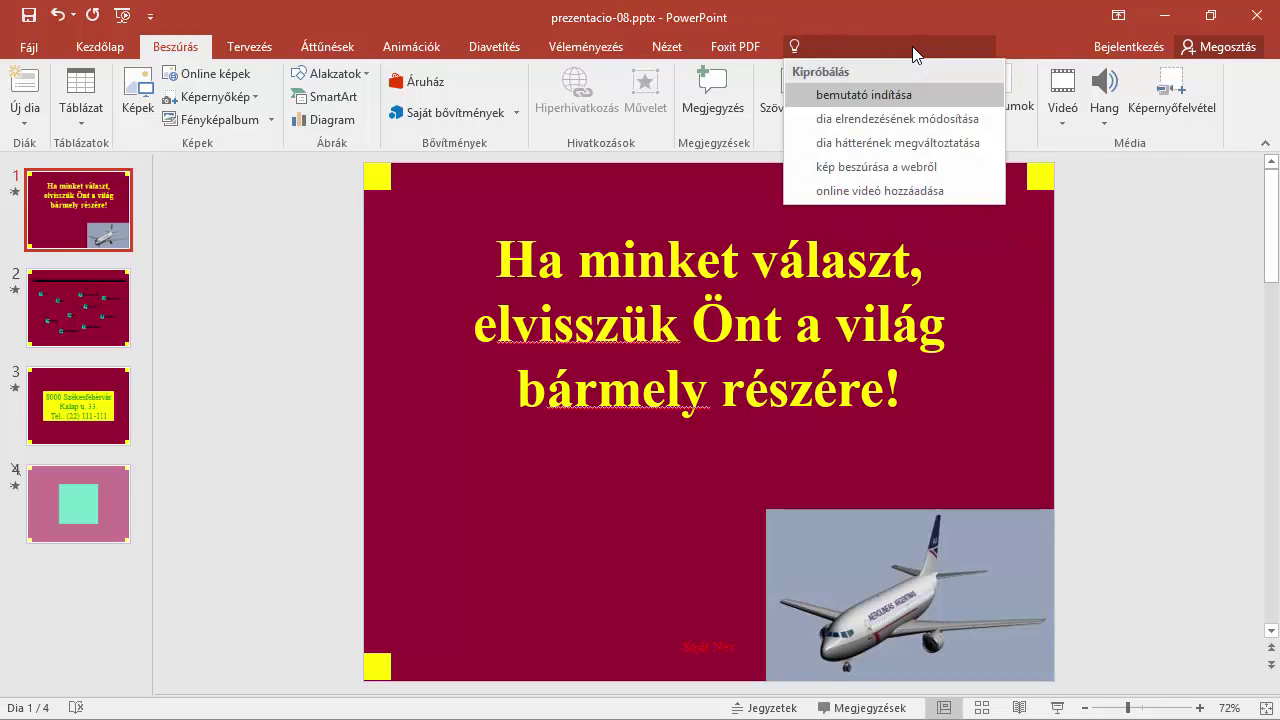
{"action": "type", "text": "s"}
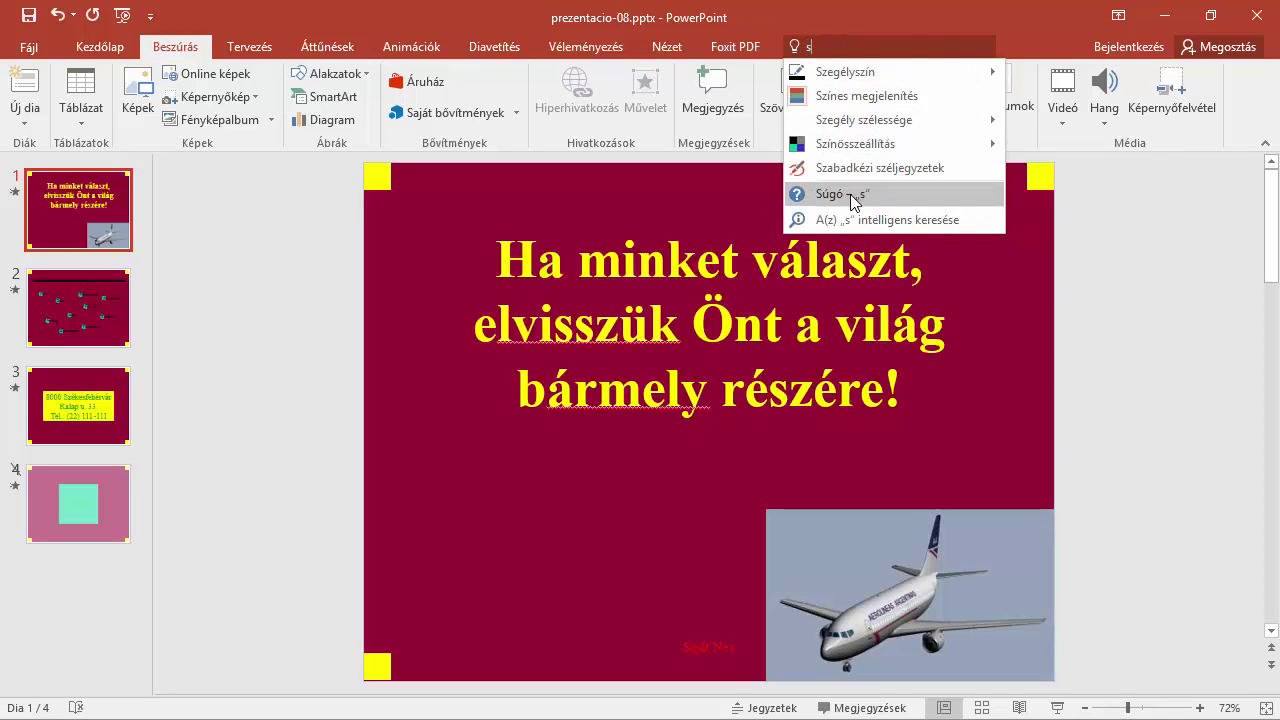
{"action": "left_click", "coordinate": [879, 196]}
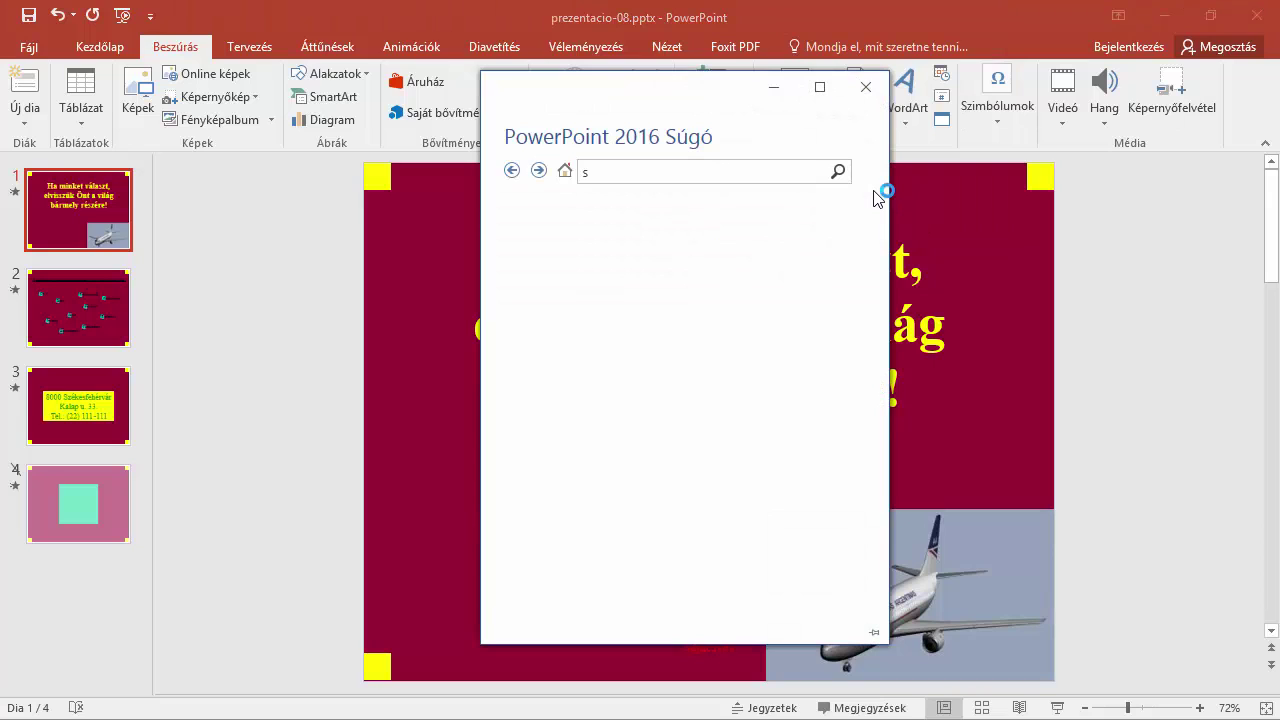
{"action": "left_click", "coordinate": [686, 162]}
{"action": "key", "text": "BackSpace"}
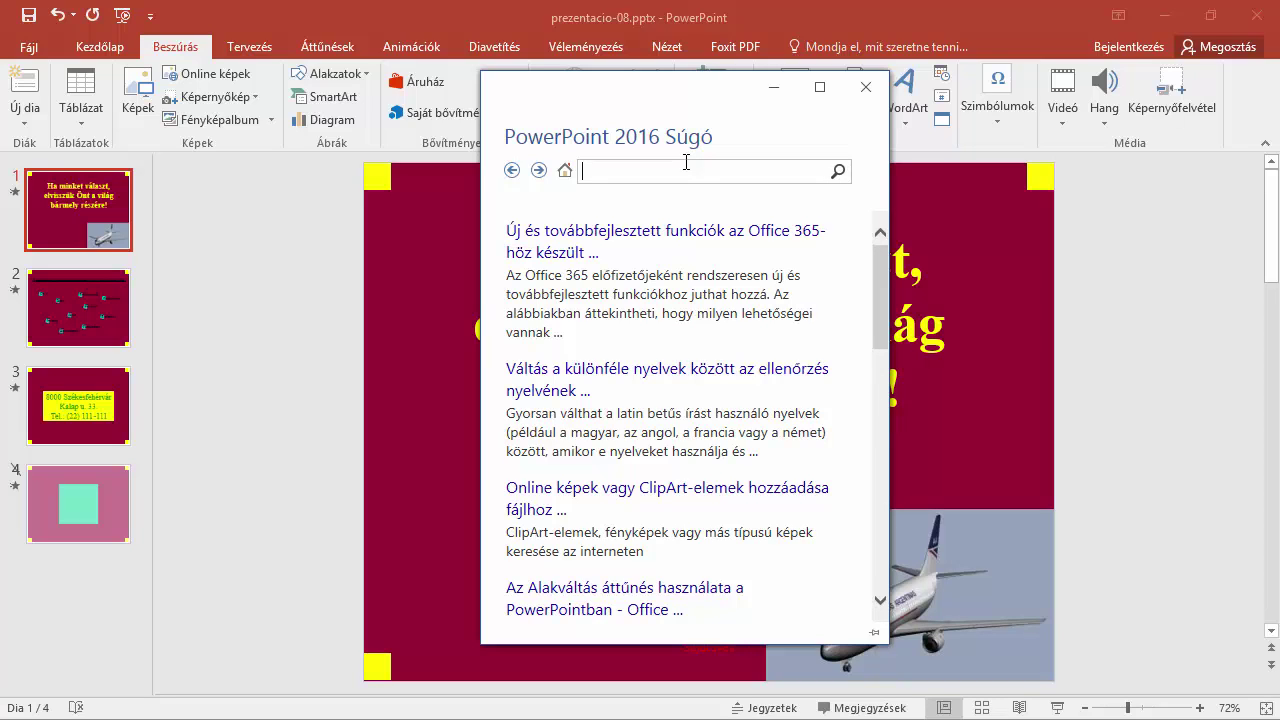
{"action": "type", "text": "diamás"}
{"action": "type", "text": "olása"}
{"action": "left_click", "coordinate": [603, 172]}
{"action": "left_click", "coordinate": [840, 180]}
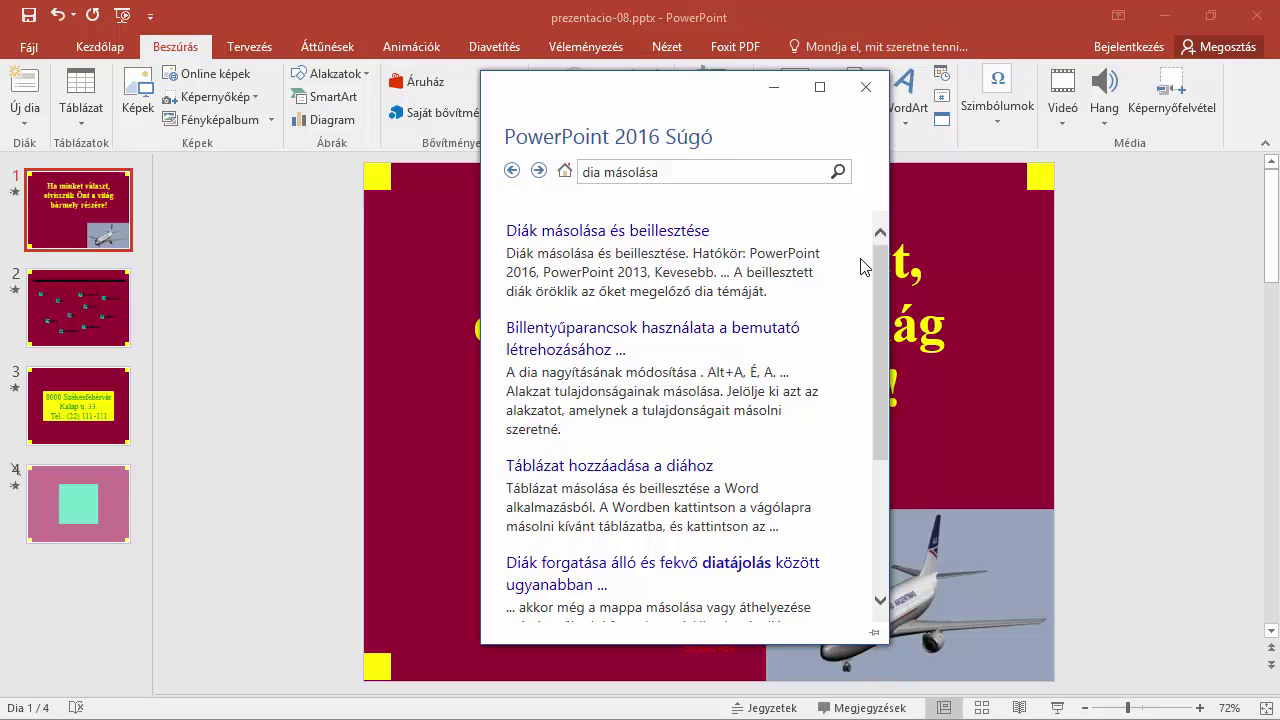
Select the article's slide-copying steps through the paste options, then return to slide 3
{"action": "scroll", "coordinate": [676, 305], "scroll_direction": "down", "scroll_amount": 2}
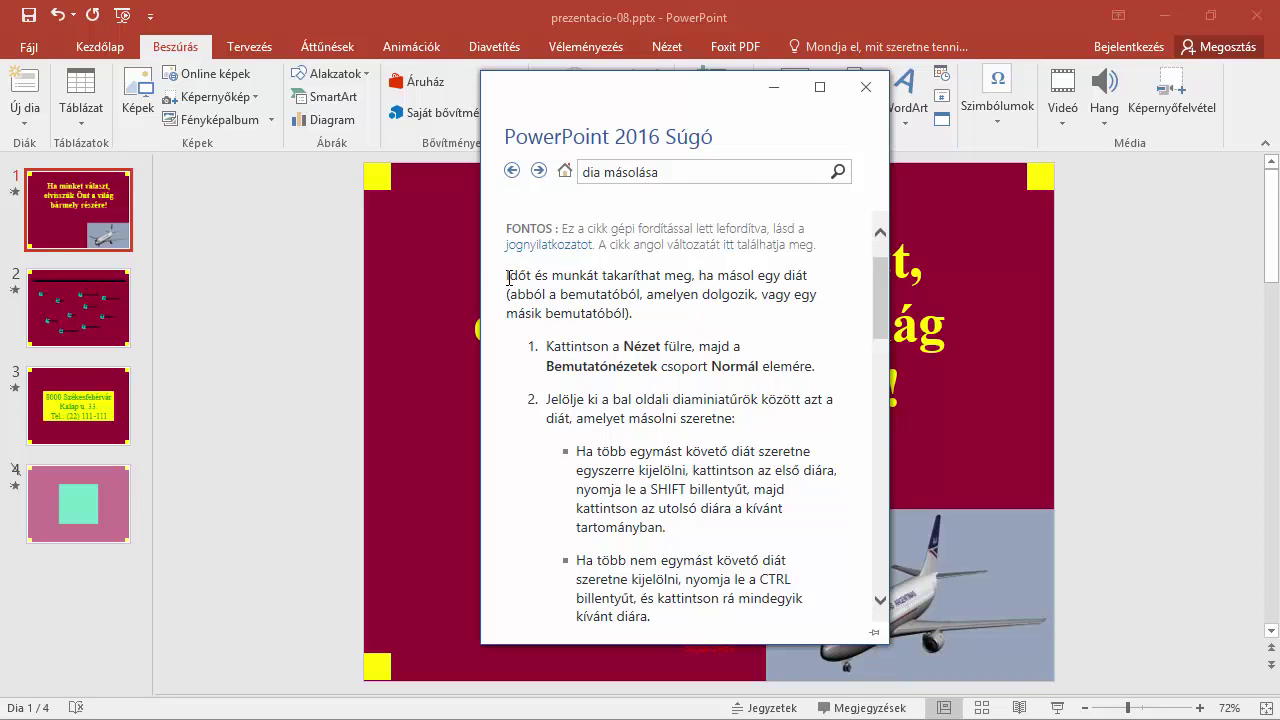
{"action": "left_click_drag", "start_coordinate": [508, 277], "coordinate": [706, 634]}
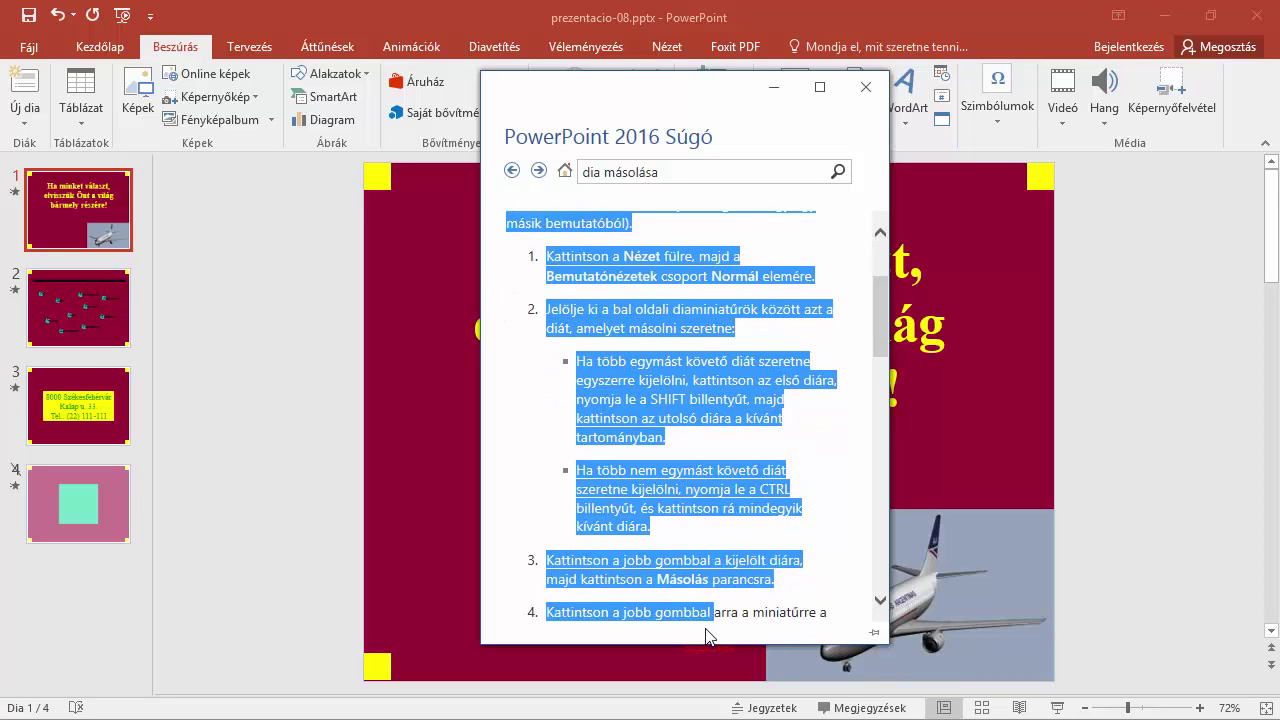
{"action": "left_click_drag", "start_coordinate": [706, 634], "coordinate": [742, 497]}
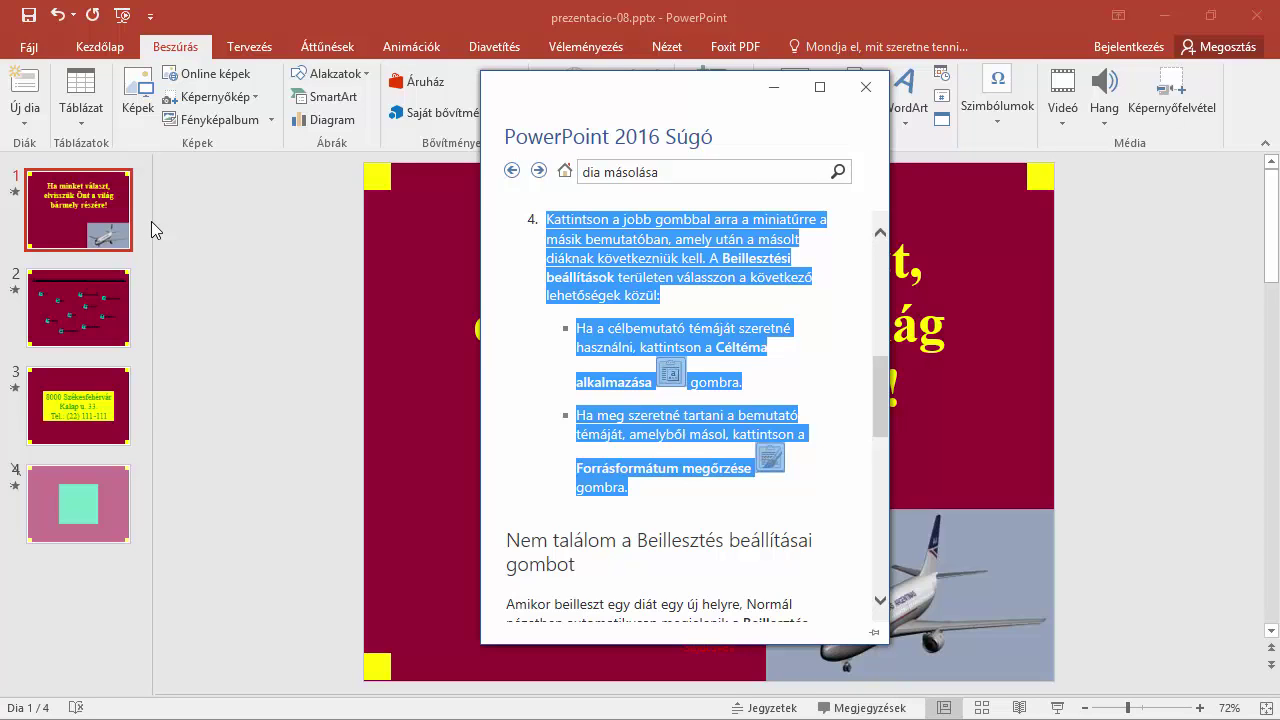
{"action": "left_click", "coordinate": [90, 450]}
{"action": "left_click", "coordinate": [88, 420]}
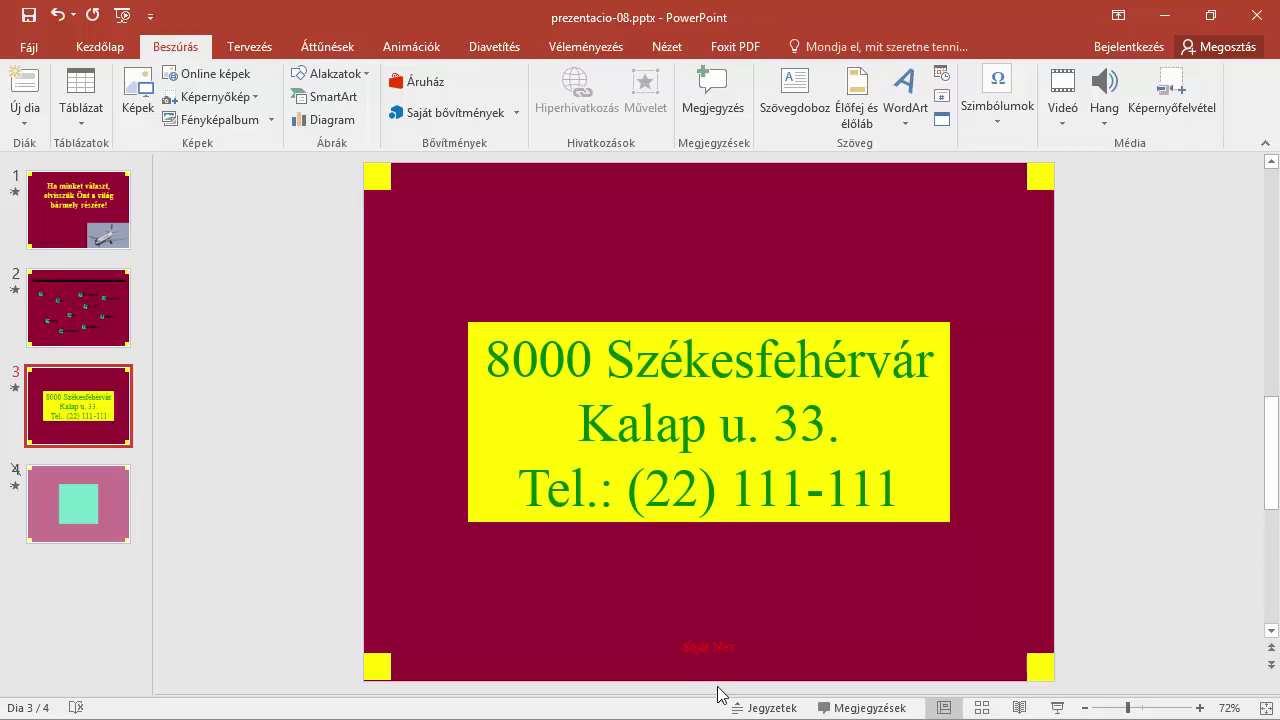
Paste the copied help instructions into slide 3's notes, then show slide 1
{"action": "left_click", "coordinate": [760, 710]}
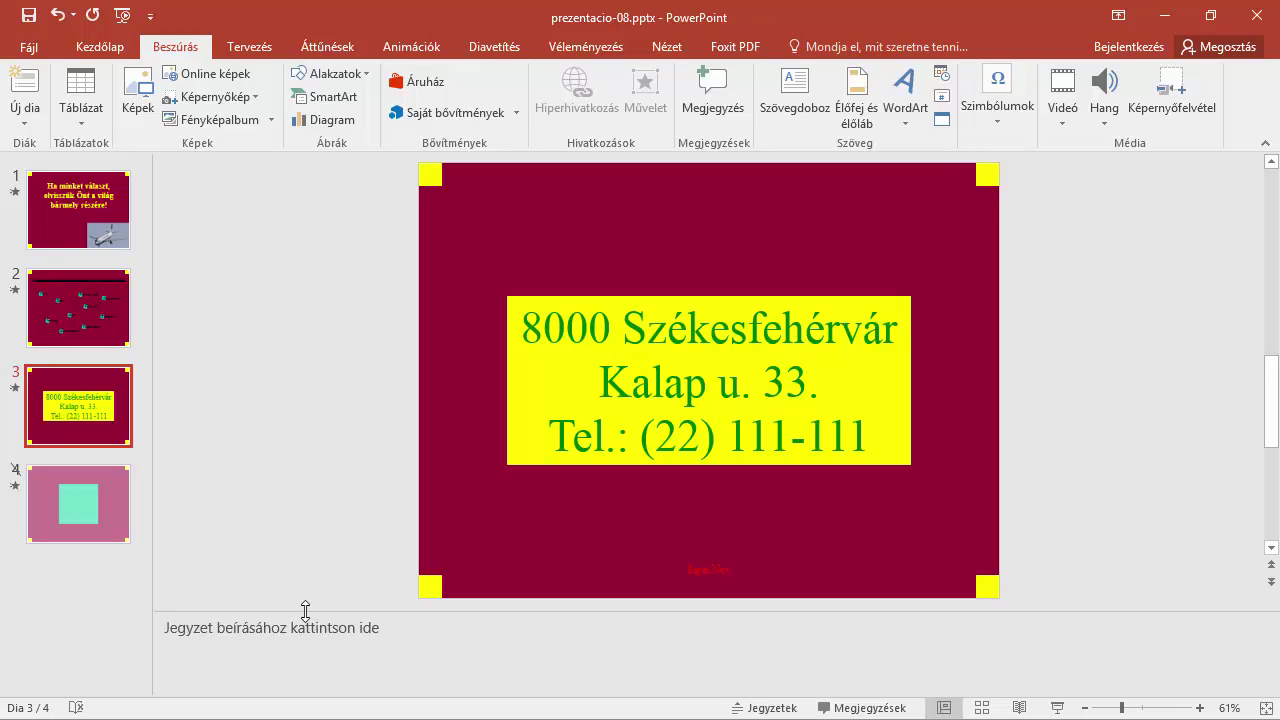
{"action": "mouse_move", "coordinate": [306, 612]}
{"action": "left_mouse_down"}
{"action": "mouse_move", "coordinate": [305, 703]}
{"action": "mouse_move", "coordinate": [311, 585]}
{"action": "left_mouse_up"}
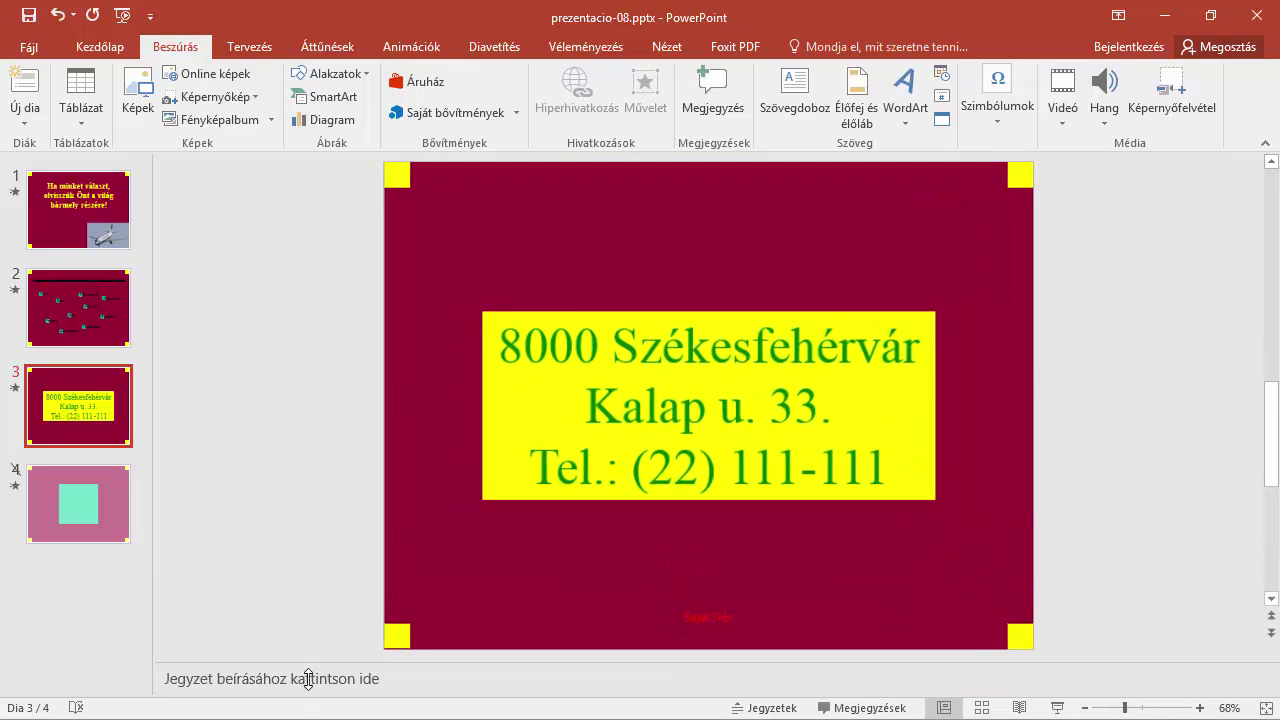
{"action": "left_click", "coordinate": [312, 618]}
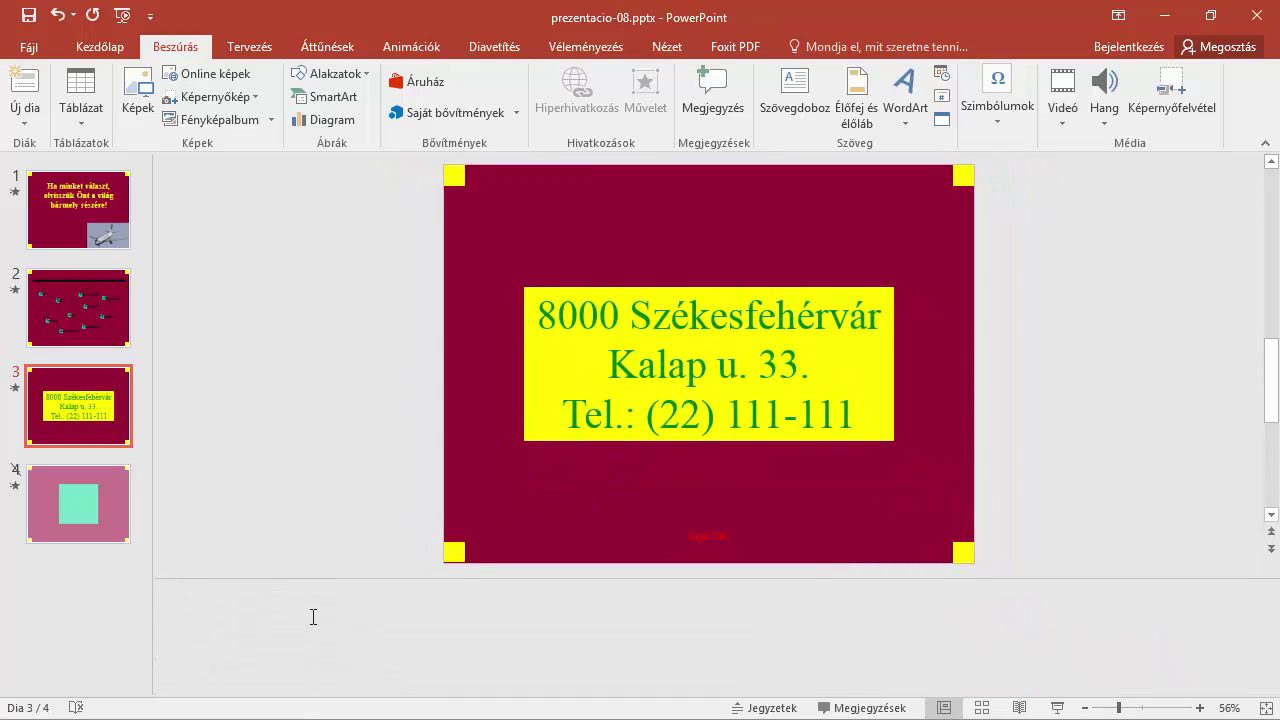
{"action": "key", "text": "ctrl+v"}
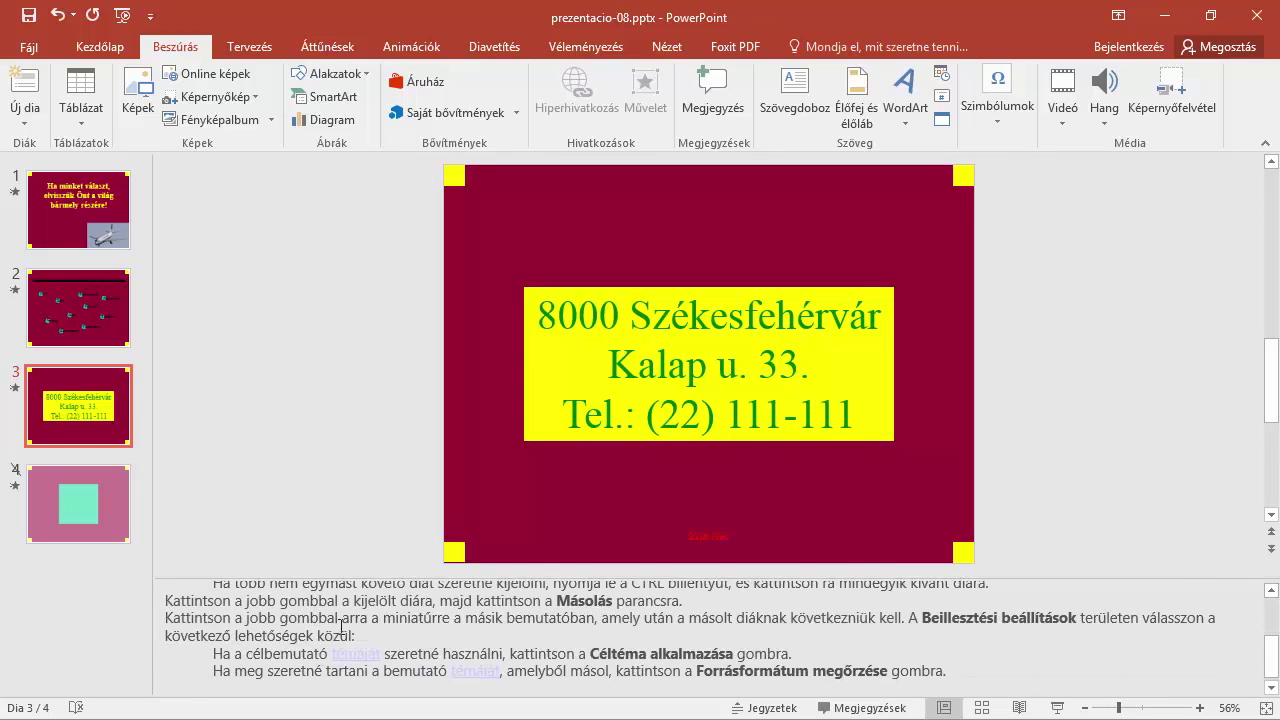
{"action": "scroll", "coordinate": [341, 630], "scroll_direction": "up", "scroll_amount": 3}
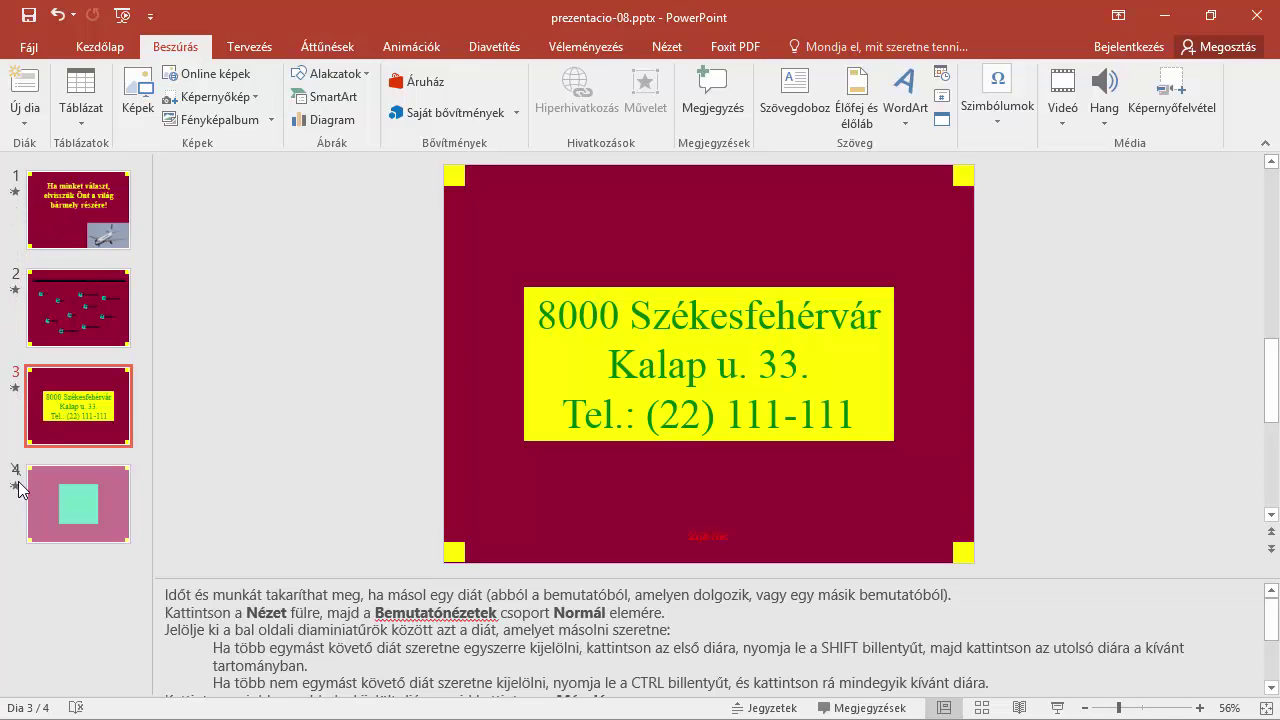
{"action": "left_click", "coordinate": [97, 209]}
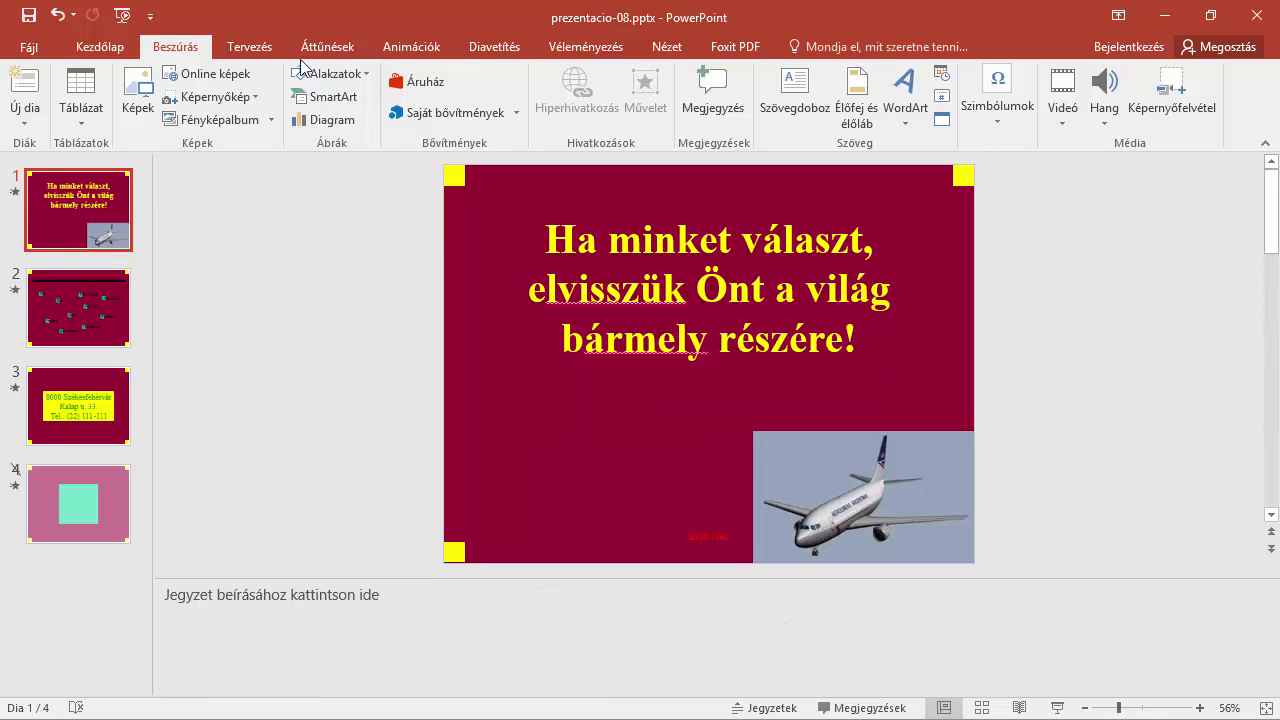
Apply the Tolás transition with a chosen direction and 00:03,00 auto-advance to all slides
{"action": "left_click", "coordinate": [345, 47]}
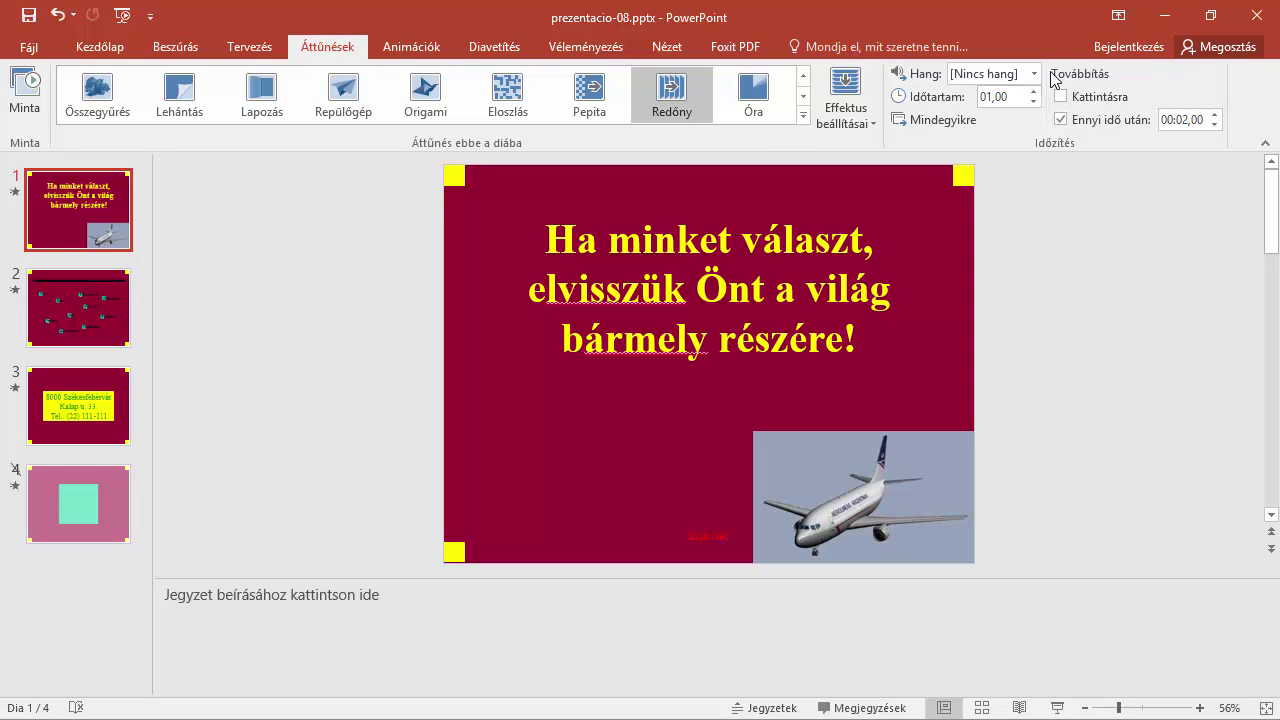
{"action": "left_click", "coordinate": [1214, 114]}
{"action": "left_click", "coordinate": [803, 115]}
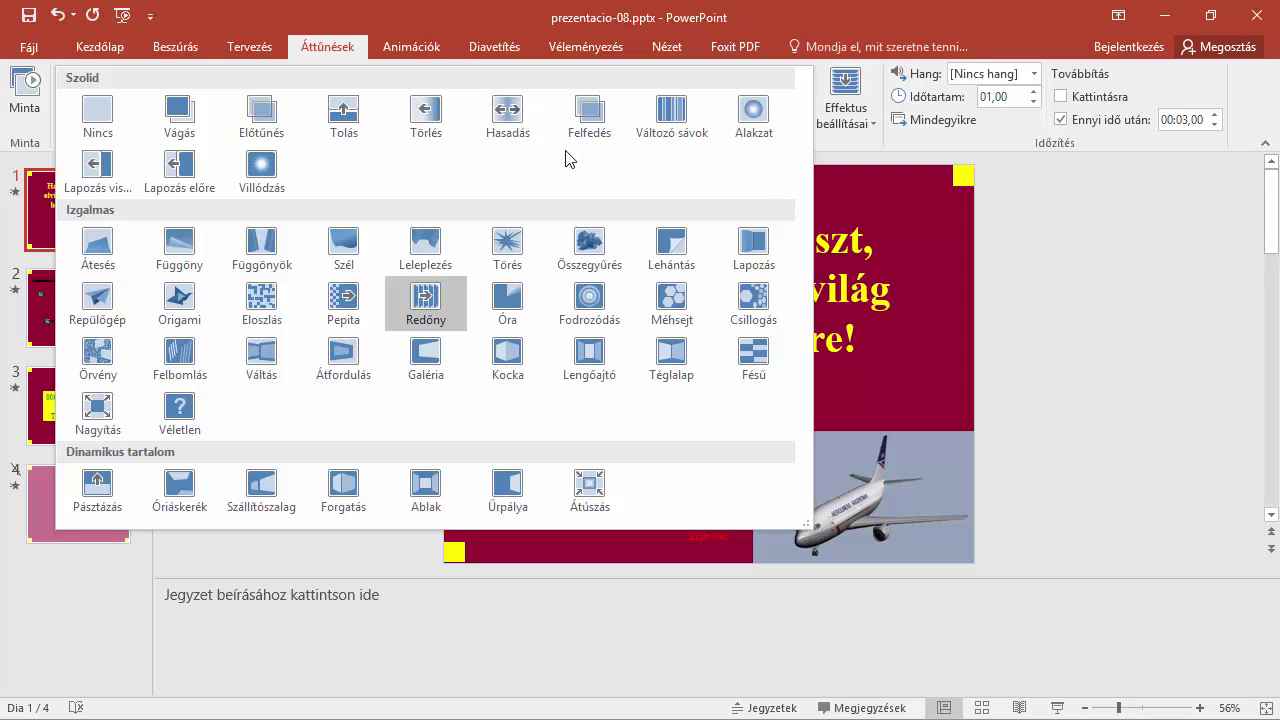
{"action": "key", "text": "Escape"}
{"action": "scroll", "coordinate": [343, 110], "scroll_direction": "up", "scroll_amount": 2}
{"action": "left_click", "coordinate": [343, 105]}
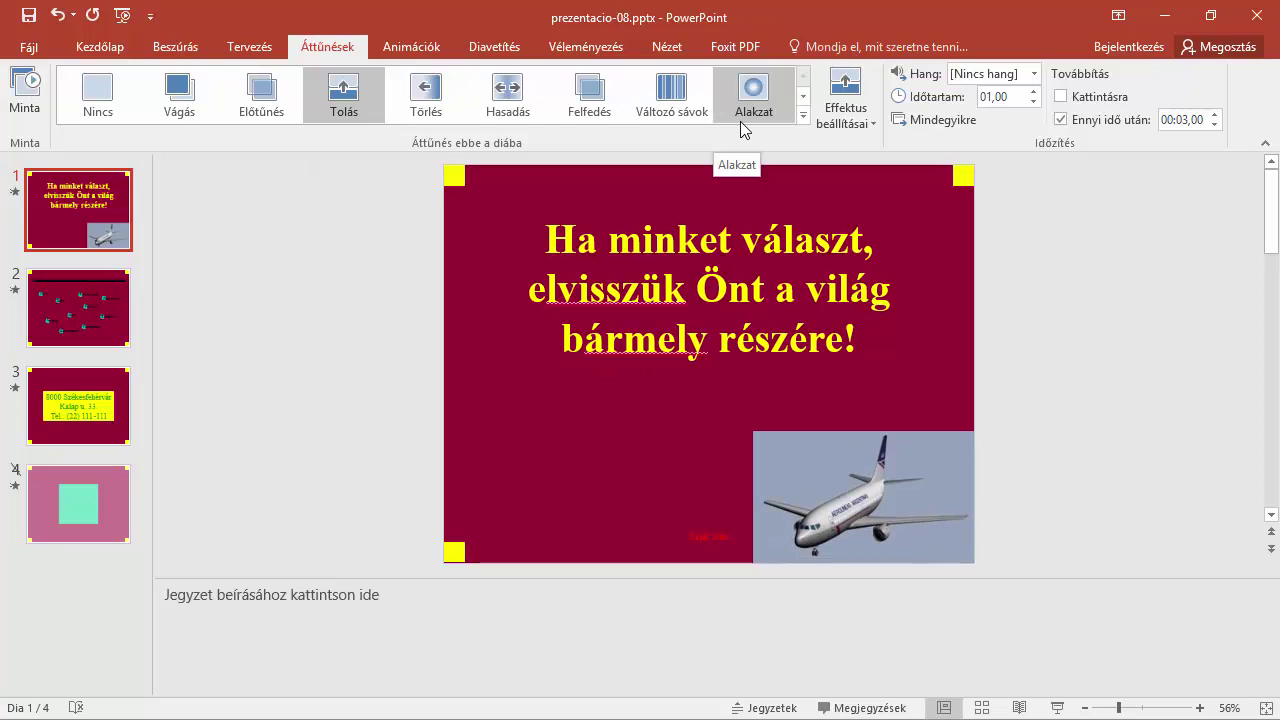
{"action": "left_click", "coordinate": [864, 125]}
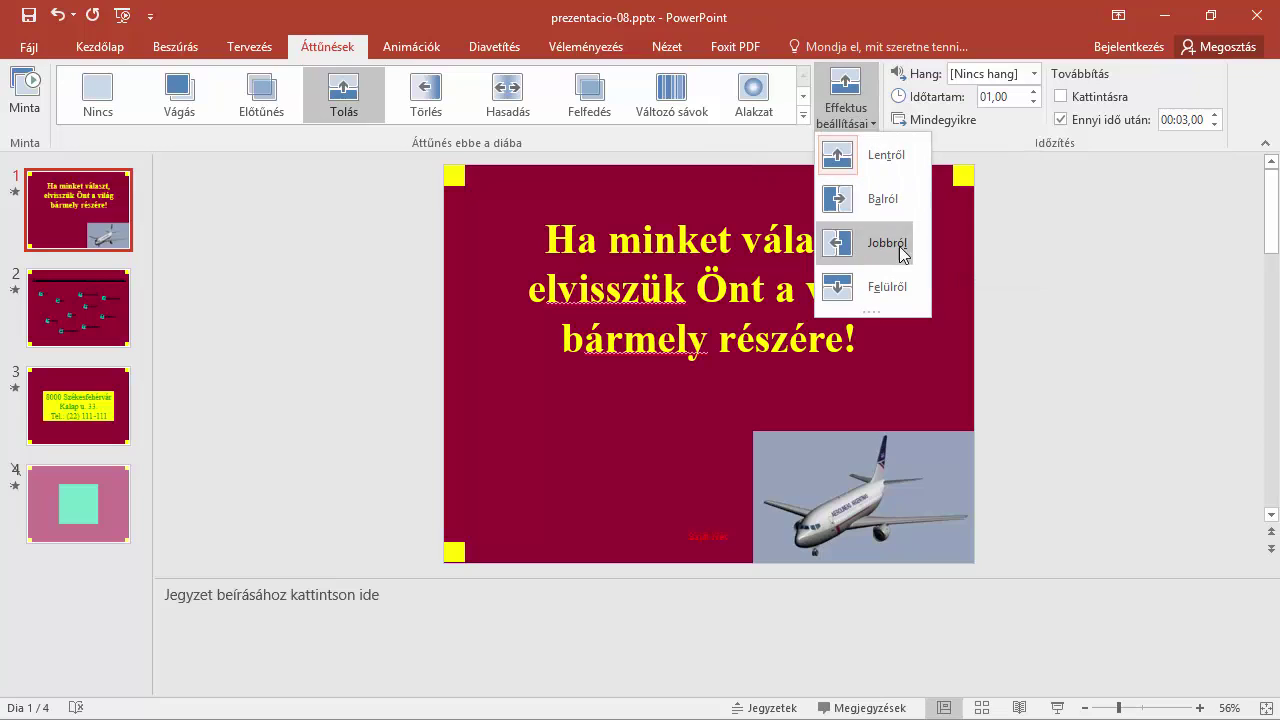
{"action": "left_click", "coordinate": [896, 281]}
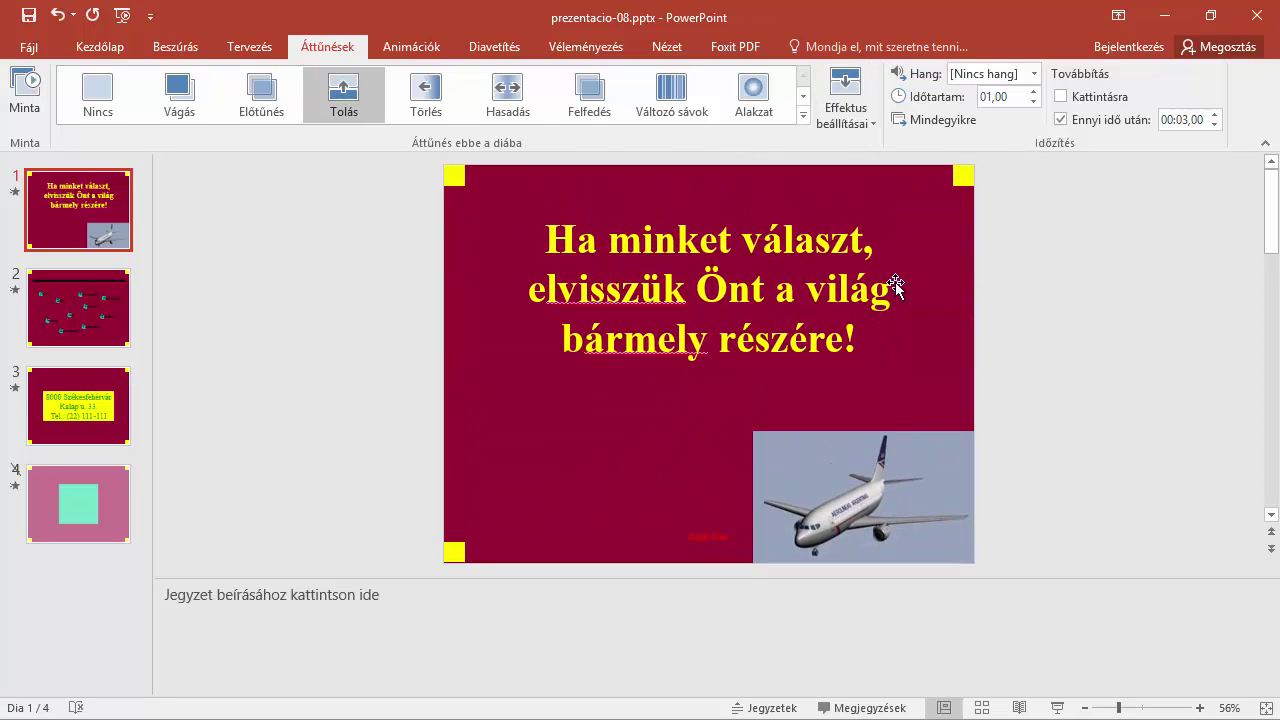
{"action": "left_click", "coordinate": [940, 121]}
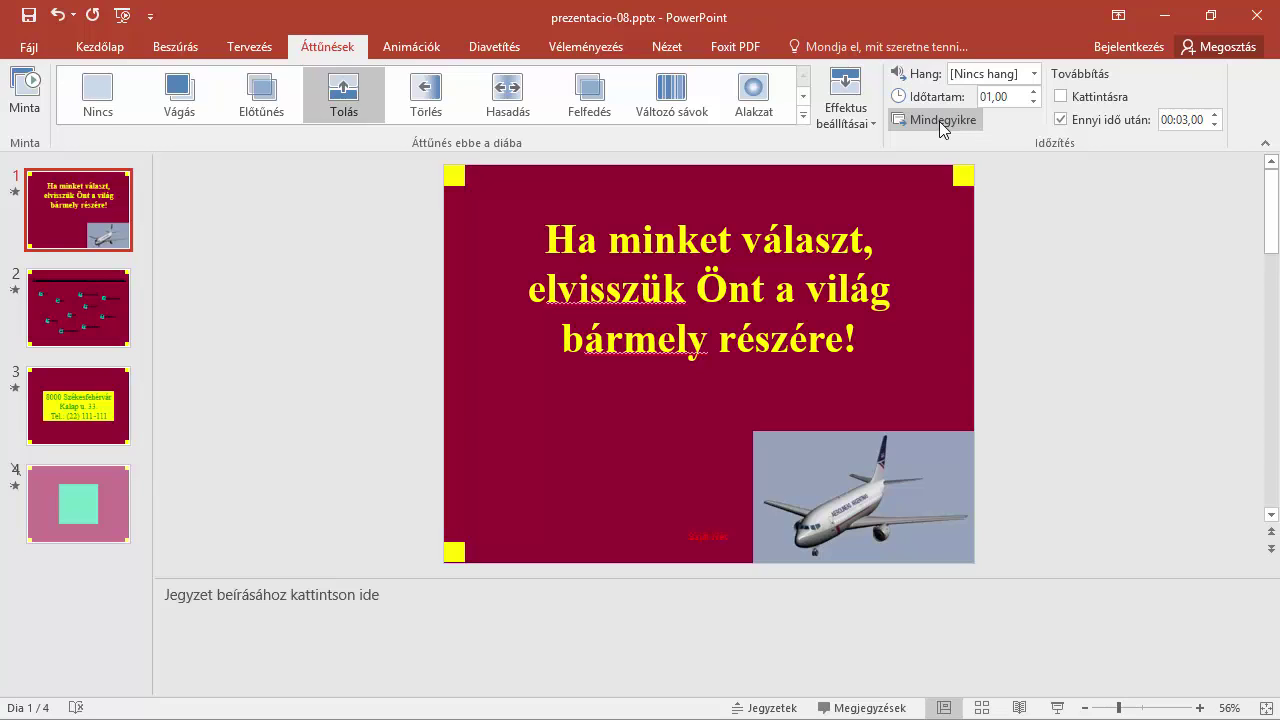
{"action": "left_click", "coordinate": [573, 243]}
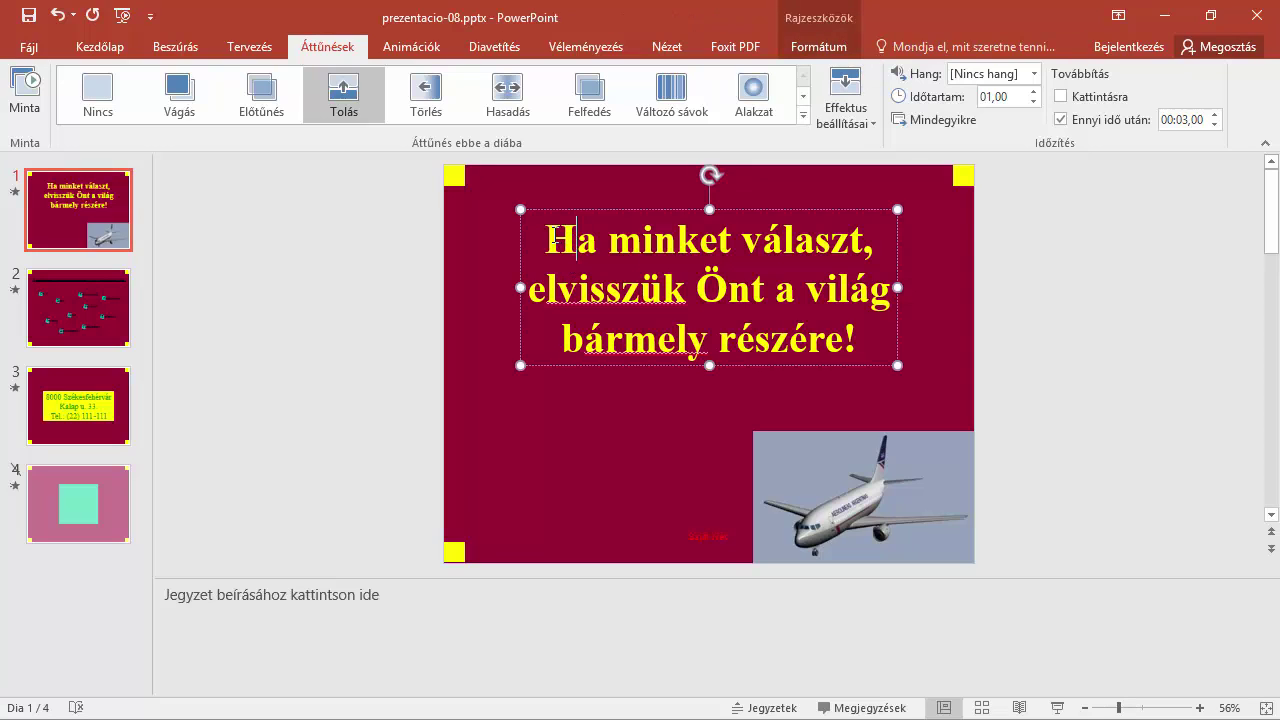
Give slide 1's title box the Redőny entrance effect from the full entrance effects list
{"action": "left_click", "coordinate": [557, 209]}
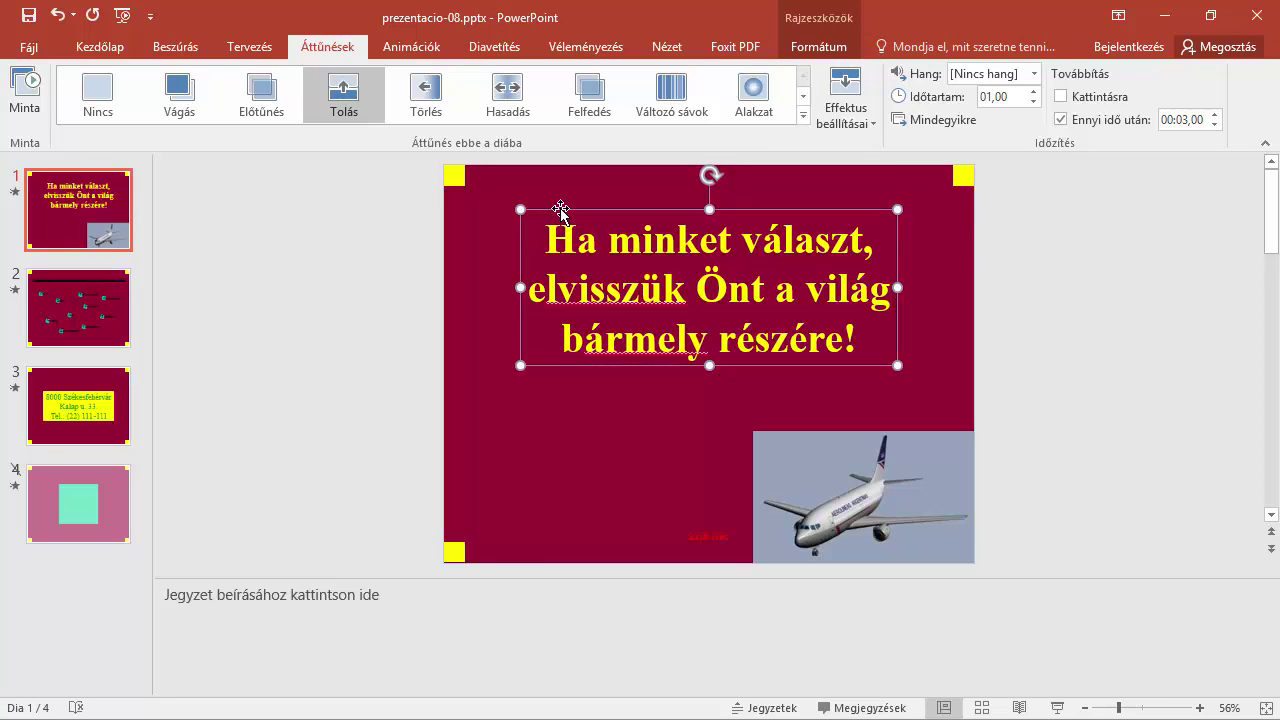
{"action": "left_click", "coordinate": [440, 56]}
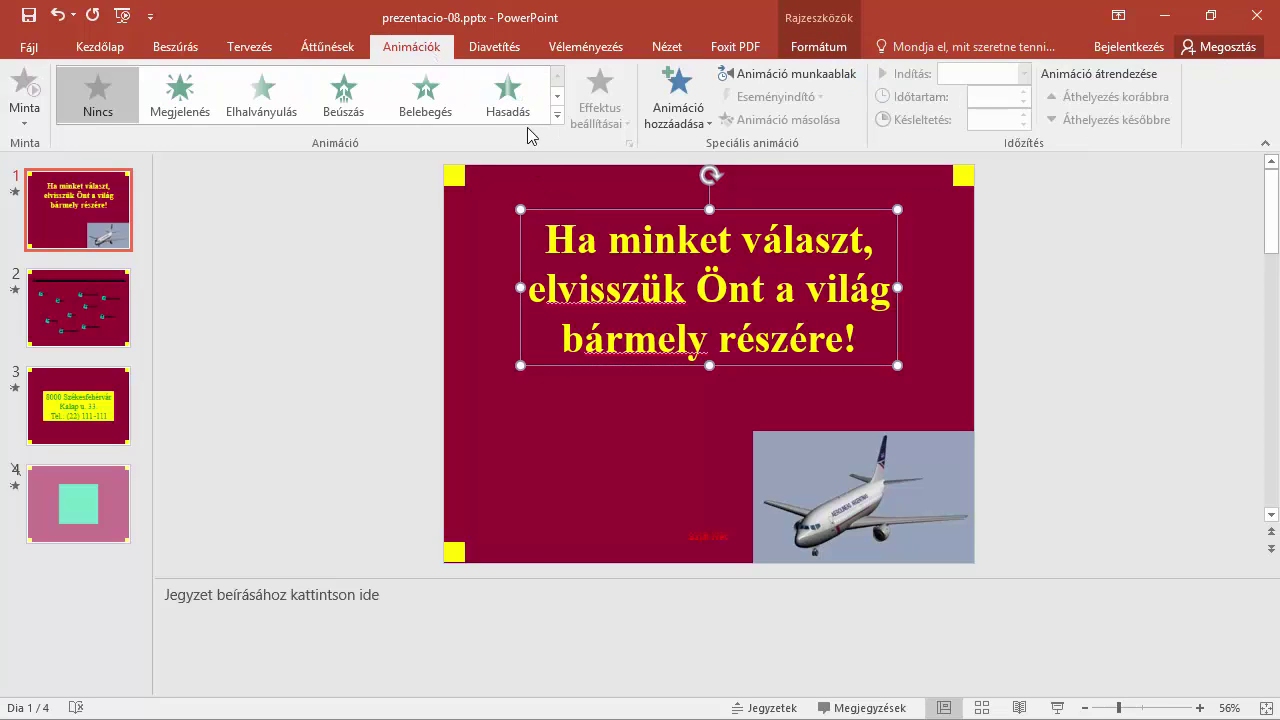
{"action": "left_click", "coordinate": [557, 117]}
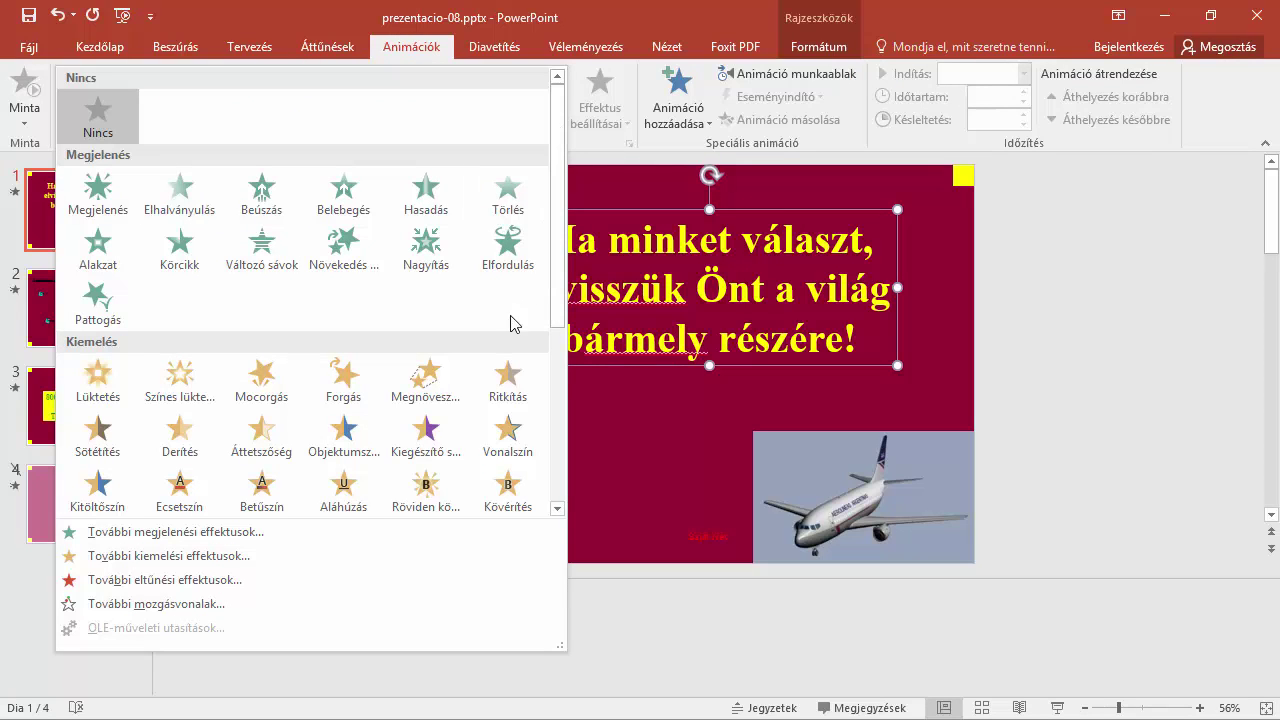
{"action": "left_click", "coordinate": [201, 533]}
{"action": "left_click_drag", "start_coordinate": [546, 158], "coordinate": [296, 152]}
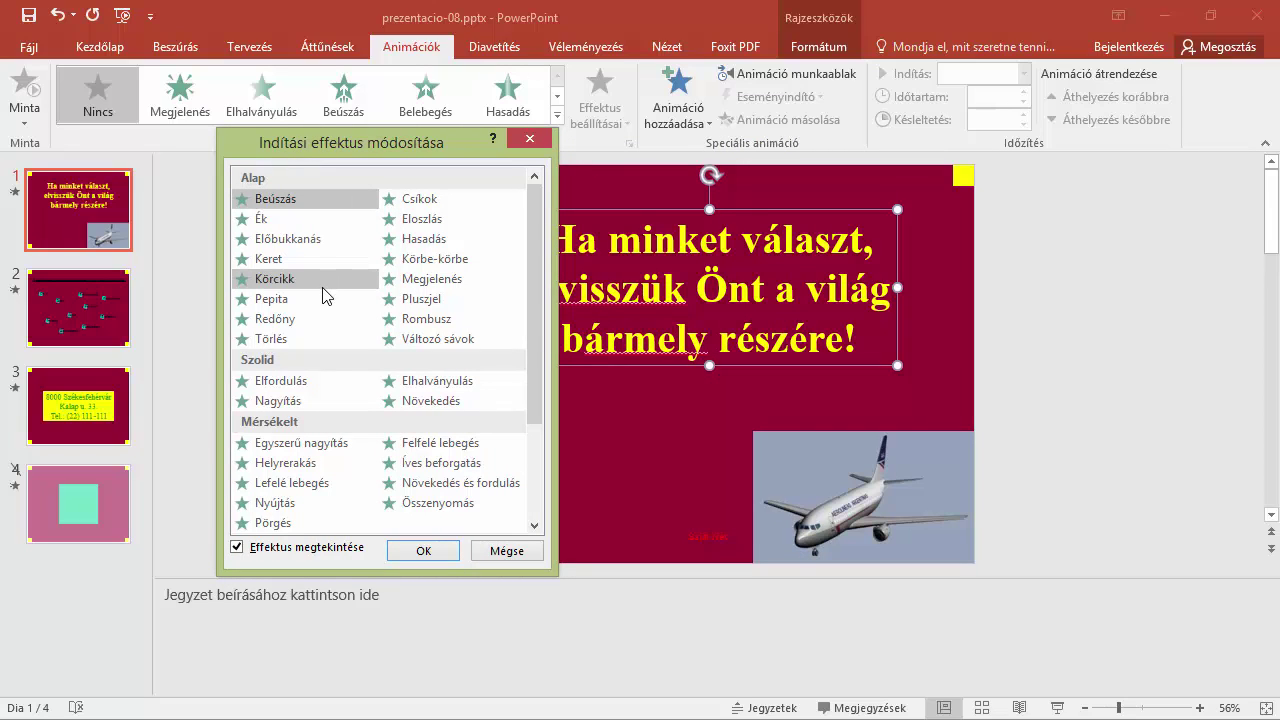
{"action": "scroll", "coordinate": [322, 288], "scroll_direction": "down", "scroll_amount": 2}
{"action": "scroll", "coordinate": [322, 287], "scroll_direction": "down", "scroll_amount": 1}
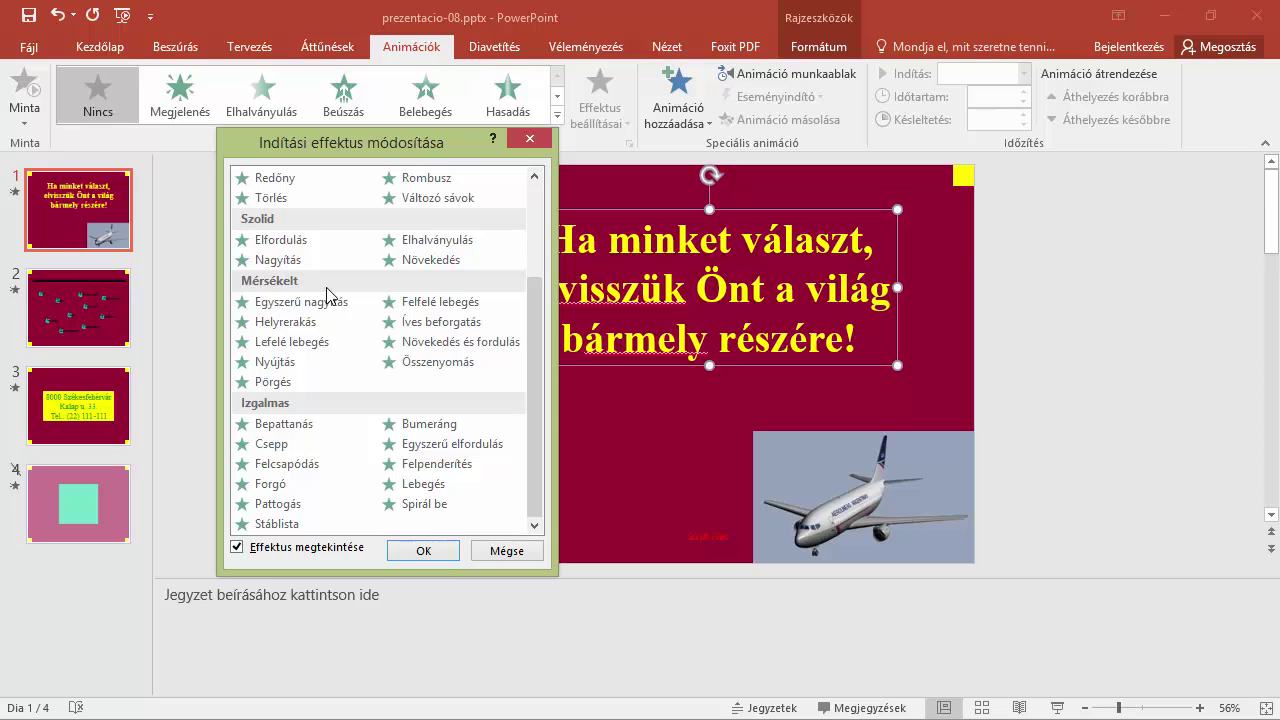
{"action": "scroll", "coordinate": [328, 298], "scroll_direction": "up", "scroll_amount": 3}
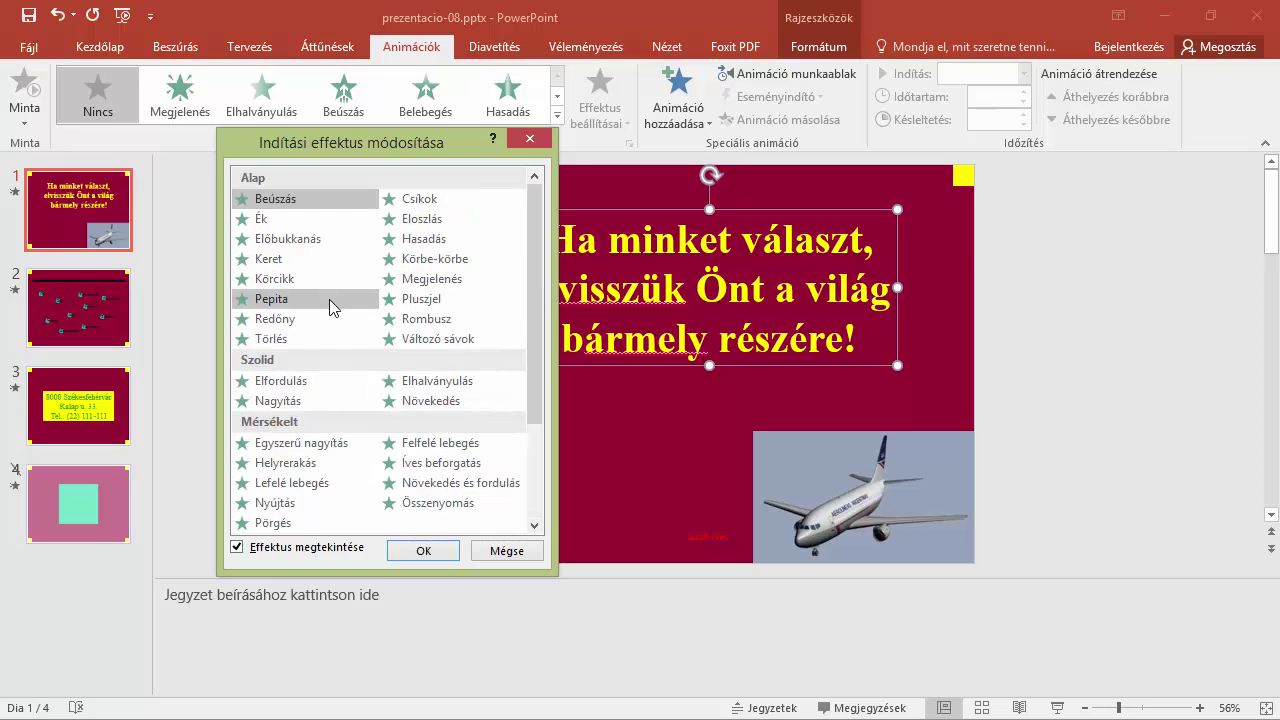
{"action": "scroll", "coordinate": [330, 477], "scroll_direction": "down", "scroll_amount": 3}
{"action": "scroll", "coordinate": [330, 477], "scroll_direction": "up", "scroll_amount": 3}
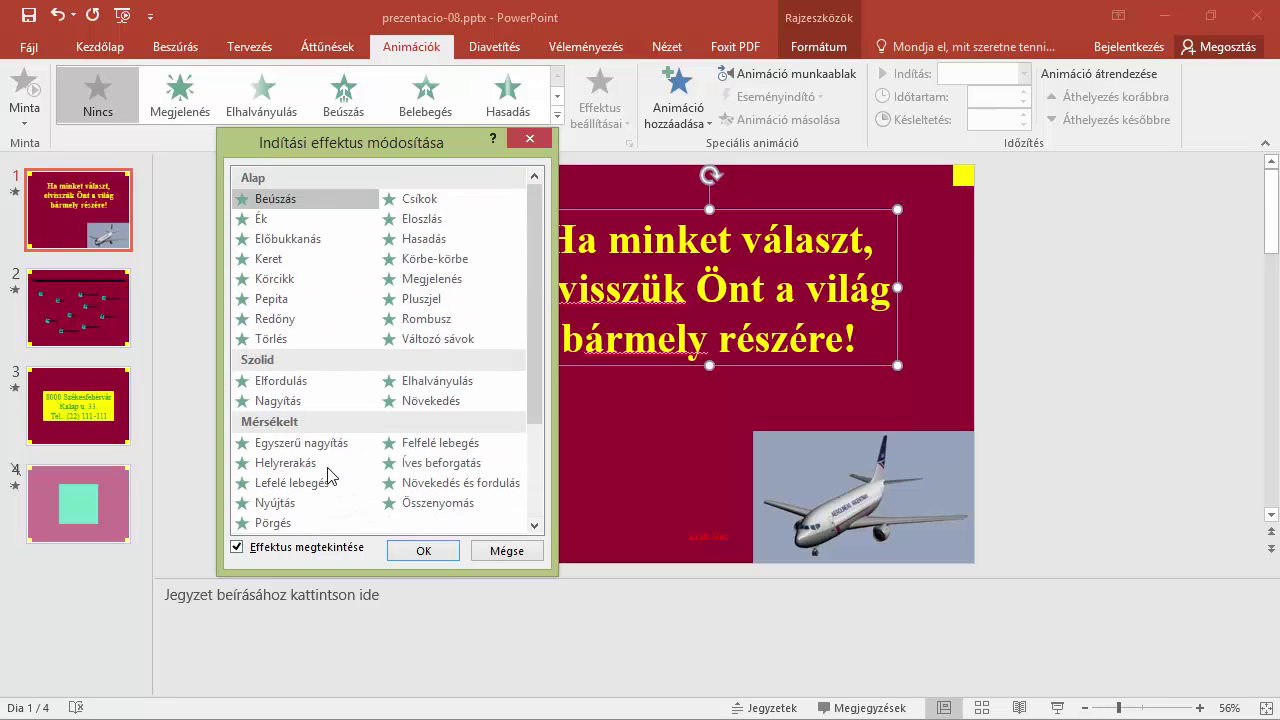
{"action": "left_click", "coordinate": [309, 327]}
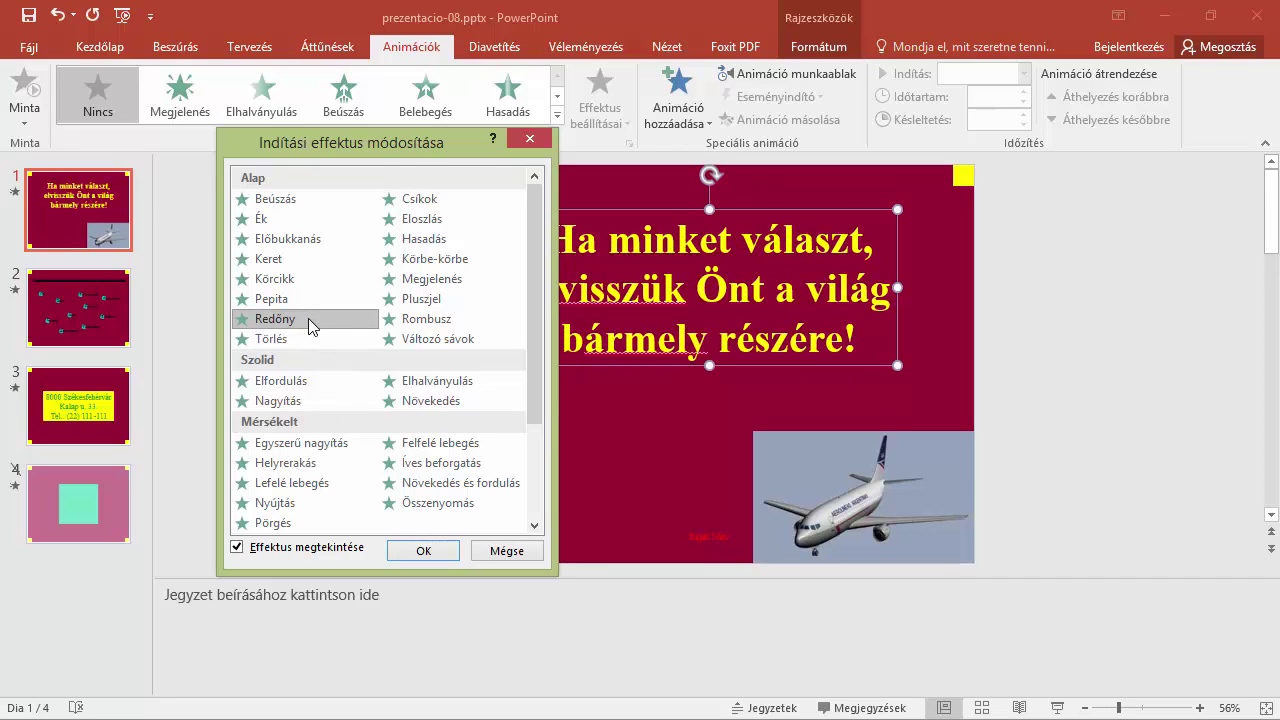
{"action": "left_click", "coordinate": [422, 552]}
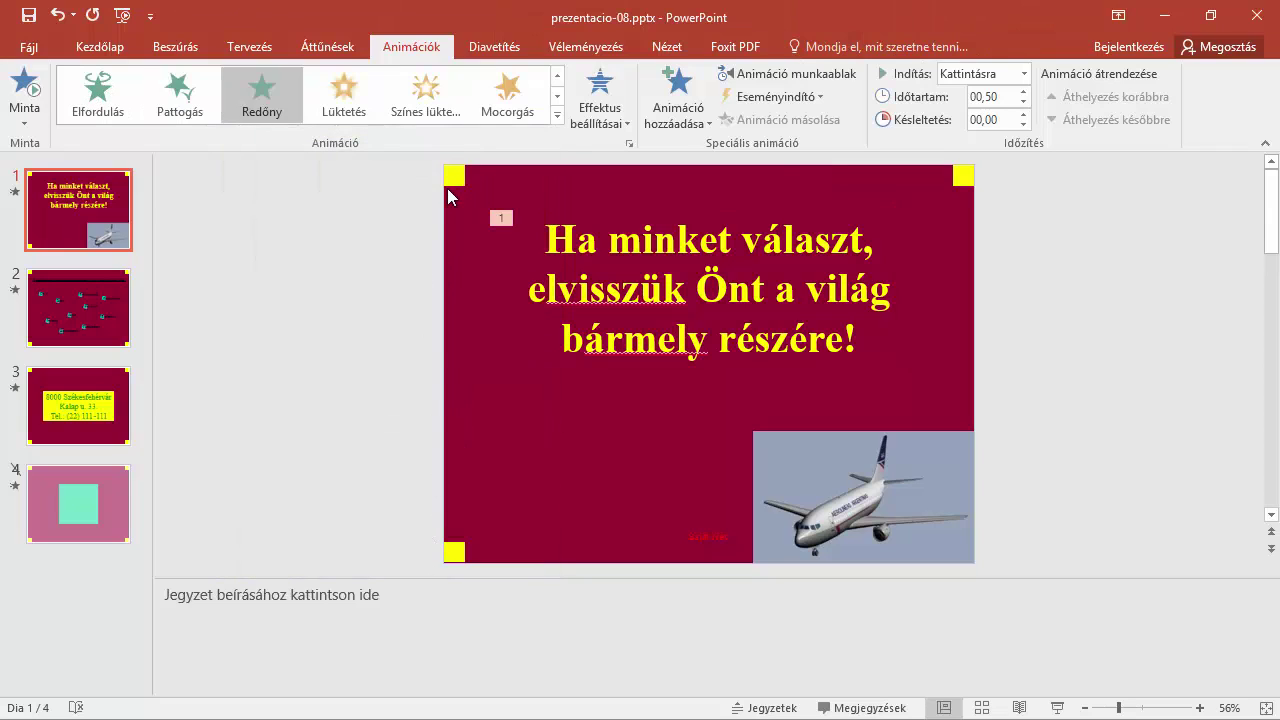
Set the title's Redőny animation to animate text Szavanként (word by word) and preview it
{"action": "left_click", "coordinate": [779, 75]}
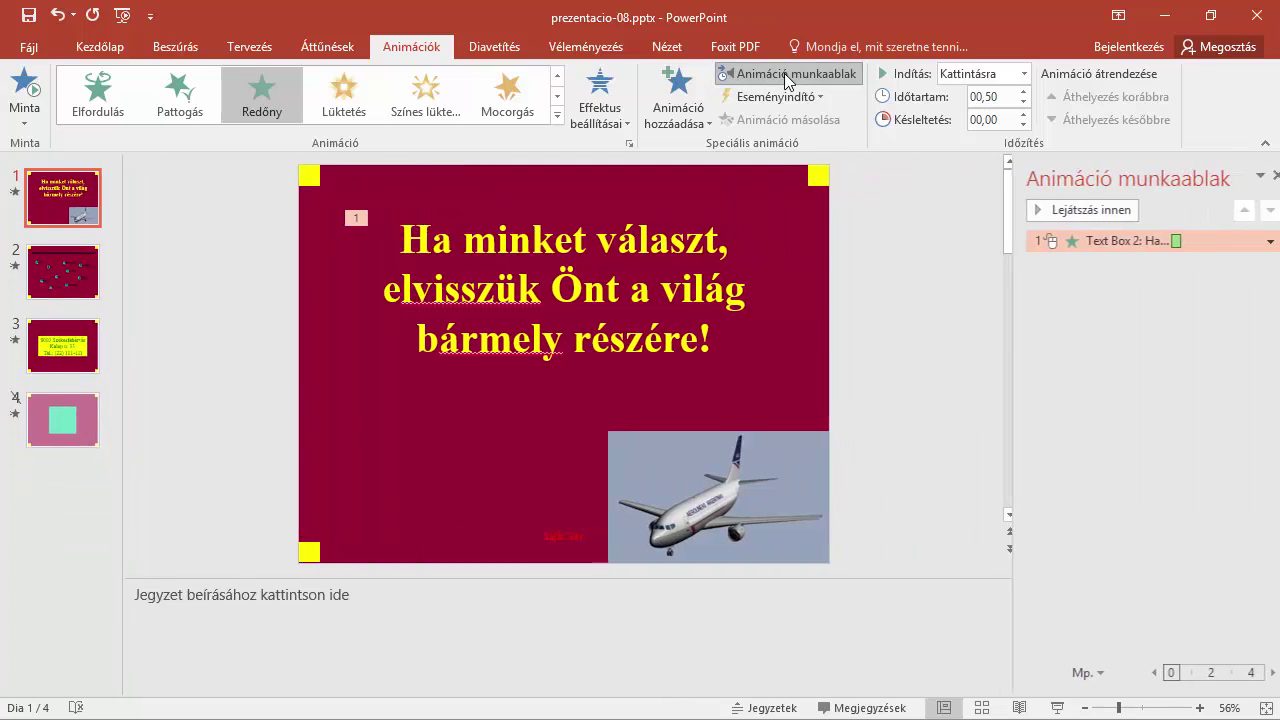
{"action": "left_click", "coordinate": [1254, 241]}
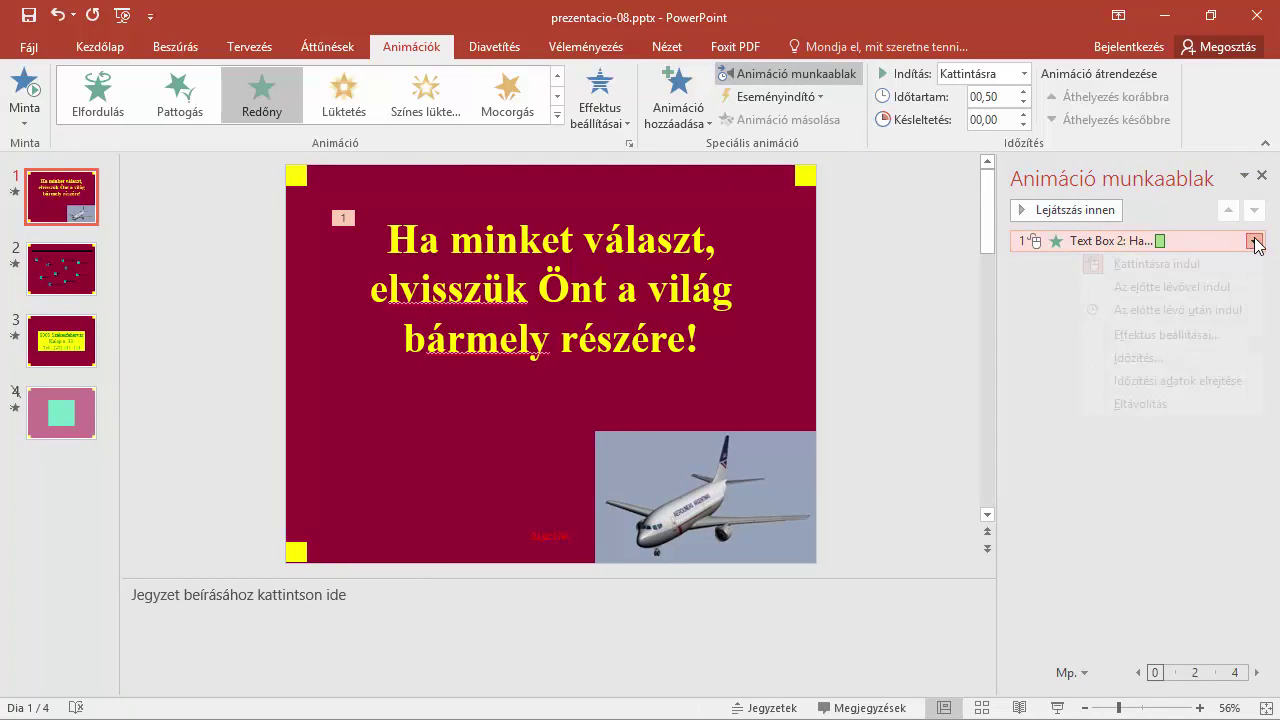
{"action": "left_click", "coordinate": [1222, 336]}
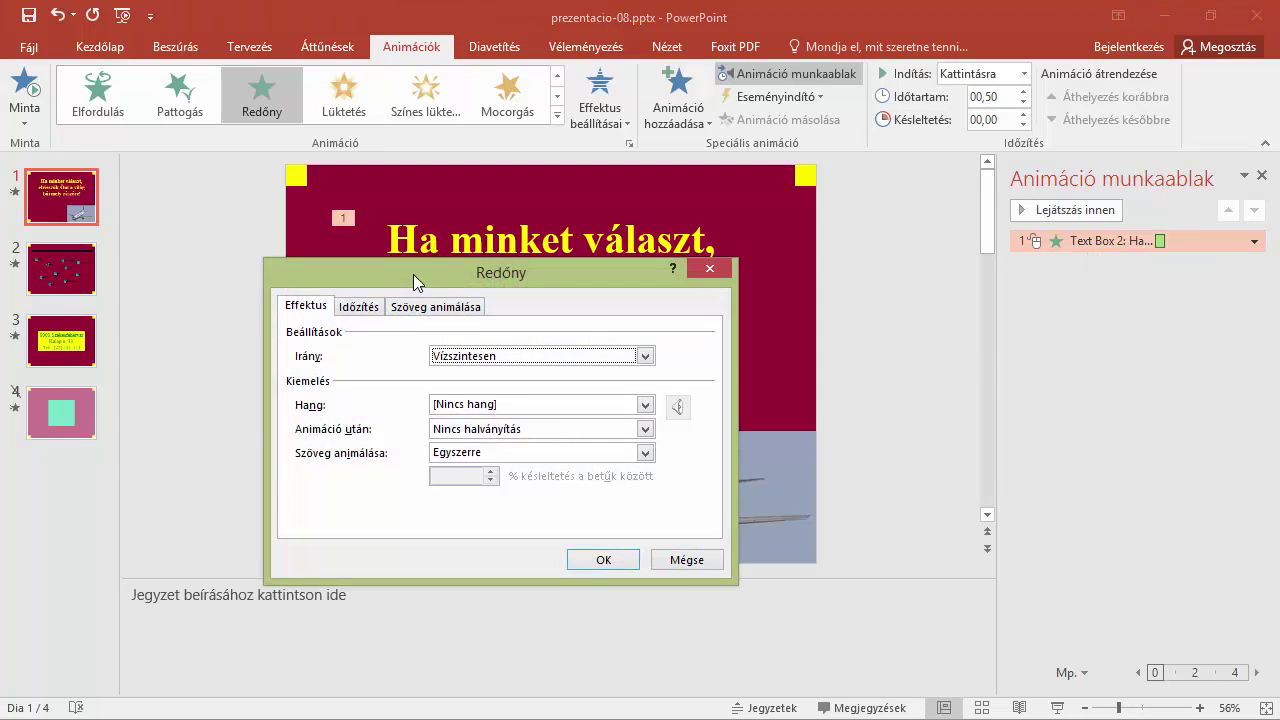
{"action": "left_click_drag", "start_coordinate": [413, 274], "coordinate": [441, 184]}
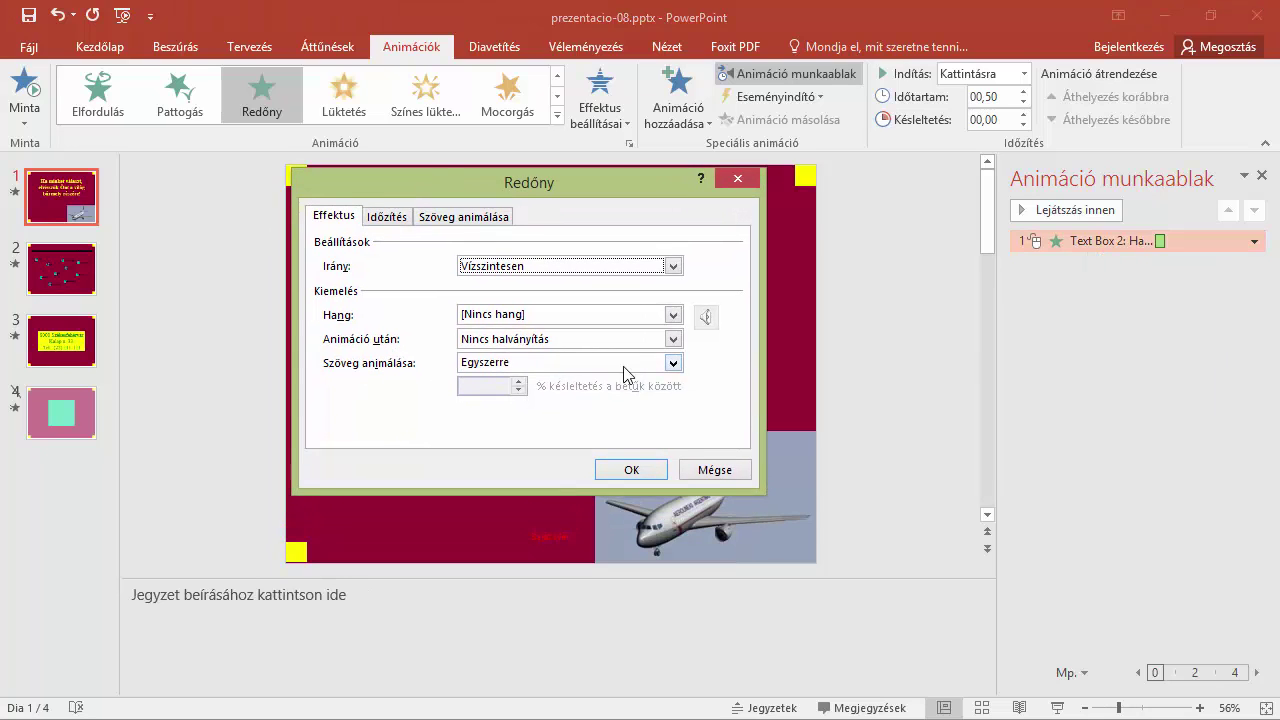
{"action": "left_click", "coordinate": [673, 363]}
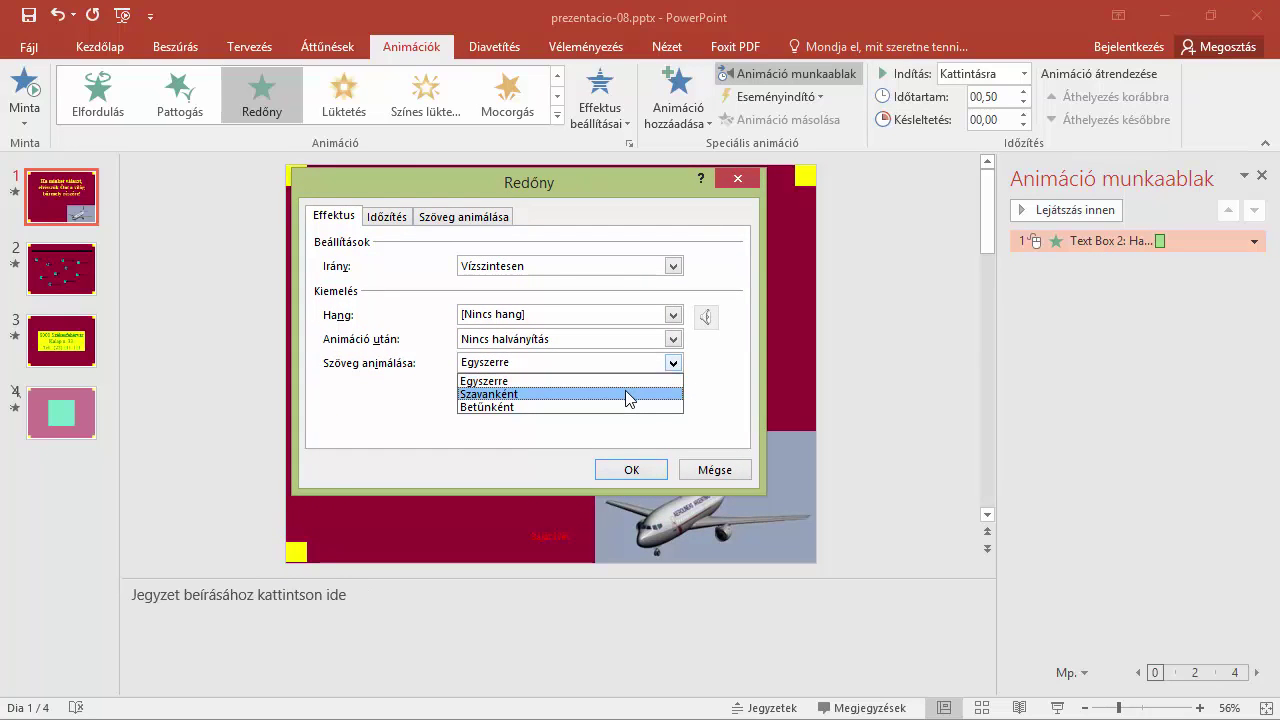
{"action": "left_click", "coordinate": [627, 394]}
{"action": "left_click", "coordinate": [645, 466]}
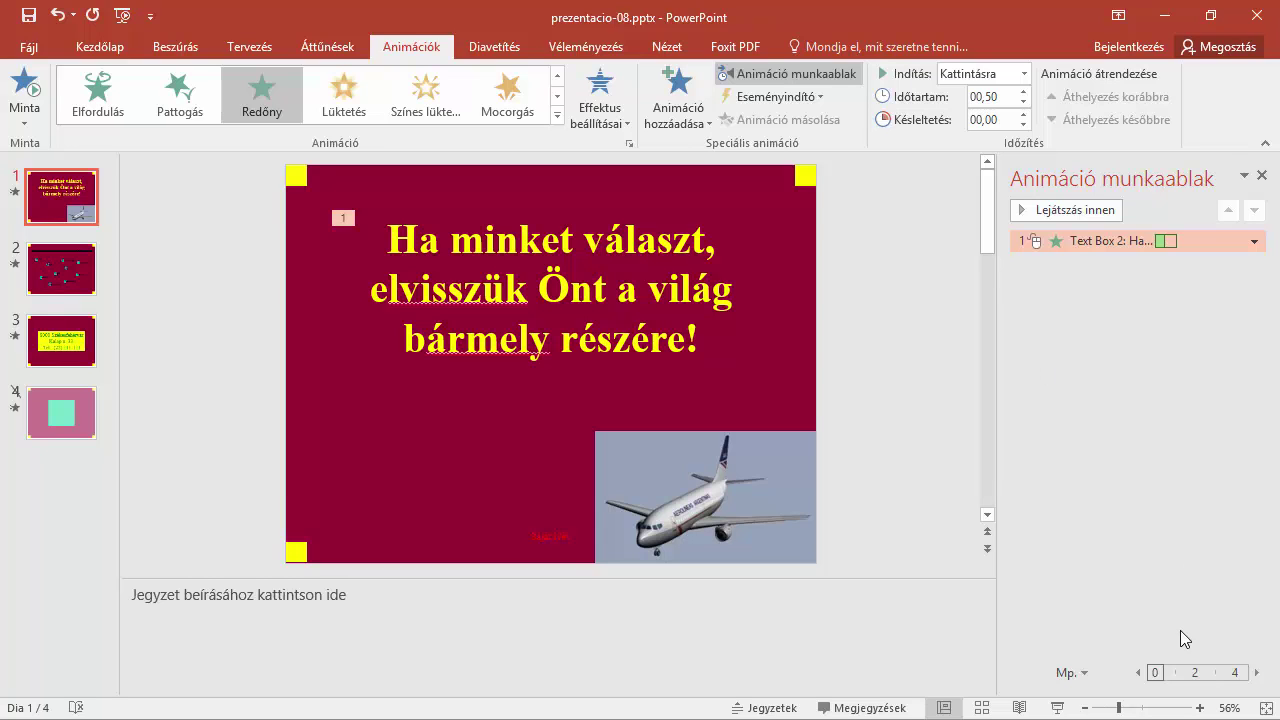
{"action": "left_click", "coordinate": [1056, 209]}
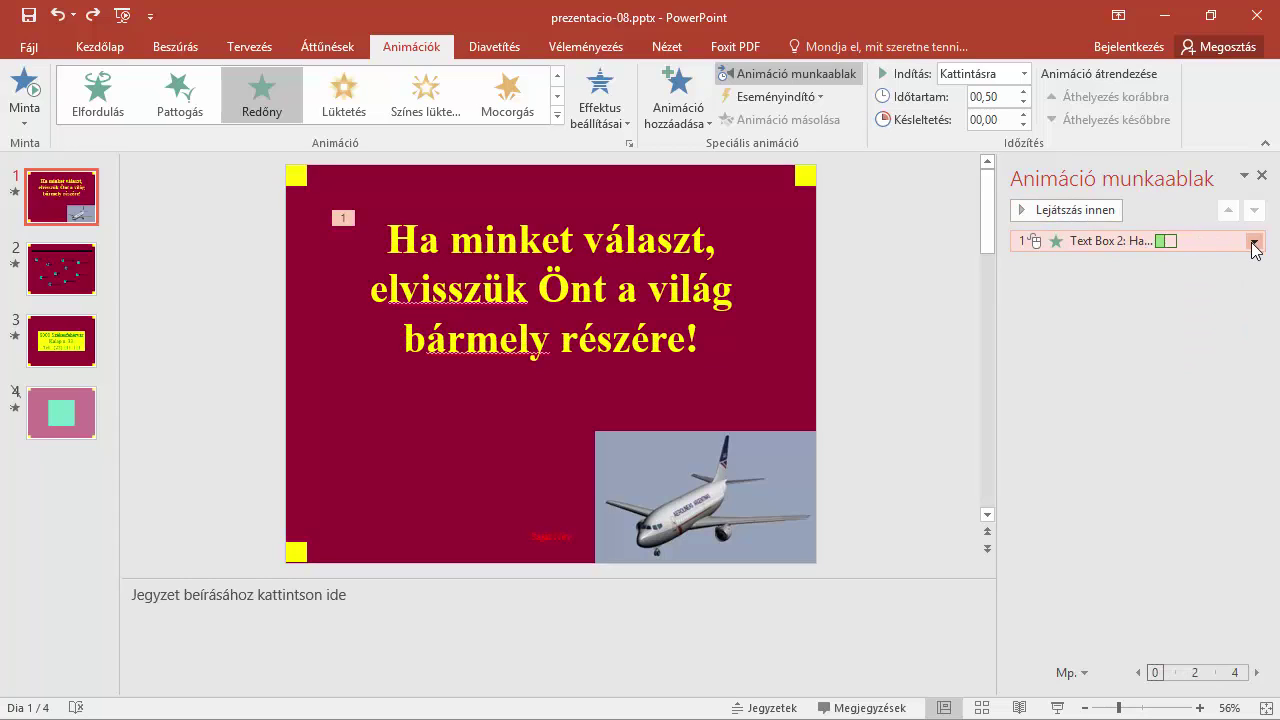
Raise the delay between words to 30% and close the animation pane
{"action": "left_click", "coordinate": [1254, 244]}
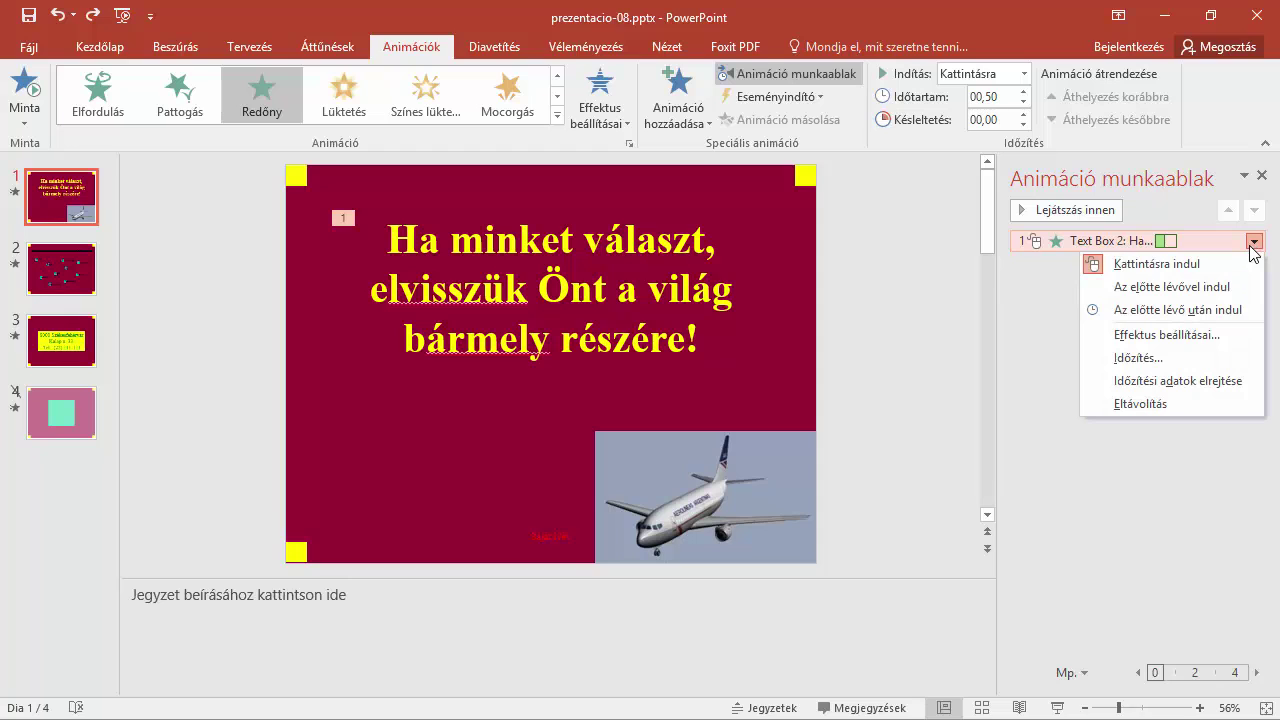
{"action": "left_click", "coordinate": [1197, 339]}
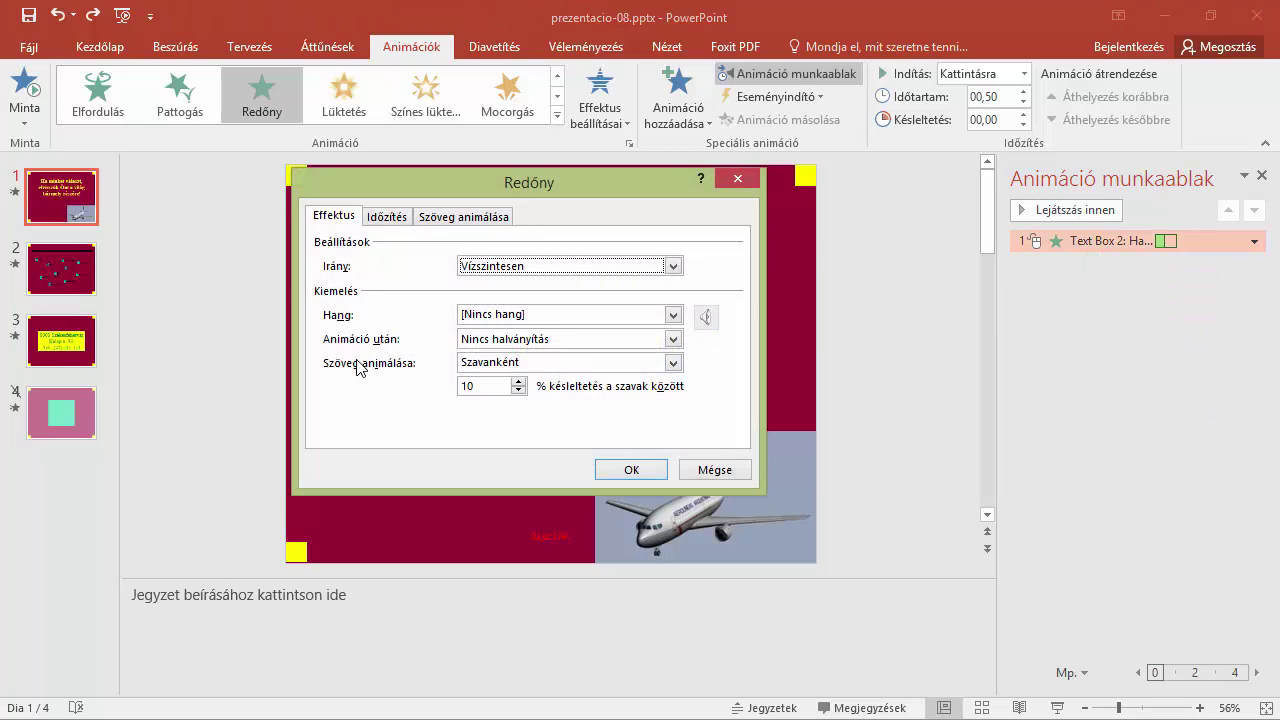
{"action": "left_click", "coordinate": [518, 381]}
{"action": "left_click", "coordinate": [518, 381]}
{"action": "left_click", "coordinate": [518, 381]}
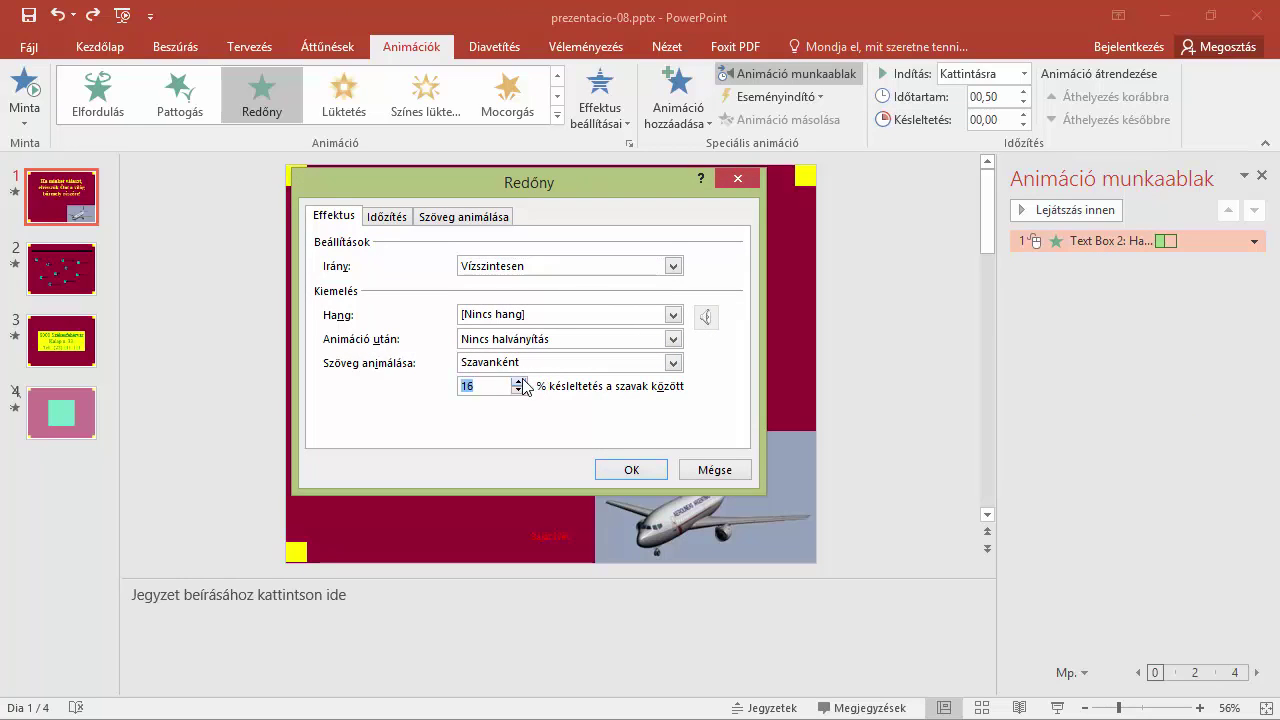
{"action": "left_click", "coordinate": [521, 381]}
{"action": "left_click", "coordinate": [519, 381]}
{"action": "left_click", "coordinate": [641, 470]}
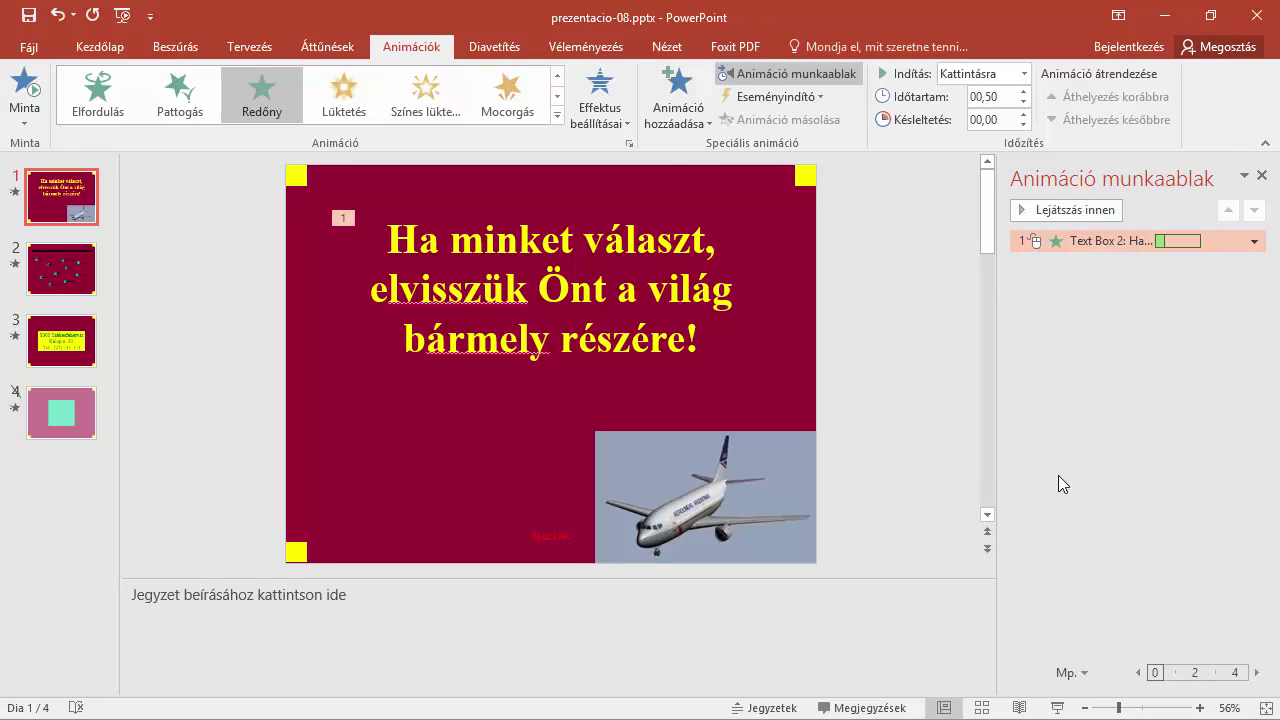
{"action": "left_click", "coordinate": [1264, 178]}
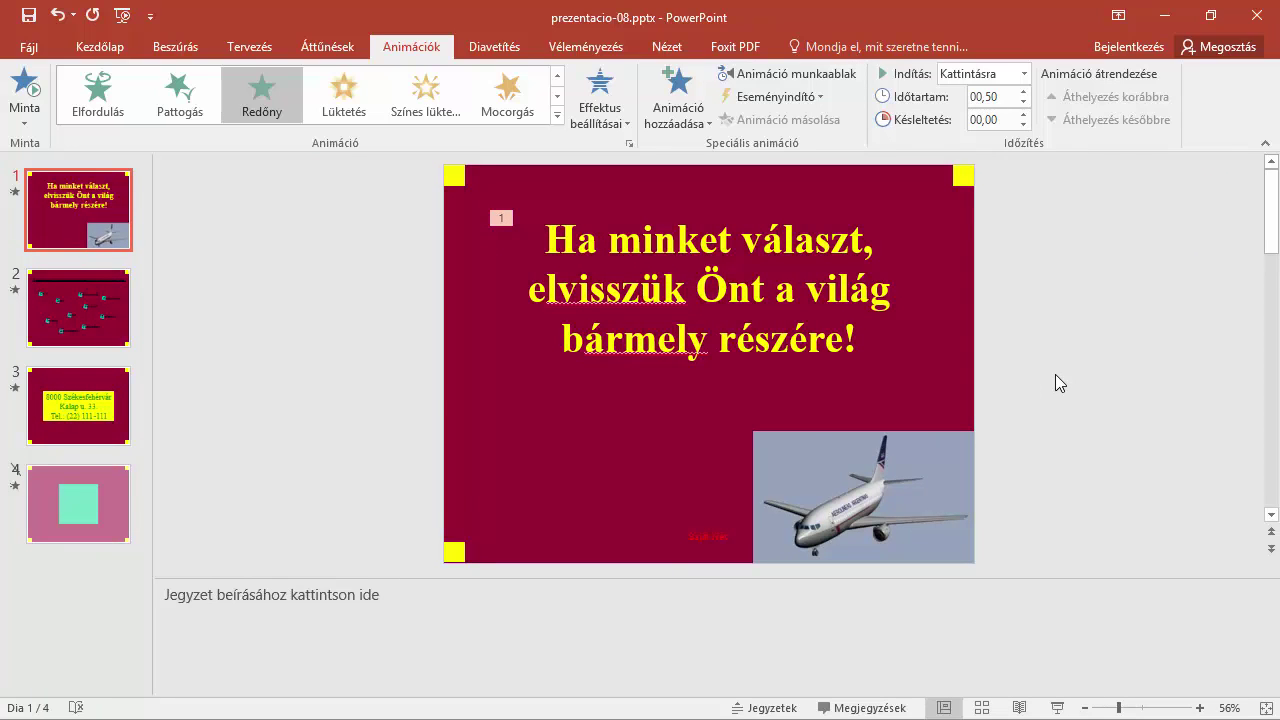
Save the presentation as prezentacio-08_megoldás.pptx in the munkafájlok-8 folder
{"action": "left_click", "coordinate": [29, 47]}
{"action": "left_click", "coordinate": [68, 260]}
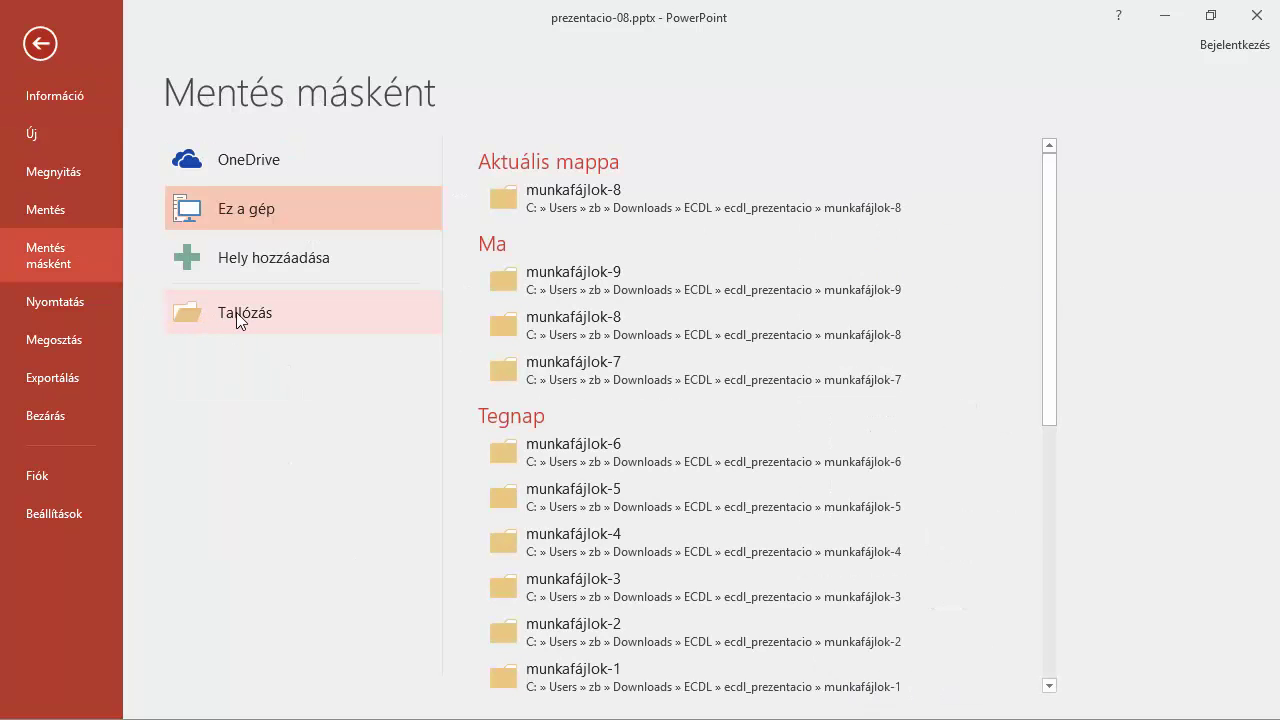
{"action": "left_click", "coordinate": [238, 318]}
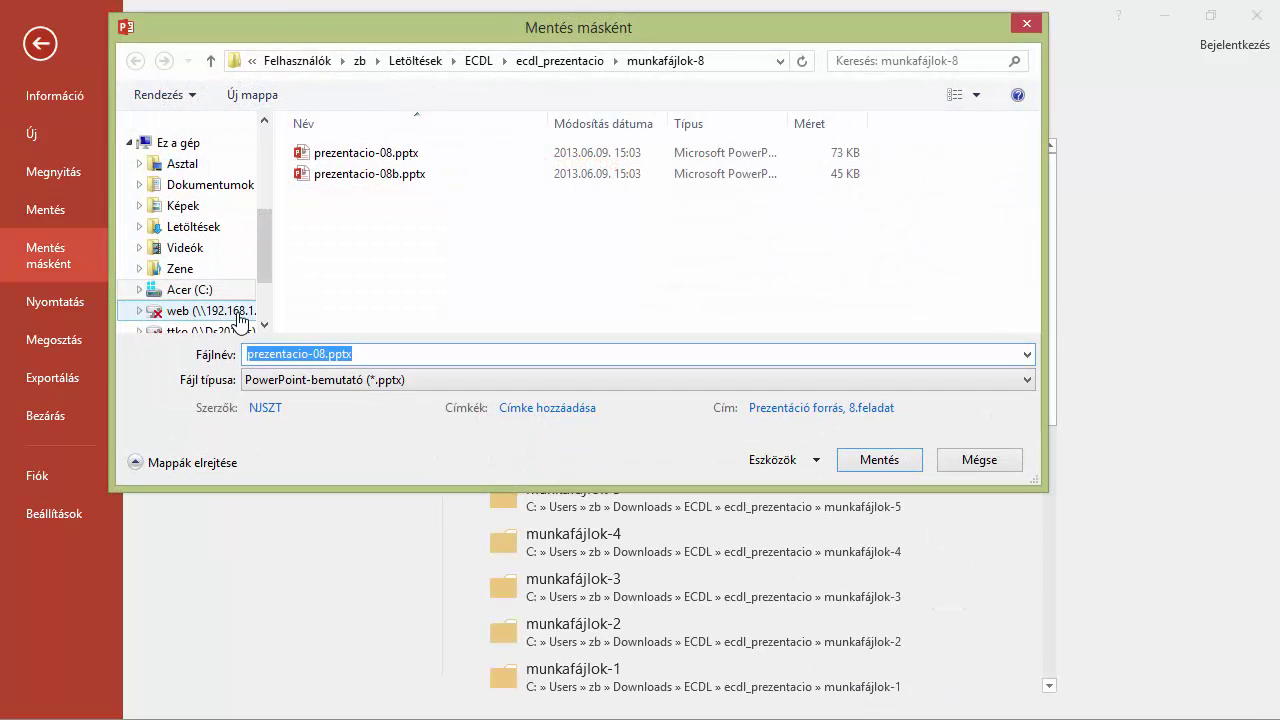
{"action": "left_click", "coordinate": [328, 353]}
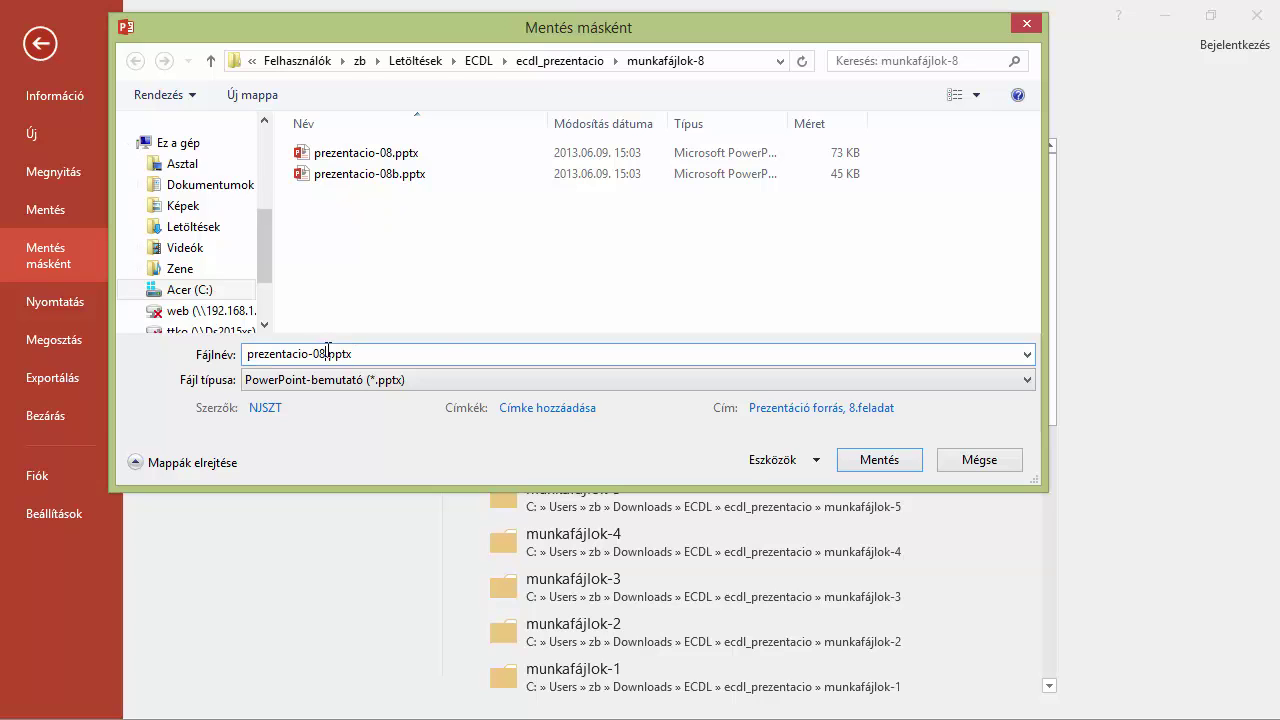
{"action": "type", "text": "_"}
{"action": "type", "text": "megoldás"}
{"action": "key", "text": "Return"}
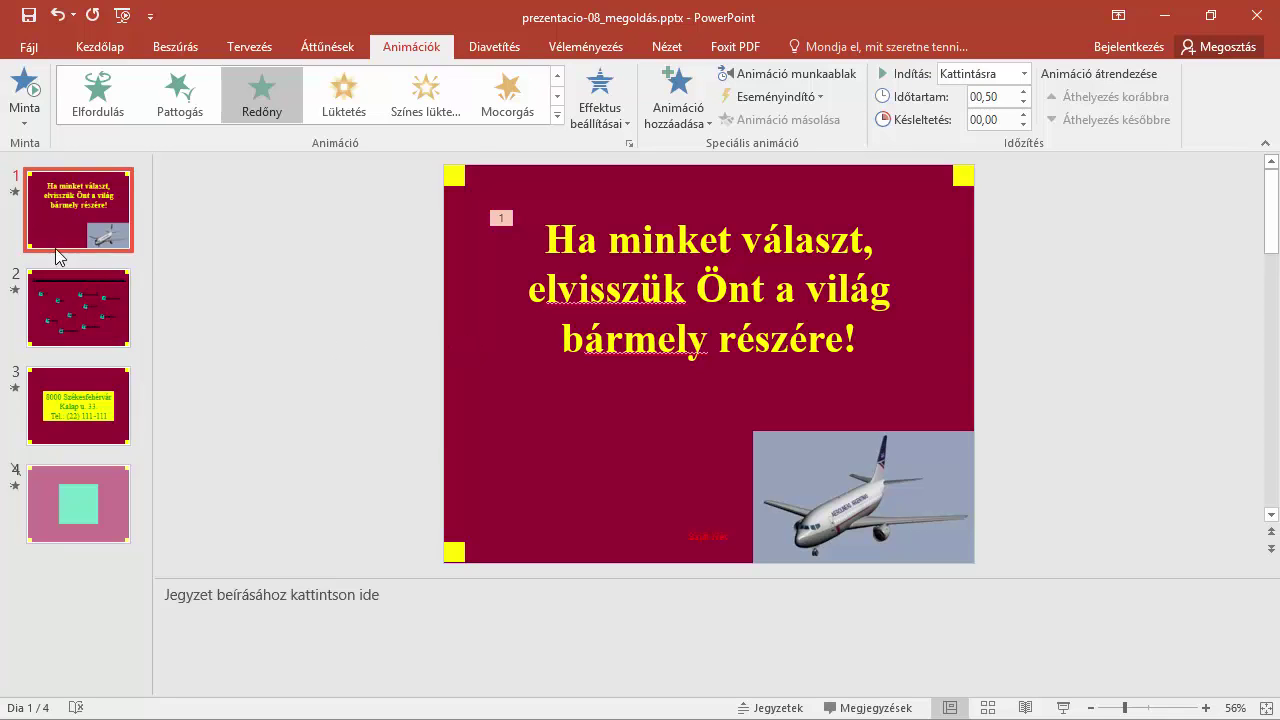
Save only the current slide as JPEG image prezentacio-08_megoldás.jpg
{"action": "left_click", "coordinate": [36, 50]}
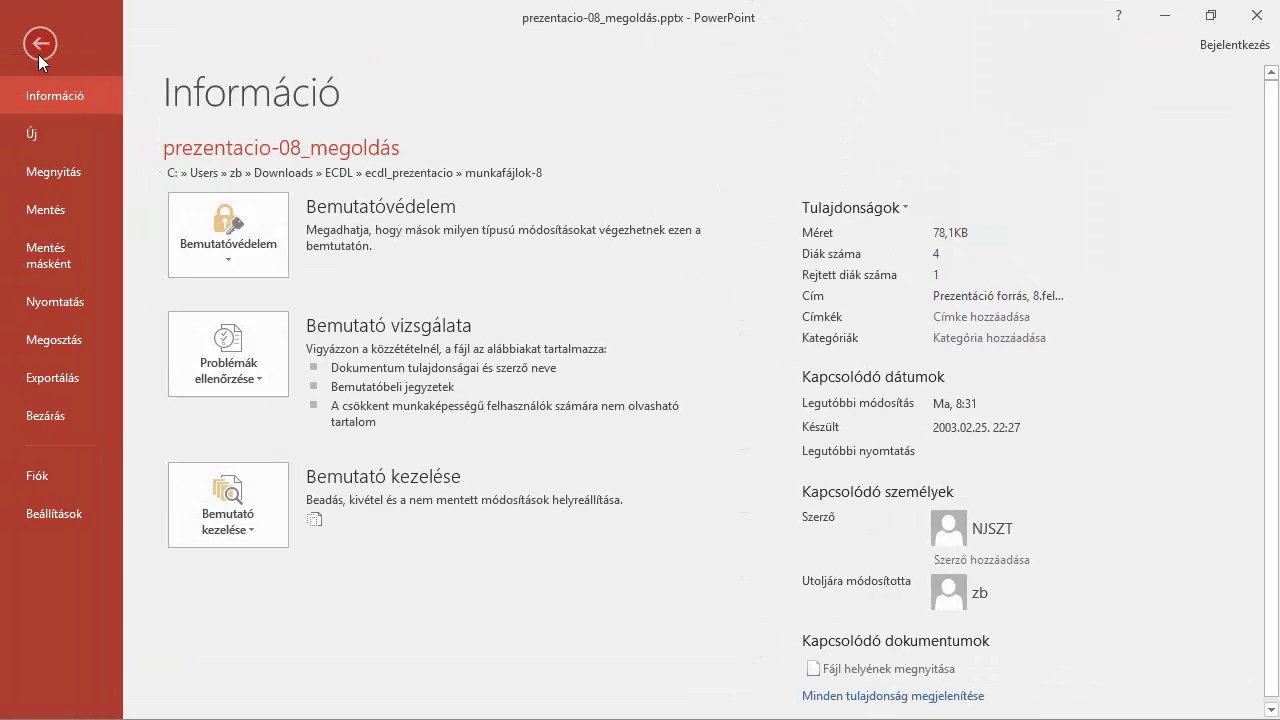
{"action": "left_click", "coordinate": [75, 251]}
{"action": "left_click", "coordinate": [220, 310]}
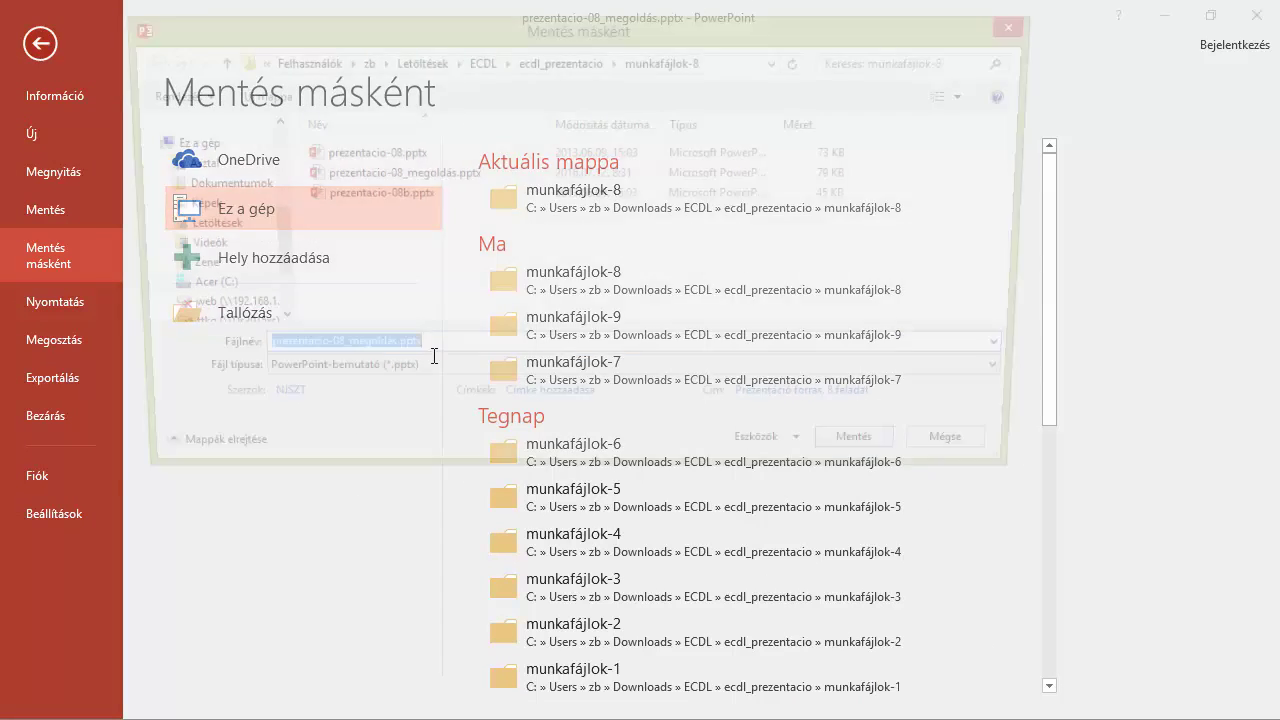
{"action": "left_click", "coordinate": [426, 380]}
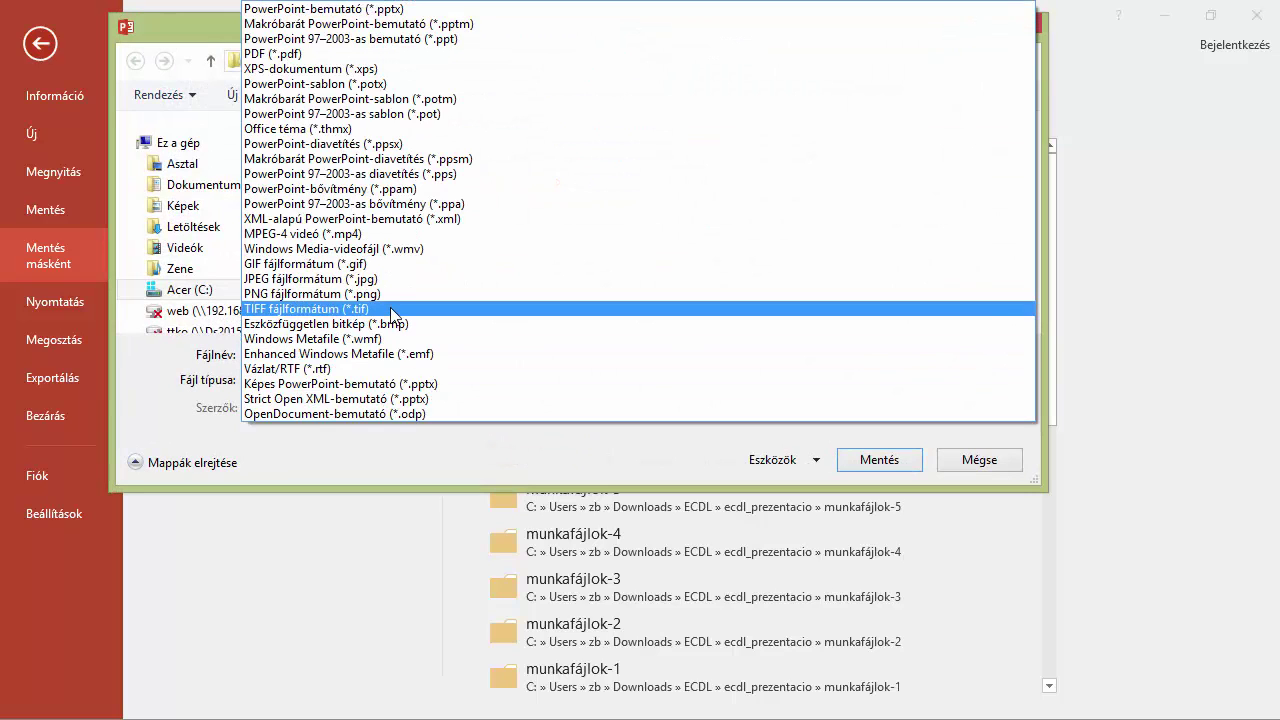
{"action": "left_click", "coordinate": [361, 279]}
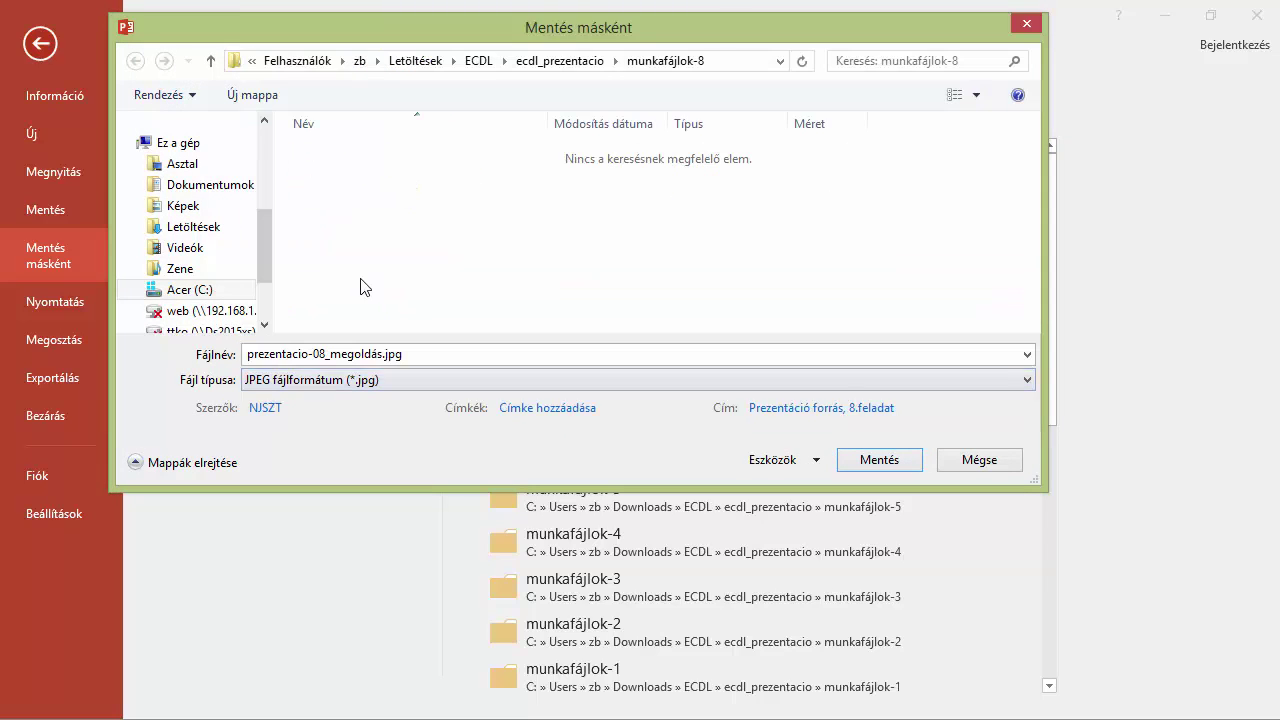
{"action": "left_click", "coordinate": [877, 461]}
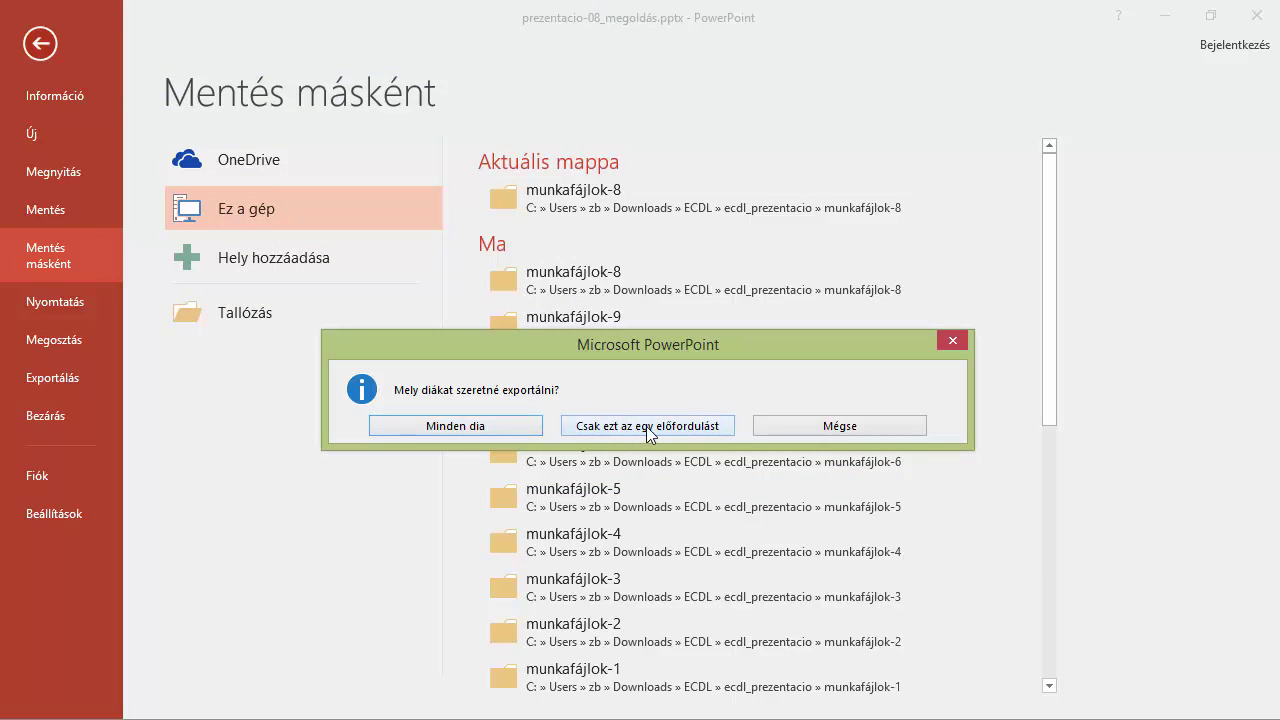
{"action": "left_click", "coordinate": [648, 428]}
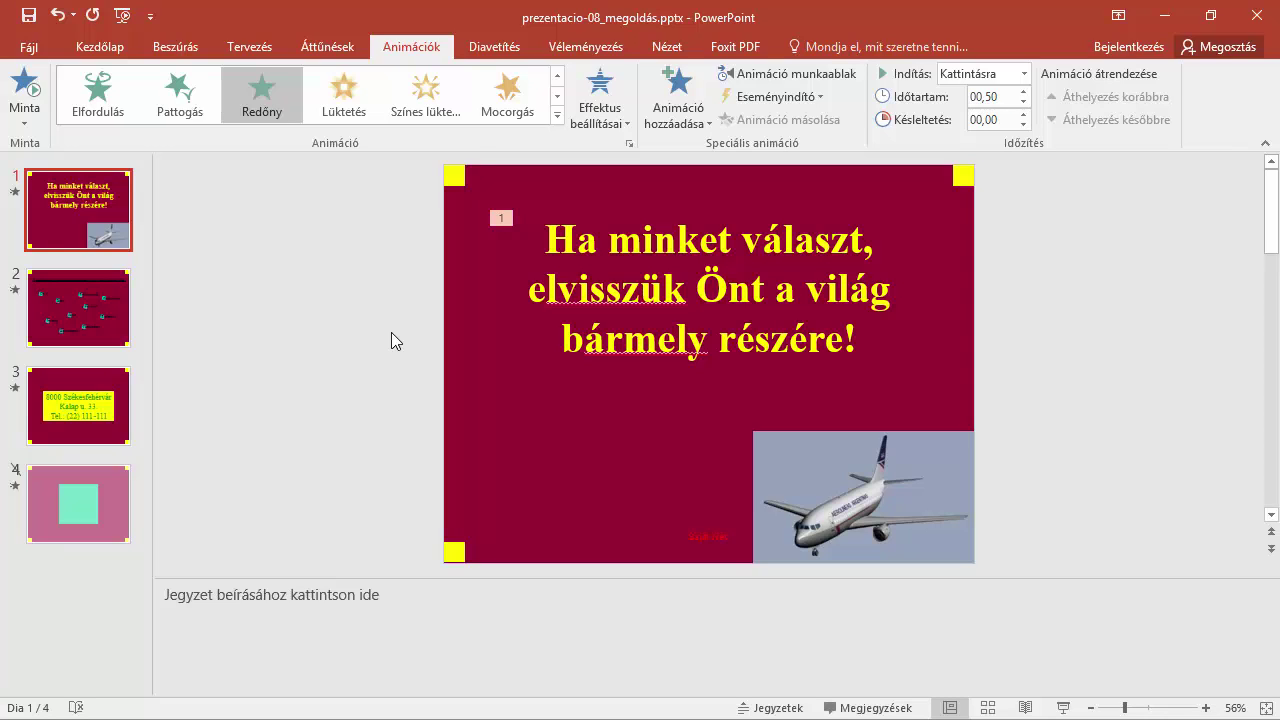
In Print, limit the slide range to 1-2 and check the preview pages
{"action": "left_click", "coordinate": [28, 47]}
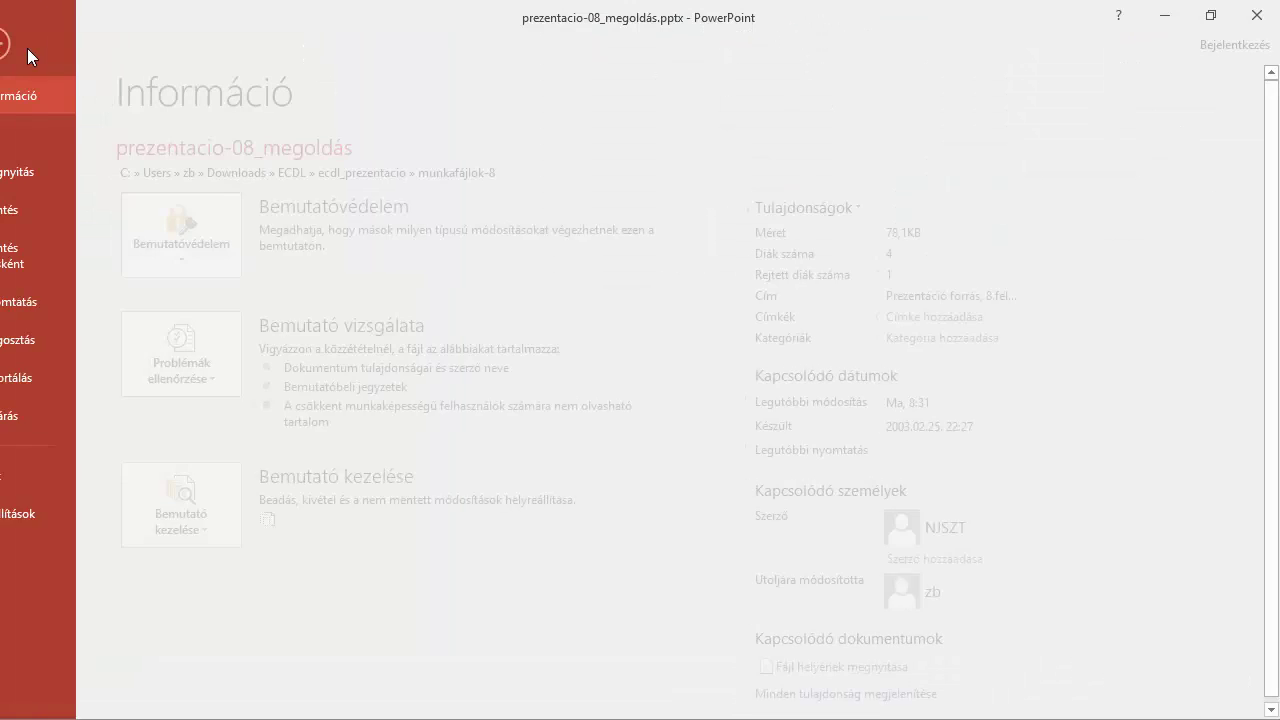
{"action": "left_click", "coordinate": [71, 306]}
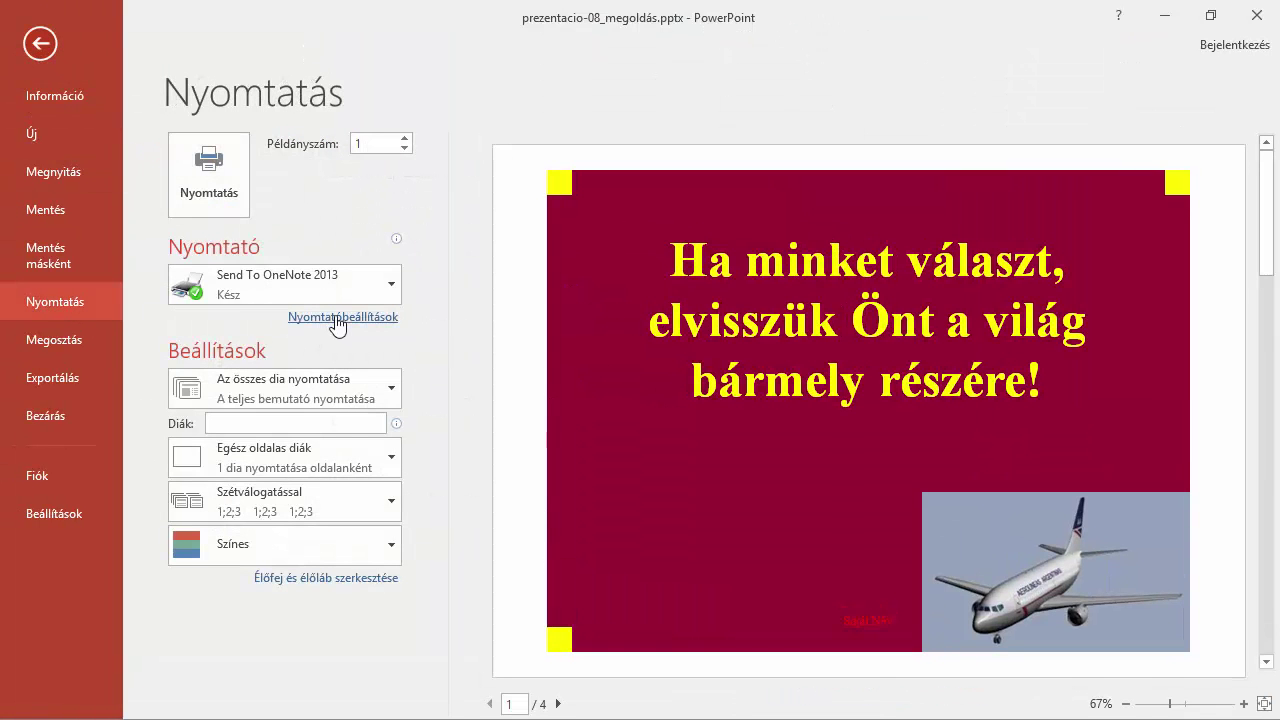
{"action": "left_click", "coordinate": [340, 420]}
{"action": "type", "text": "1-2"}
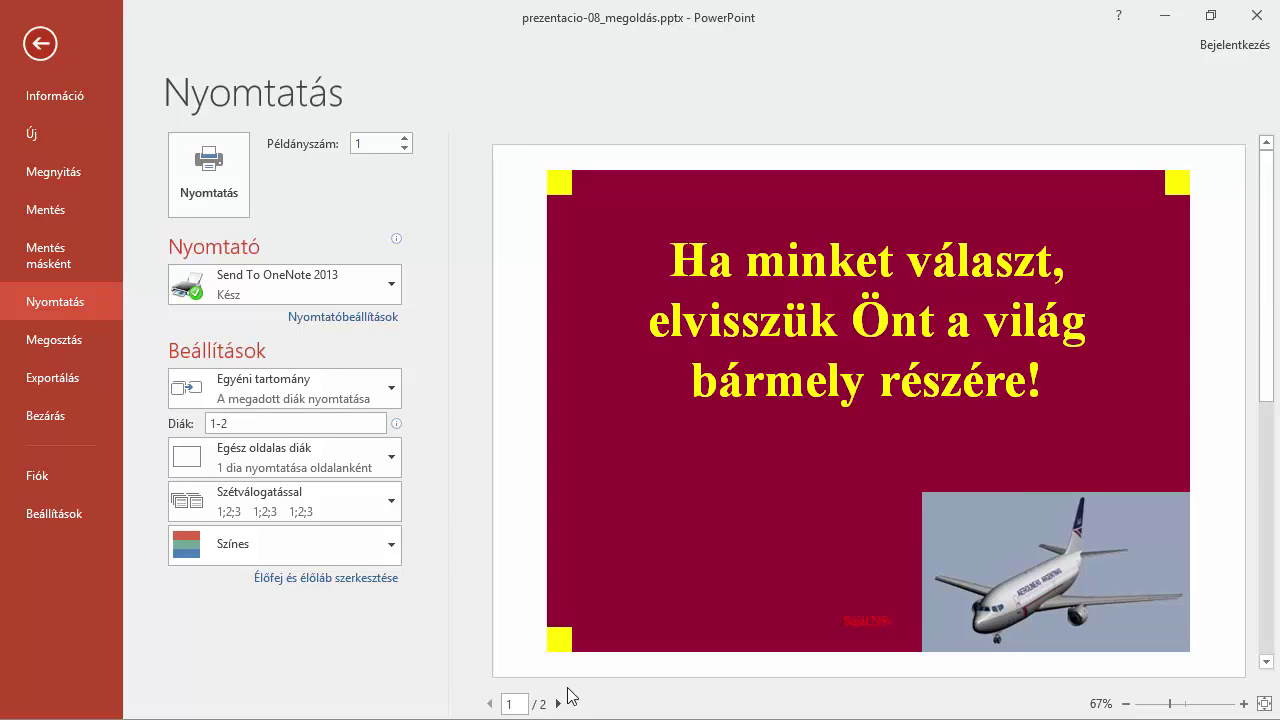
{"action": "left_click", "coordinate": [558, 703]}
{"action": "left_click", "coordinate": [489, 704]}
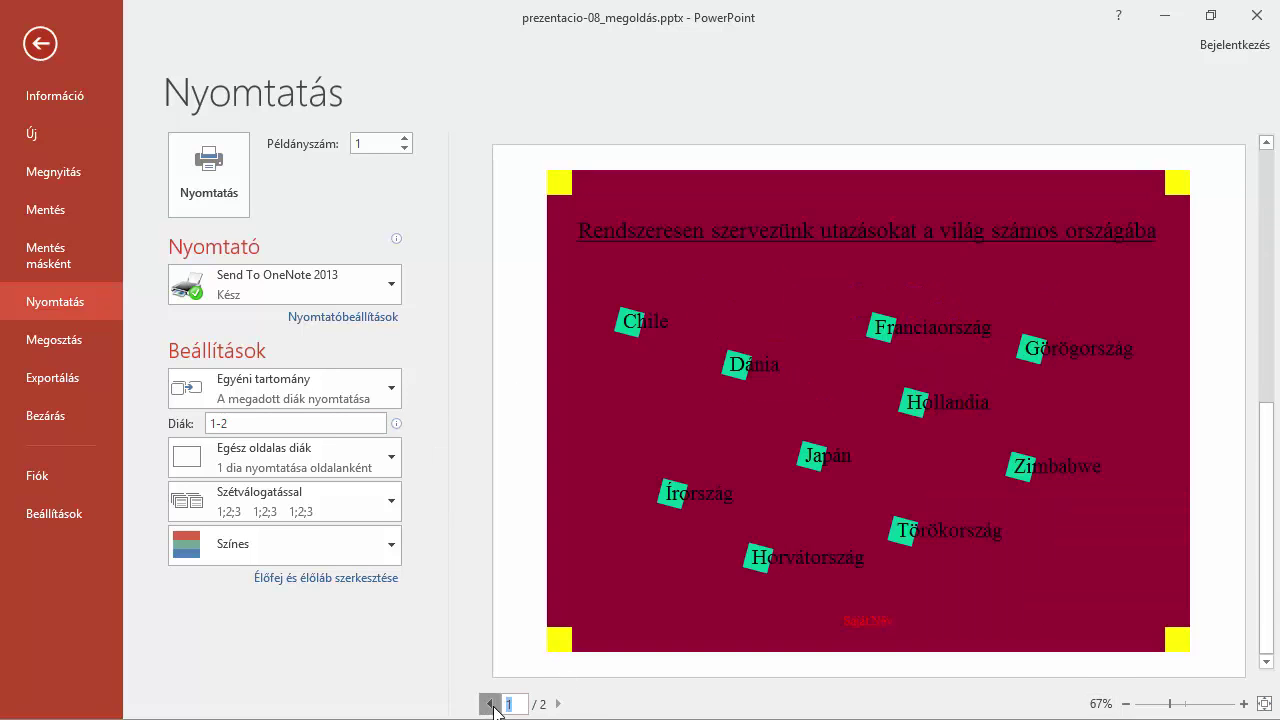
Choose the '2 dia' handout layout and 'Csak fekete-fehér' colour
{"action": "left_click", "coordinate": [329, 456]}
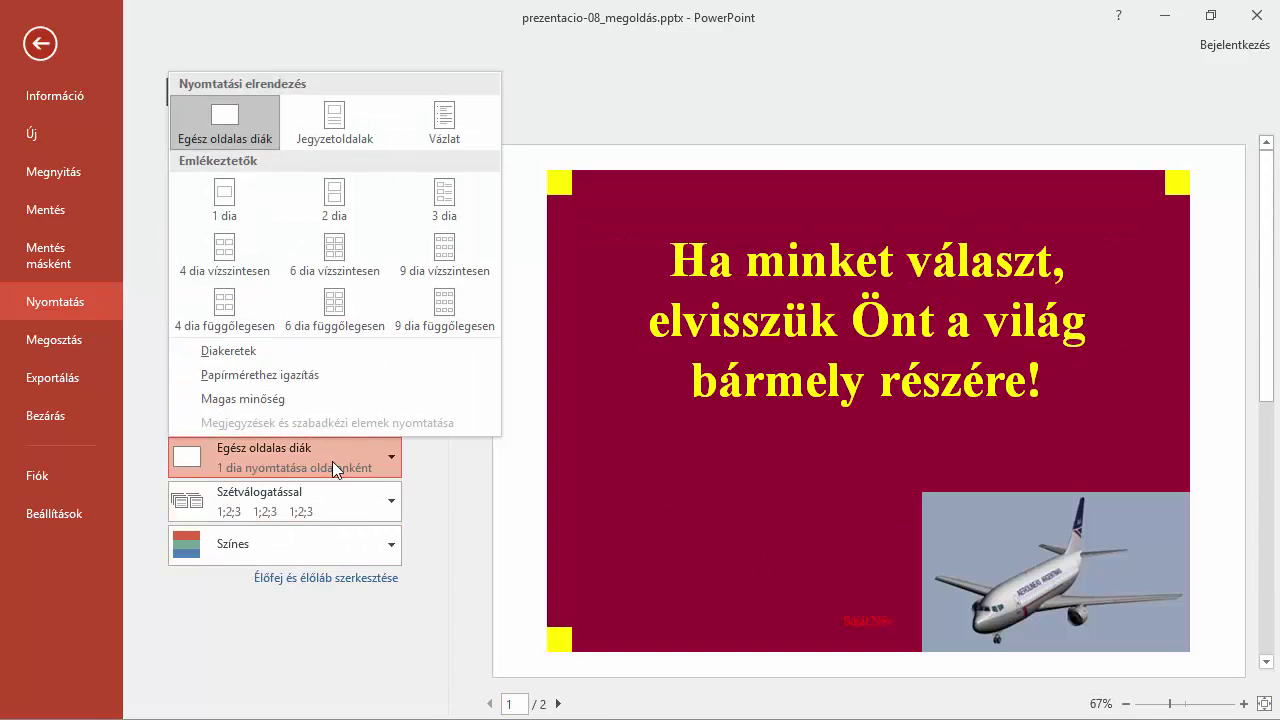
{"action": "left_click", "coordinate": [337, 195]}
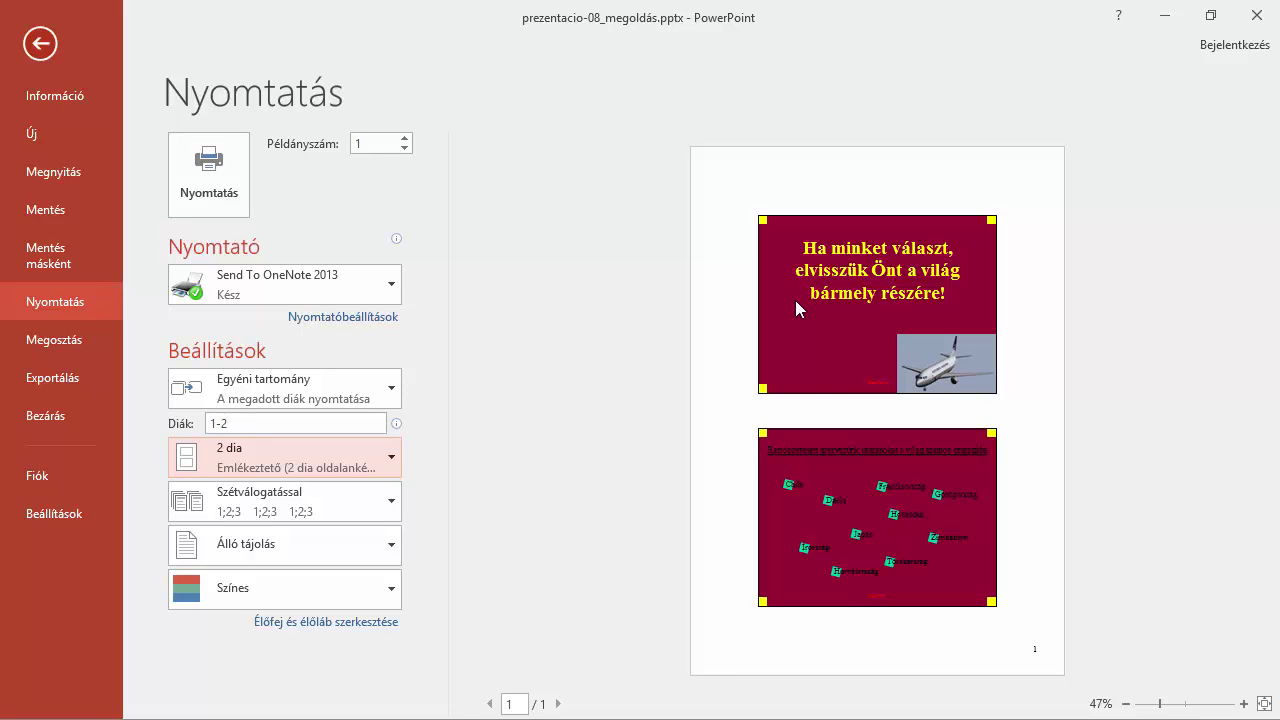
{"action": "left_click", "coordinate": [378, 595]}
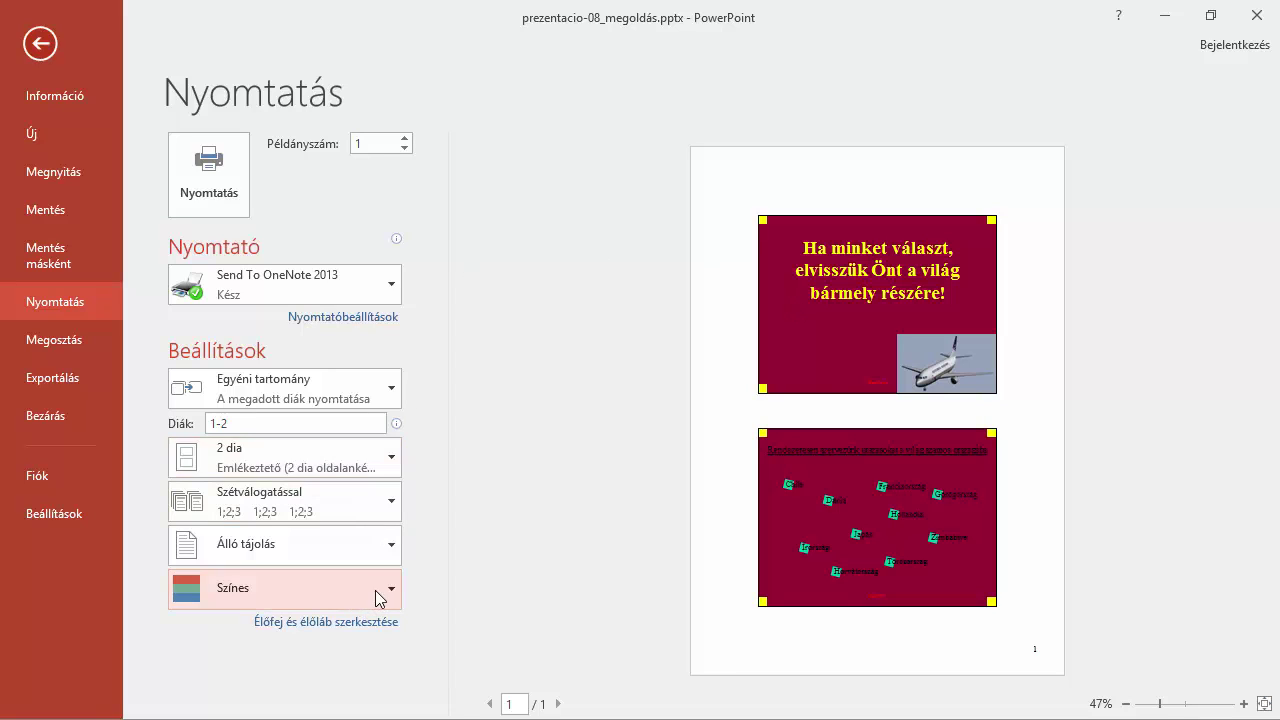
{"action": "left_click", "coordinate": [335, 553]}
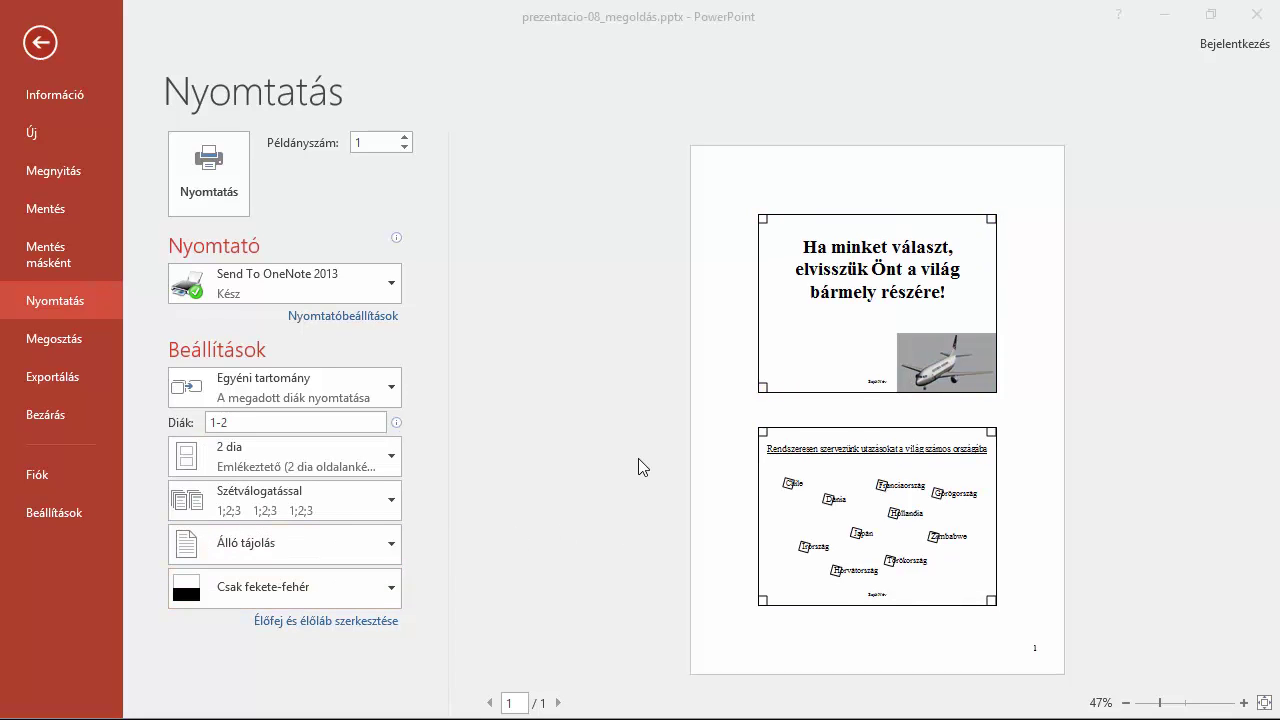
Print the slides 1-2 handout to the Foxit PhantomPDF Printer
{"action": "left_click", "coordinate": [392, 286]}
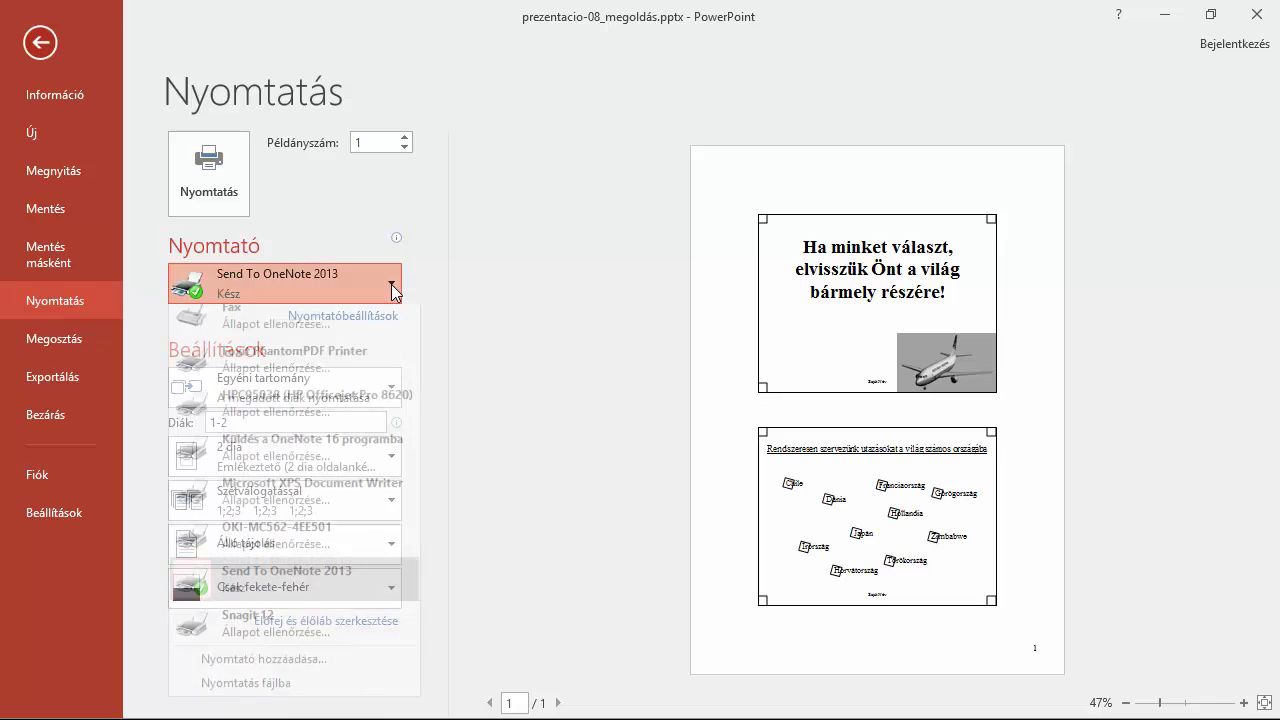
{"action": "left_click", "coordinate": [347, 370]}
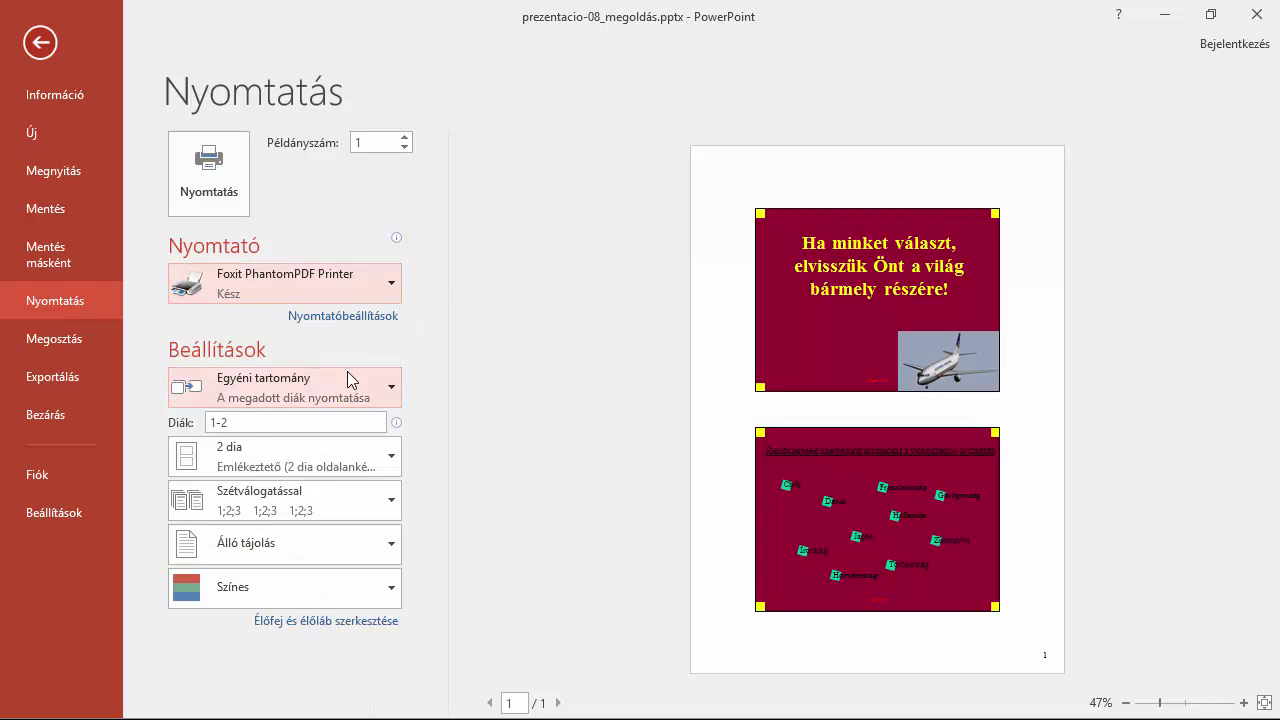
{"action": "left_click", "coordinate": [210, 190]}
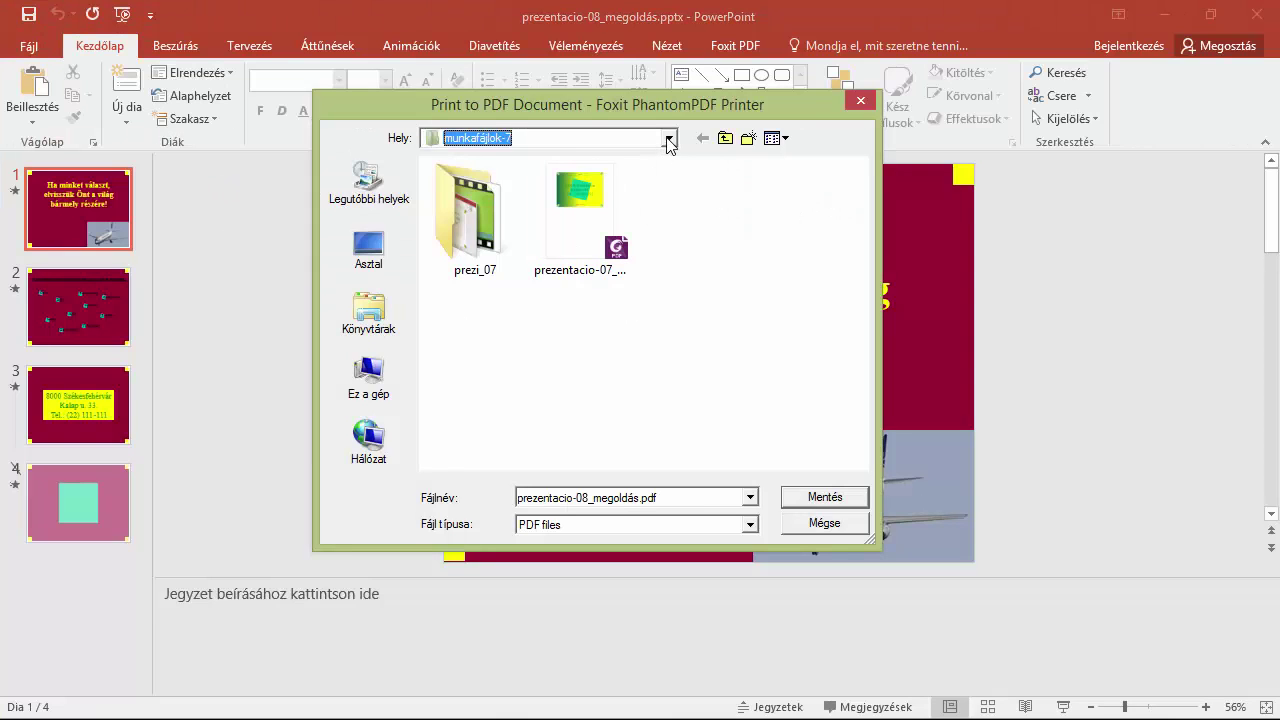
Save the PDF as prezentacio-08_megoldás.pdf in the munkafájlok-8 folder under ecdl_prezentacio
{"action": "left_click", "coordinate": [669, 138]}
{"action": "left_click", "coordinate": [515, 368]}
{"action": "left_click", "coordinate": [508, 343]}
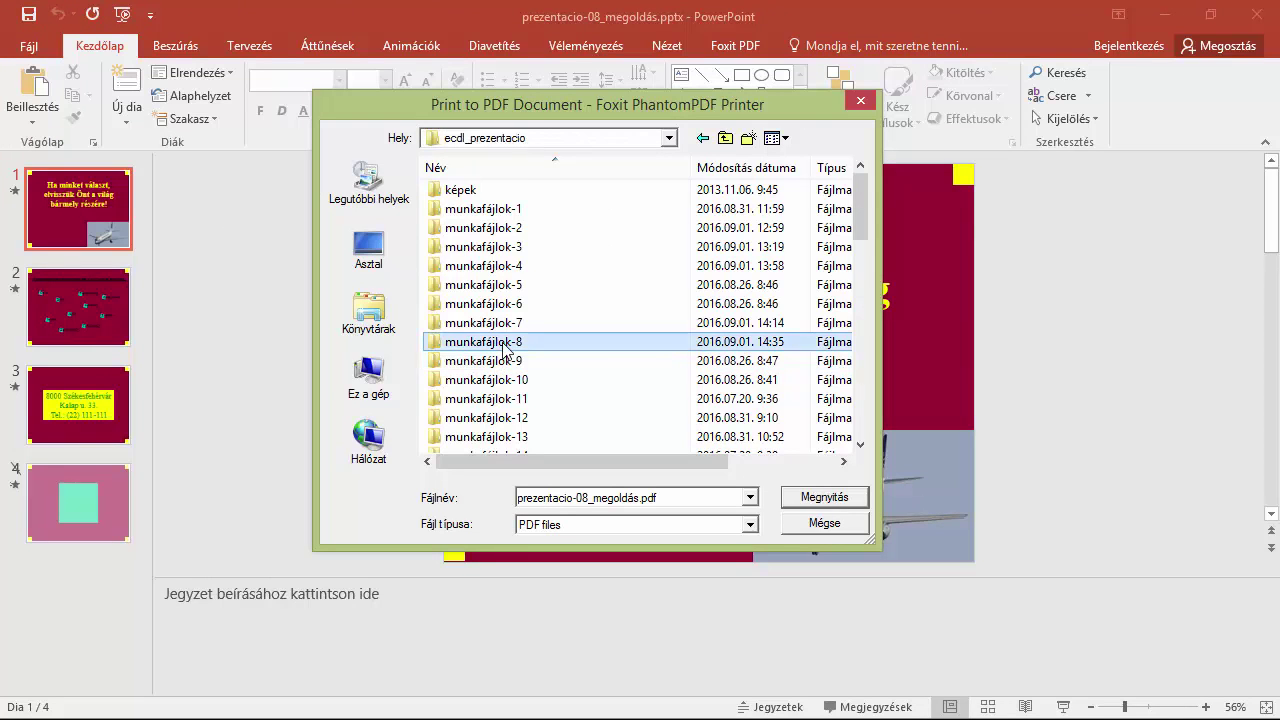
{"action": "double_click", "coordinate": [508, 345]}
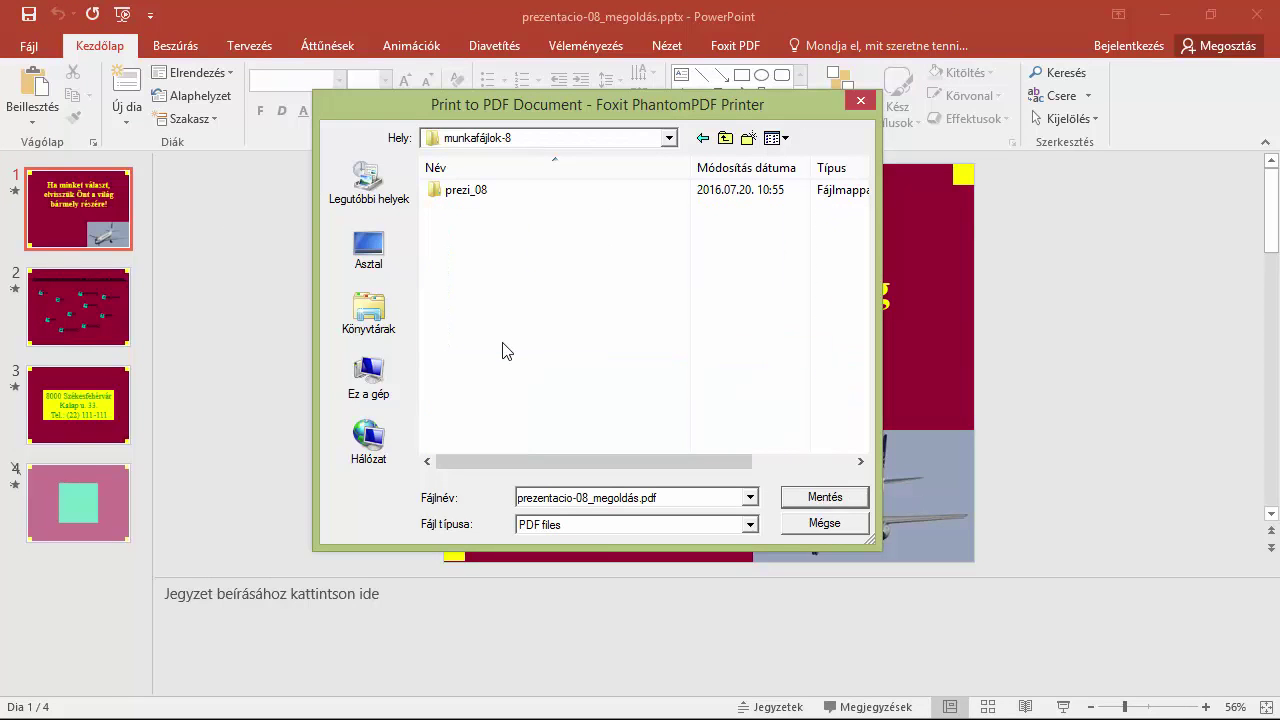
{"action": "left_click", "coordinate": [814, 500]}
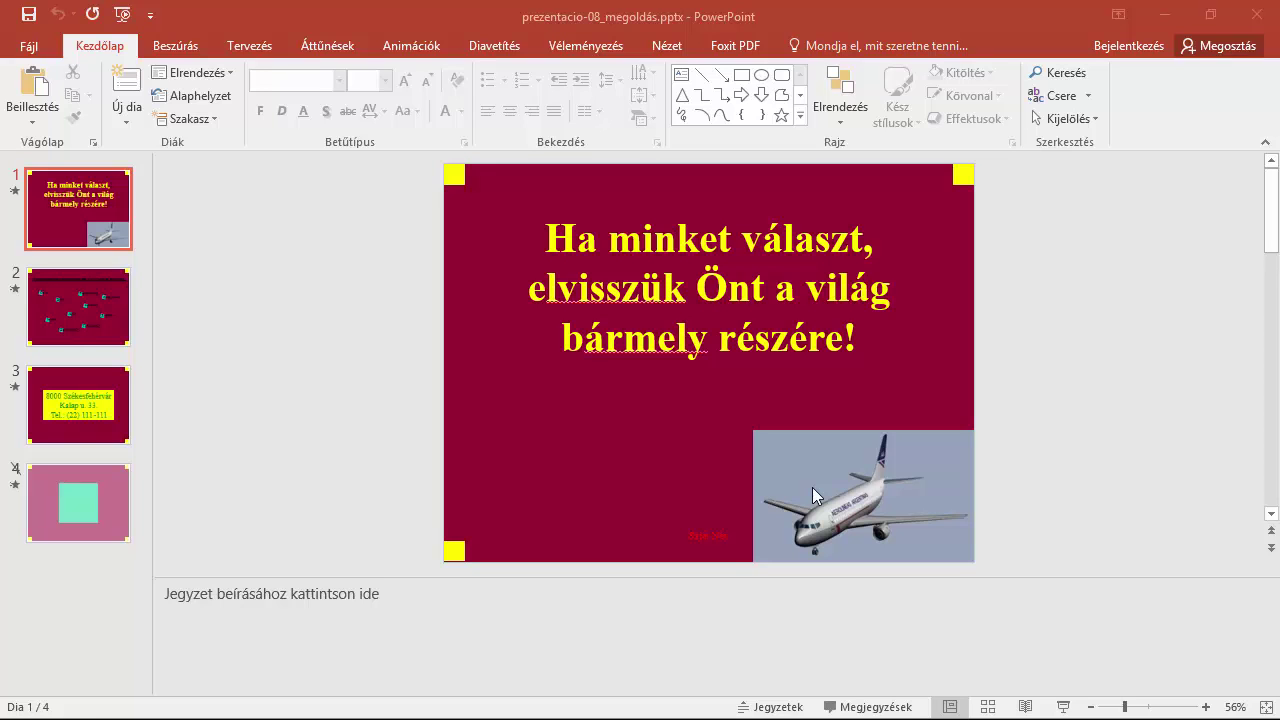
Close the travel presentation
{"action": "left_click", "coordinate": [411, 45]}
{"action": "left_click", "coordinate": [39, 50]}
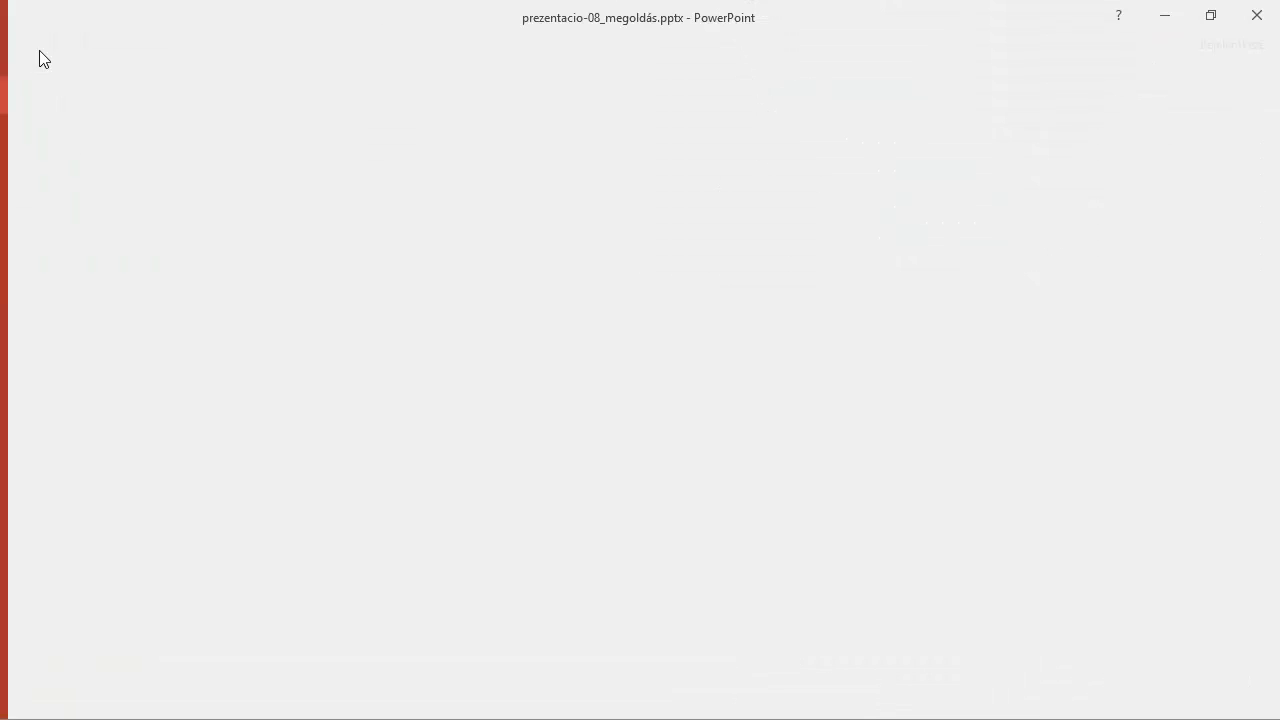
{"action": "left_click", "coordinate": [63, 421]}
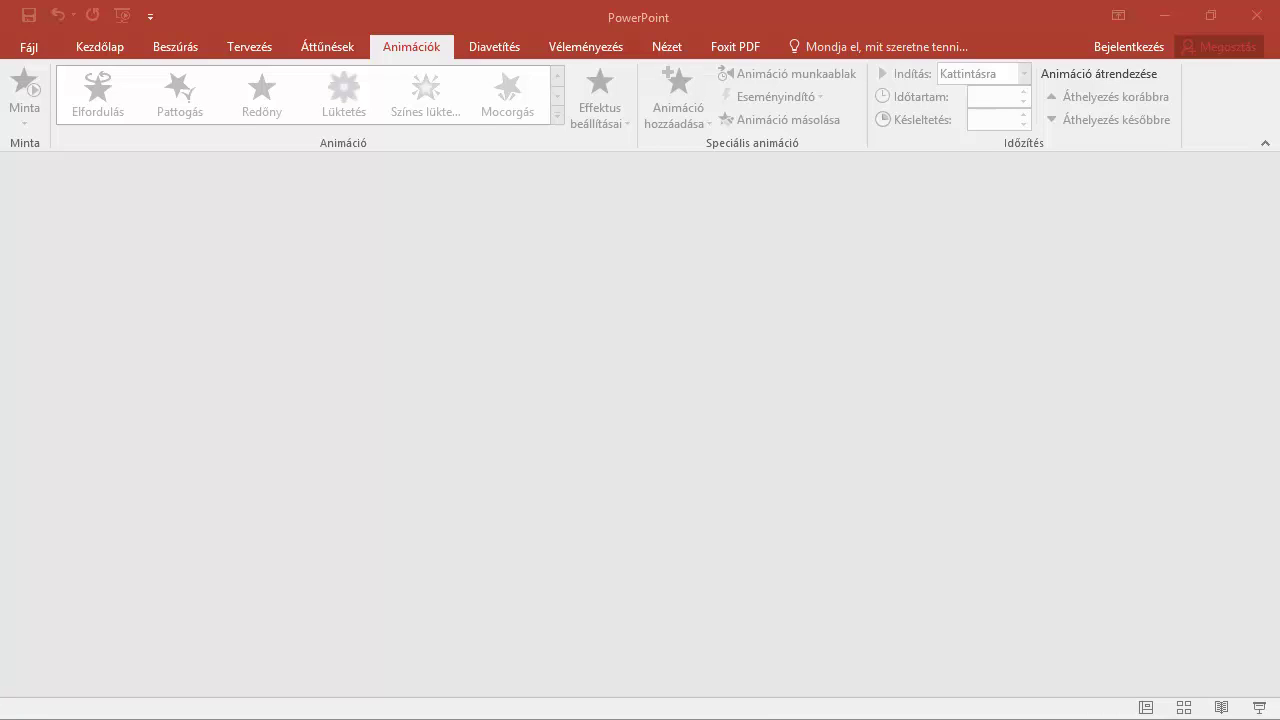
Open prezentacio-08b.pptx from the computer
{"action": "left_click", "coordinate": [27, 47]}
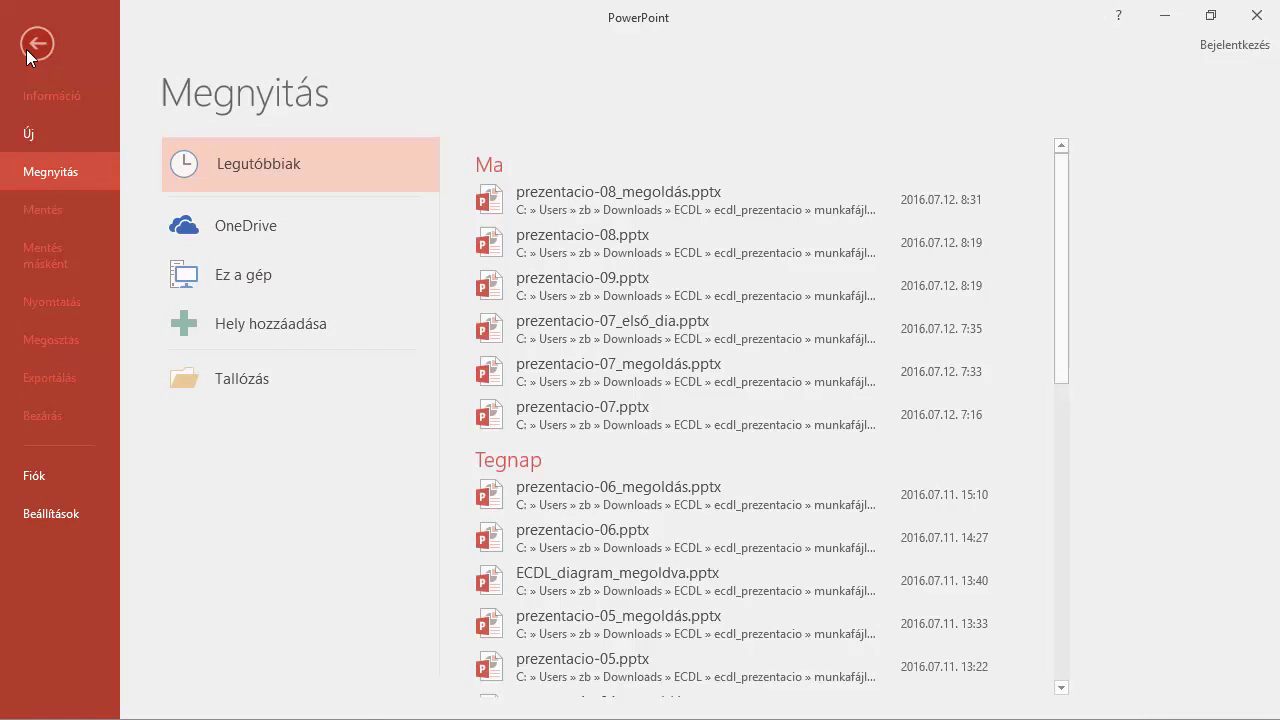
{"action": "left_click", "coordinate": [222, 368]}
{"action": "double_click", "coordinate": [275, 225]}
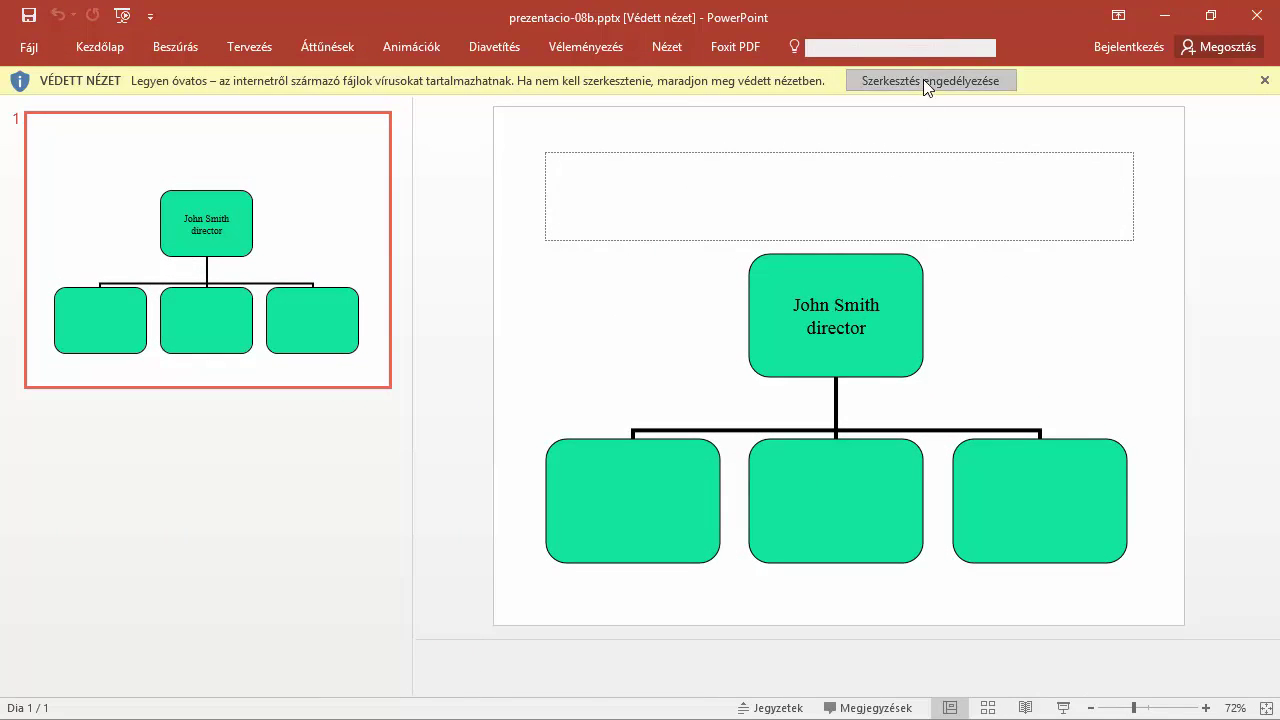
Enable editing and browse for a theme file from the full Design themes list
{"action": "left_click", "coordinate": [926, 83]}
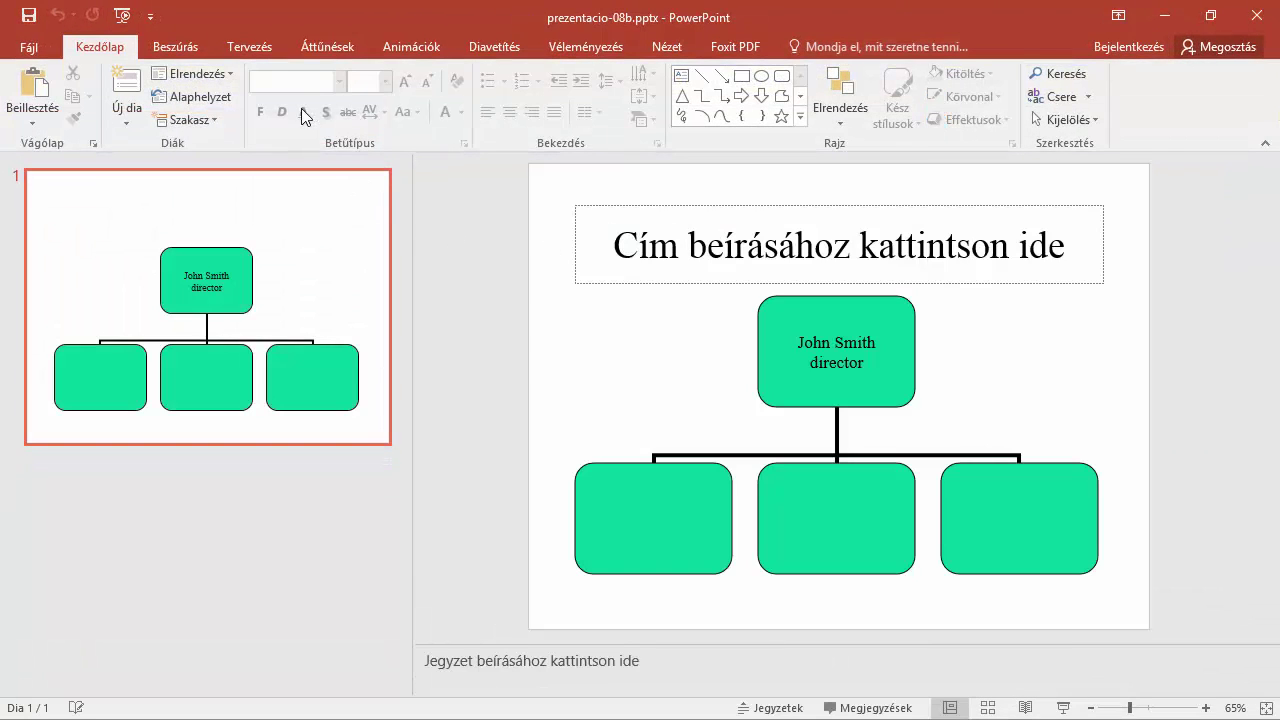
{"action": "left_click", "coordinate": [244, 50]}
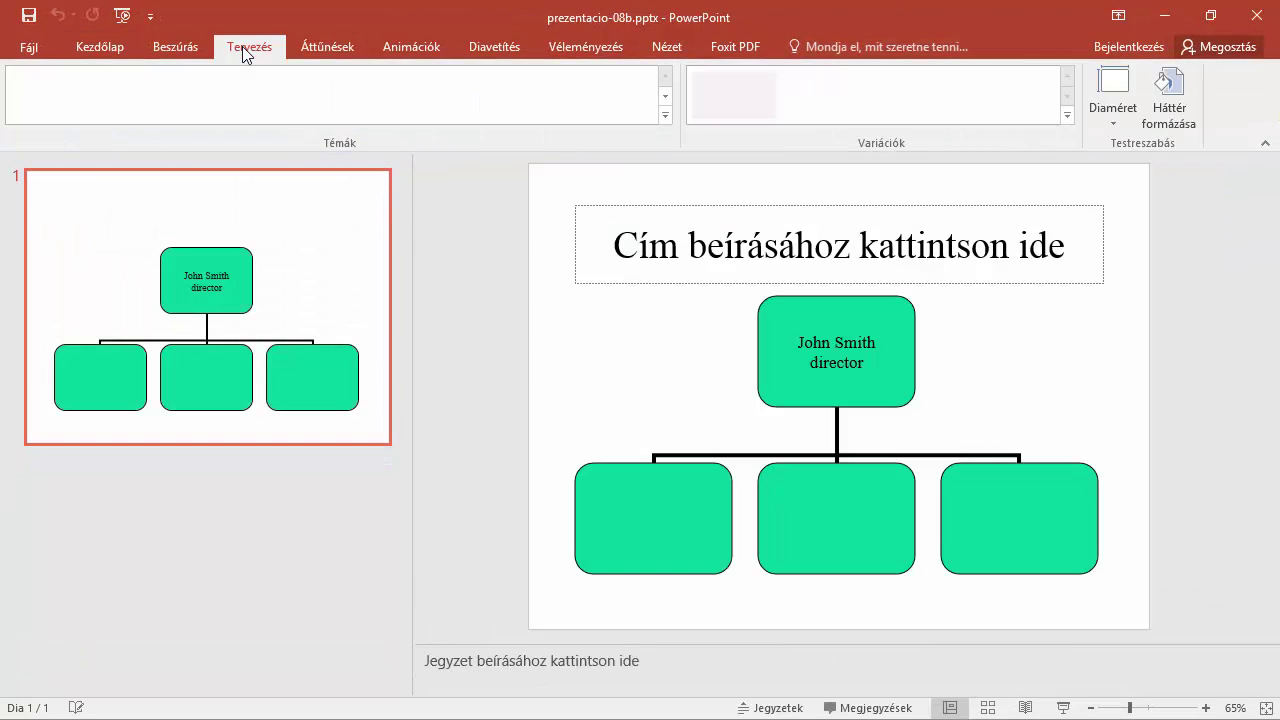
{"action": "left_click", "coordinate": [665, 115]}
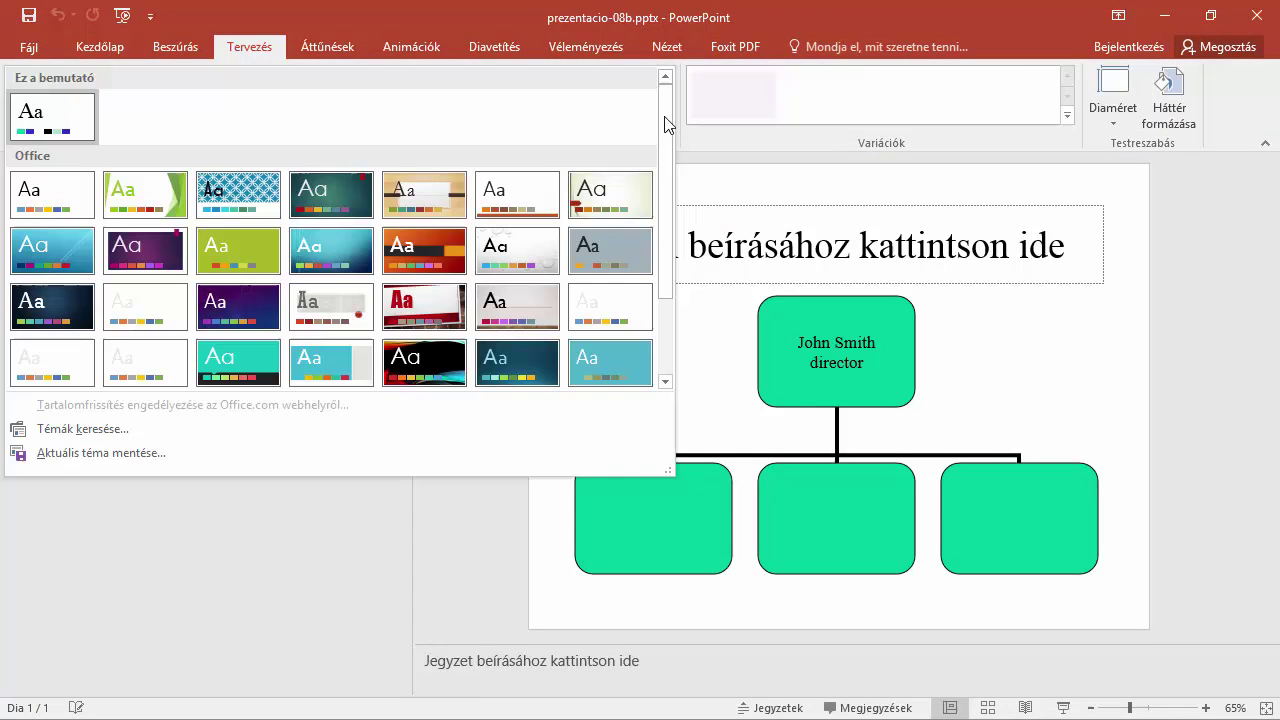
{"action": "left_click", "coordinate": [98, 428]}
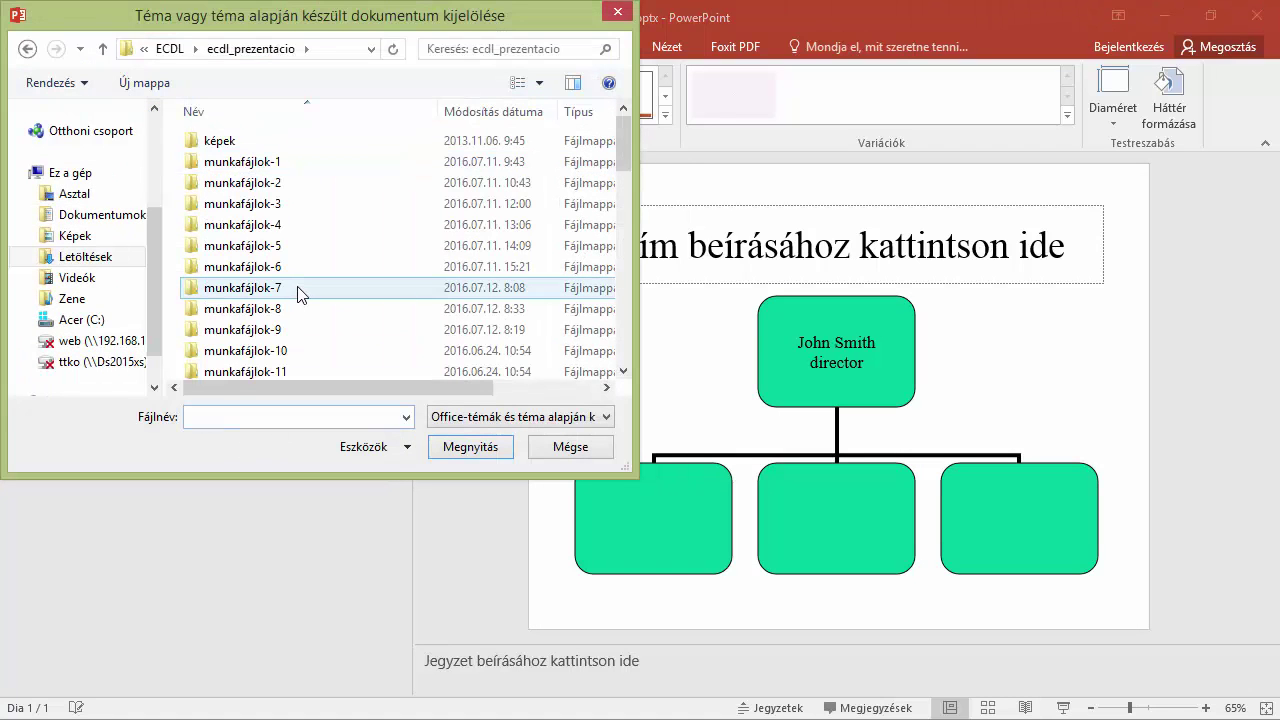
Apply the sablon2 template from the sablonok folder as the theme
{"action": "scroll", "coordinate": [297, 290], "scroll_direction": "down", "scroll_amount": 6}
{"action": "scroll", "coordinate": [300, 295], "scroll_direction": "down", "scroll_amount": 4}
{"action": "scroll", "coordinate": [303, 297], "scroll_direction": "down", "scroll_amount": 2}
{"action": "scroll", "coordinate": [305, 300], "scroll_direction": "down", "scroll_amount": 1}
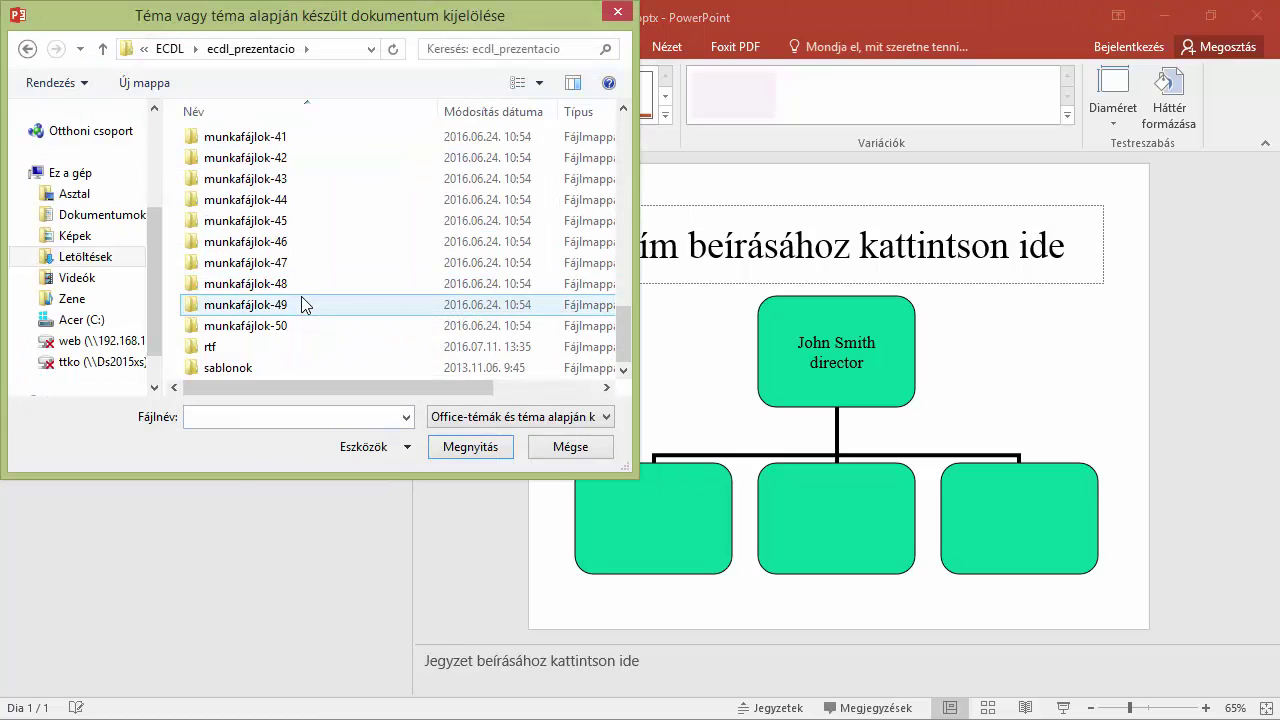
{"action": "double_click", "coordinate": [236, 367]}
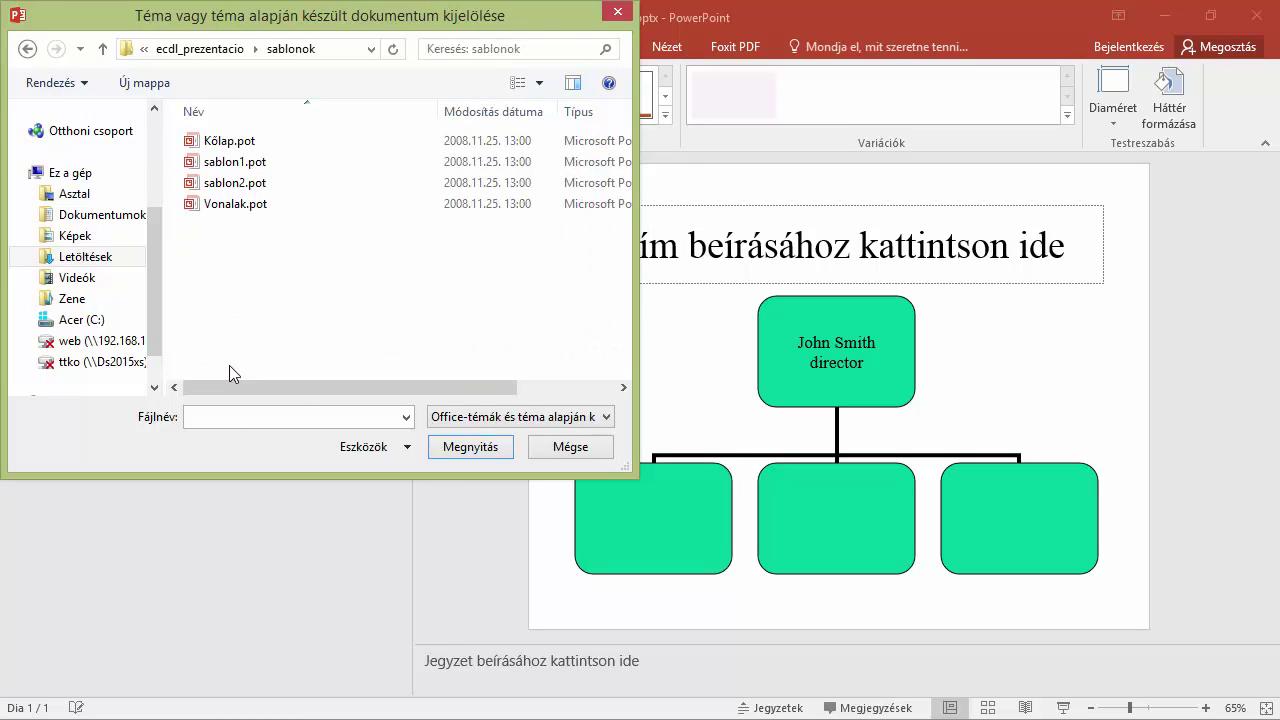
{"action": "double_click", "coordinate": [240, 182]}
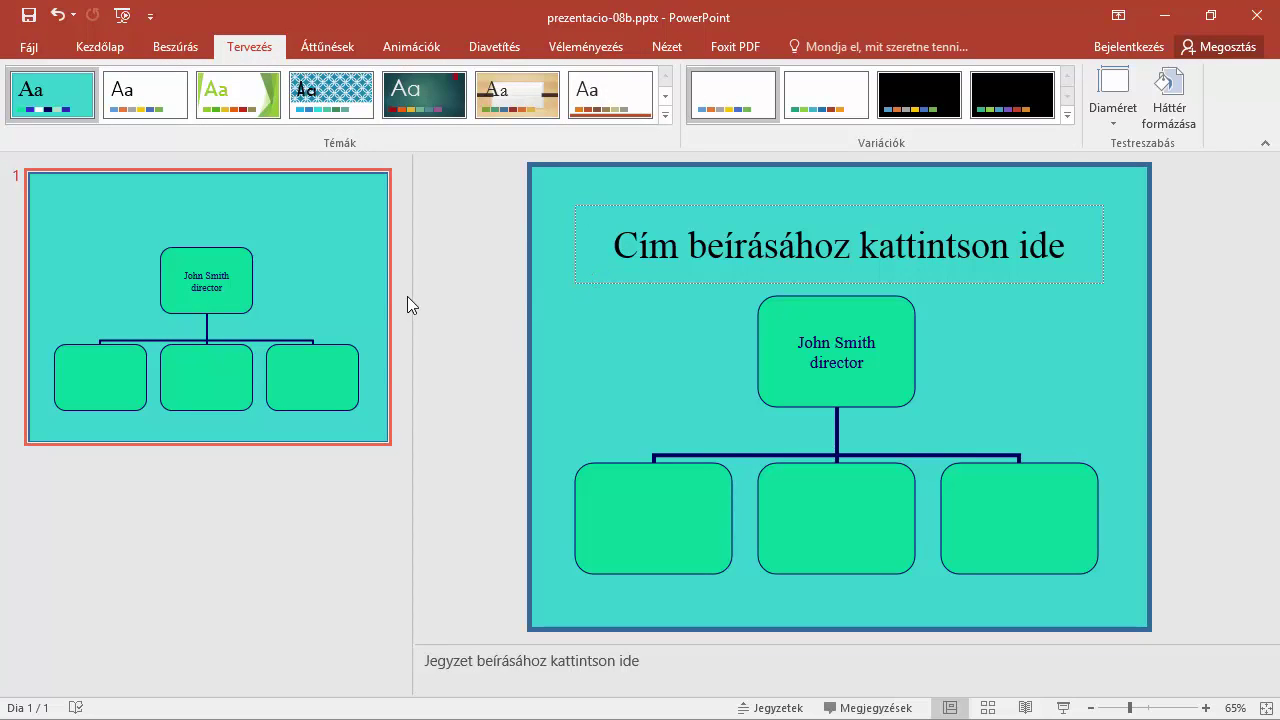
Narrow the thumbnail pane and convert the diagram to SmartArt: director box above three subordinates
{"action": "left_click_drag", "start_coordinate": [413, 294], "coordinate": [274, 294]}
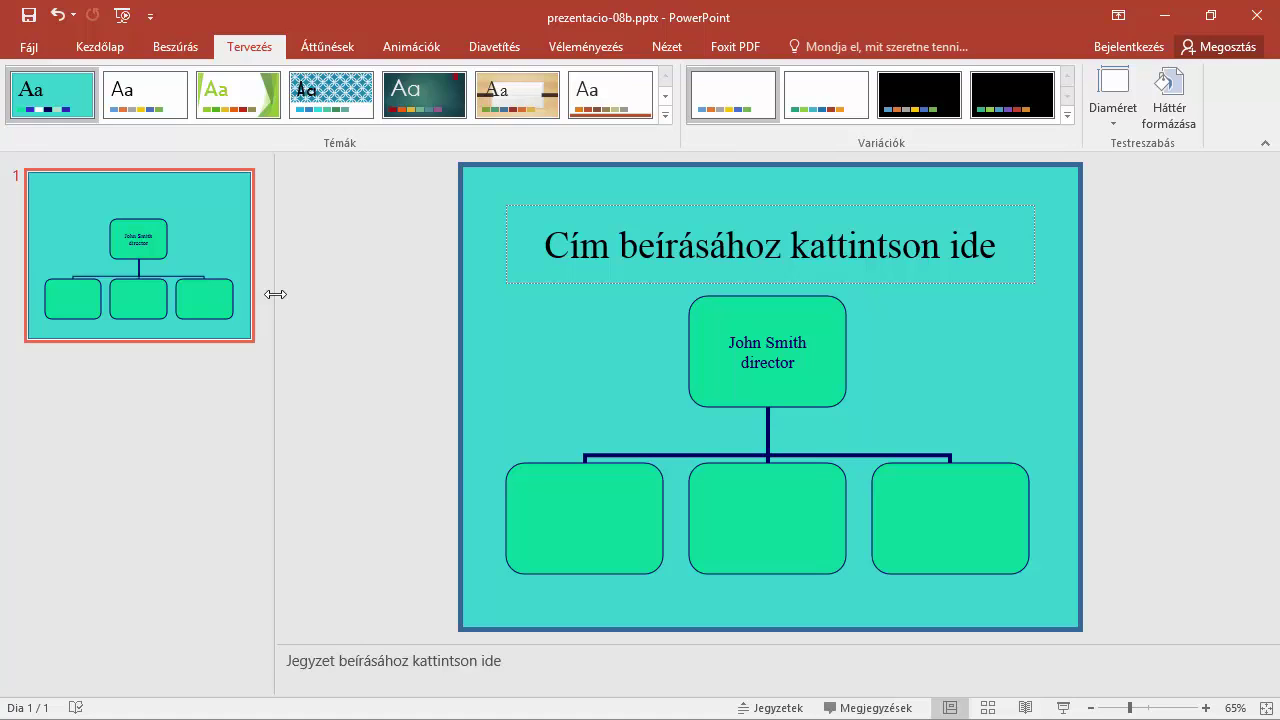
{"action": "left_click", "coordinate": [751, 397]}
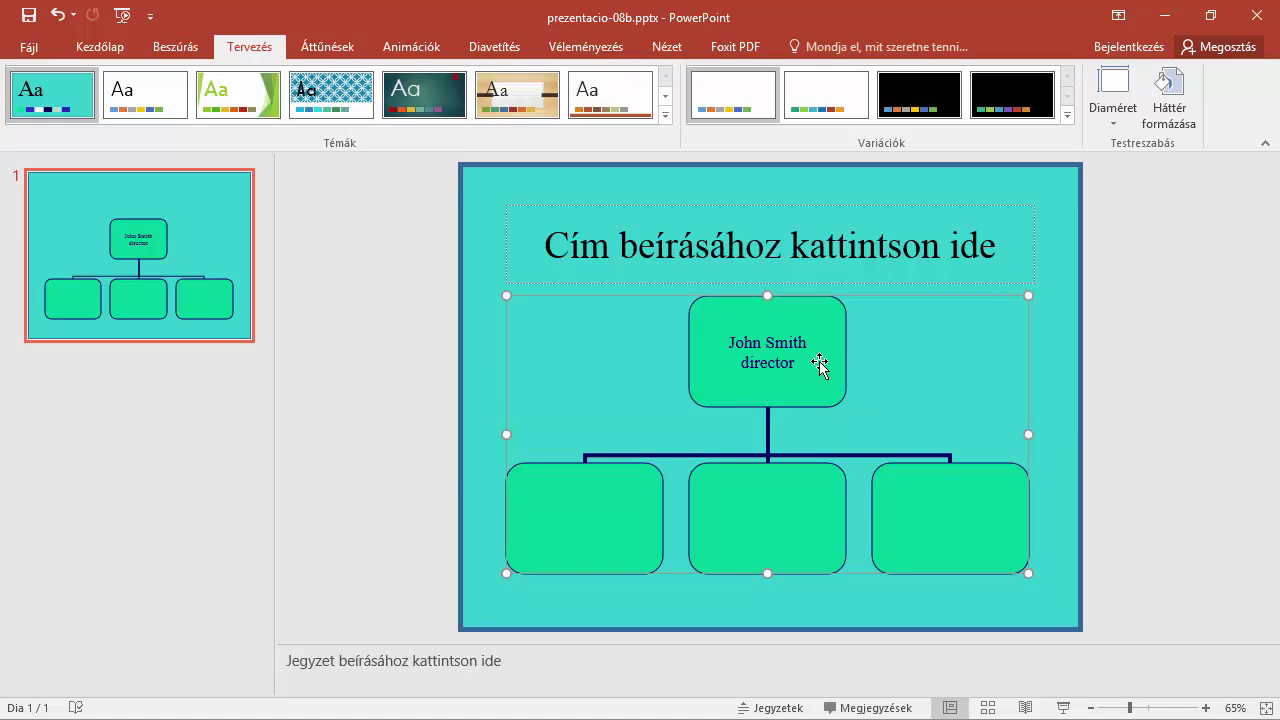
{"action": "double_click", "coordinate": [838, 395]}
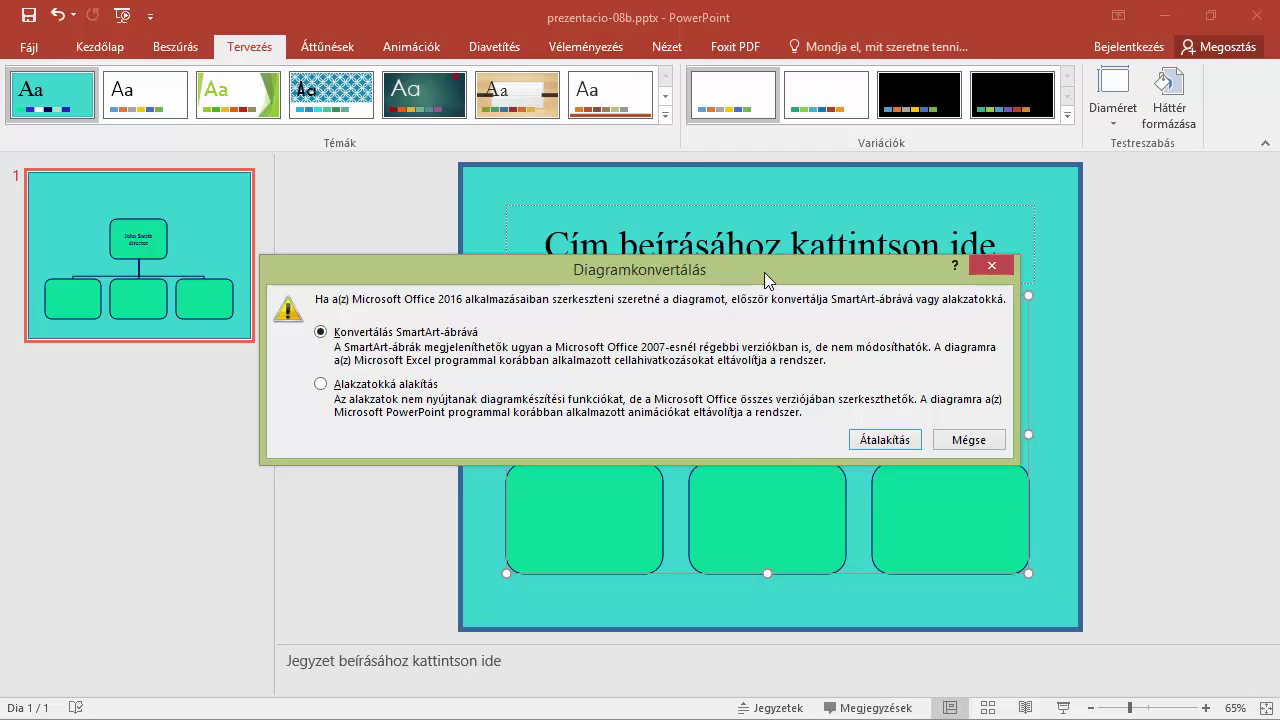
{"action": "mouse_move", "coordinate": [767, 280]}
{"action": "left_mouse_down"}
{"action": "mouse_move", "coordinate": [836, 446]}
{"action": "mouse_move", "coordinate": [799, 302]}
{"action": "left_mouse_up"}
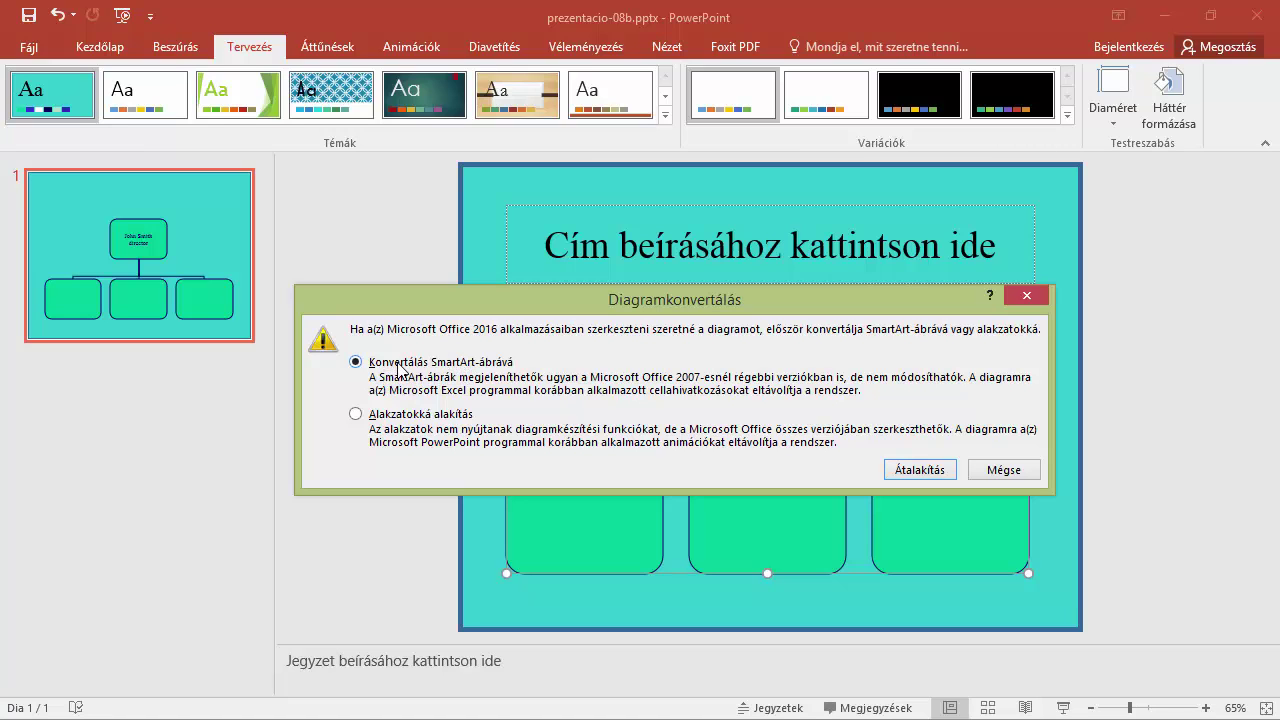
{"action": "left_click", "coordinate": [918, 469]}
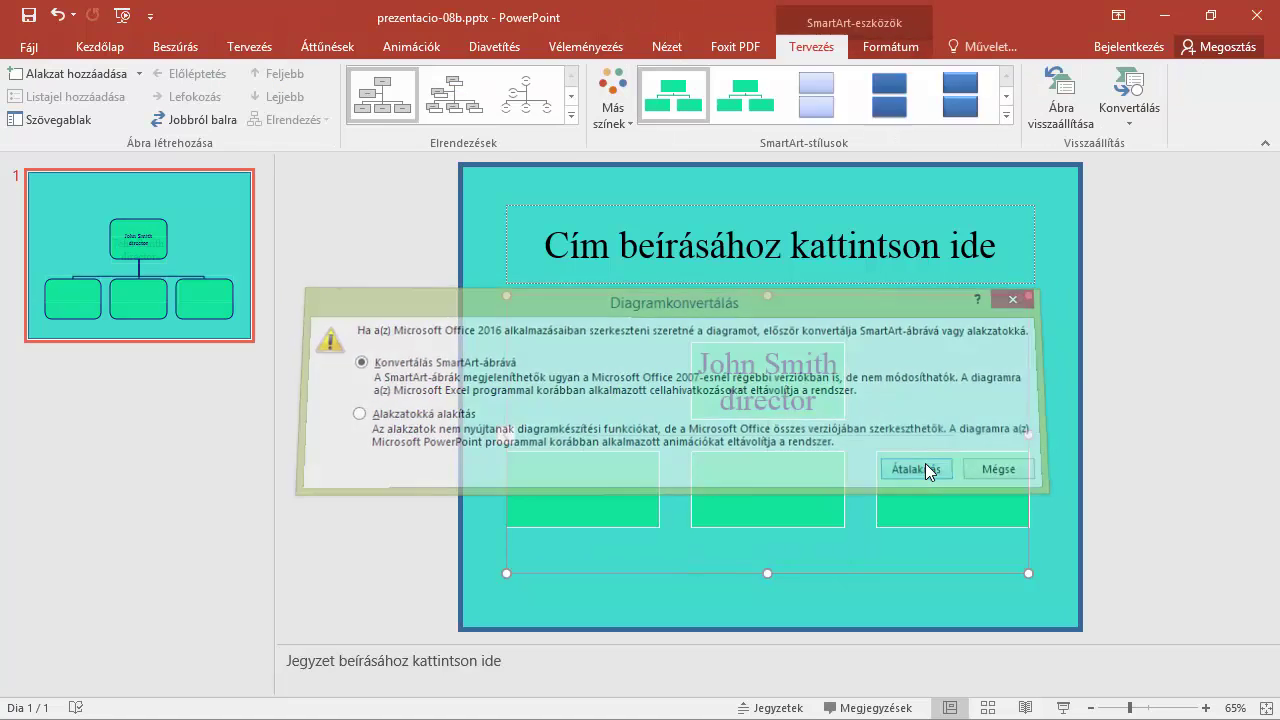
{"action": "left_click", "coordinate": [790, 366]}
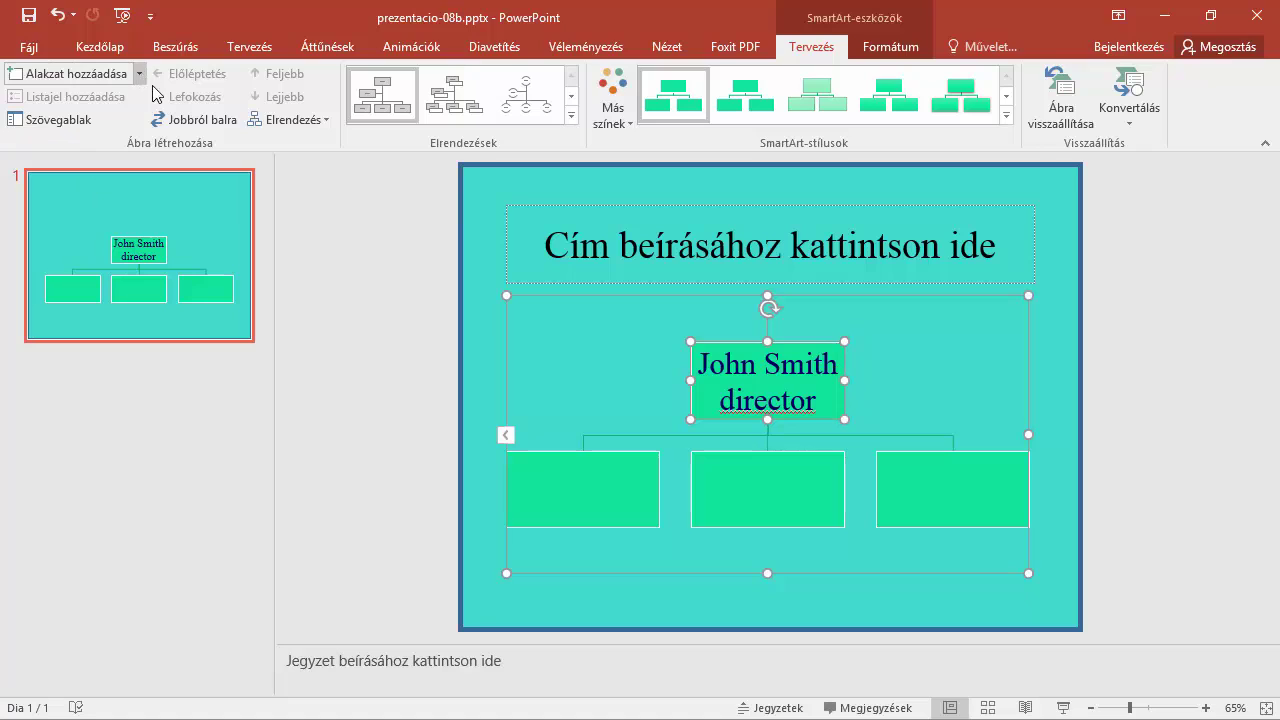
Add a fourth subordinate box under John Smith through the text pane, then select the chart
{"action": "left_click", "coordinate": [506, 435]}
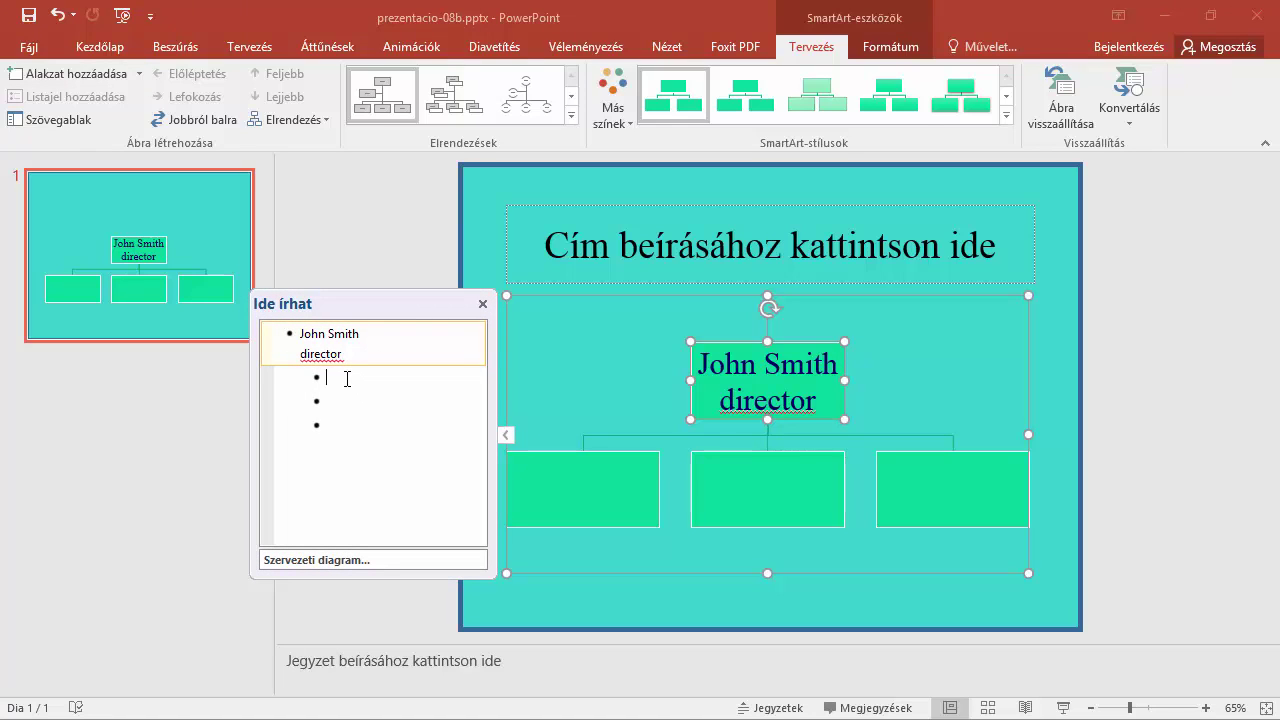
{"action": "left_click", "coordinate": [347, 378]}
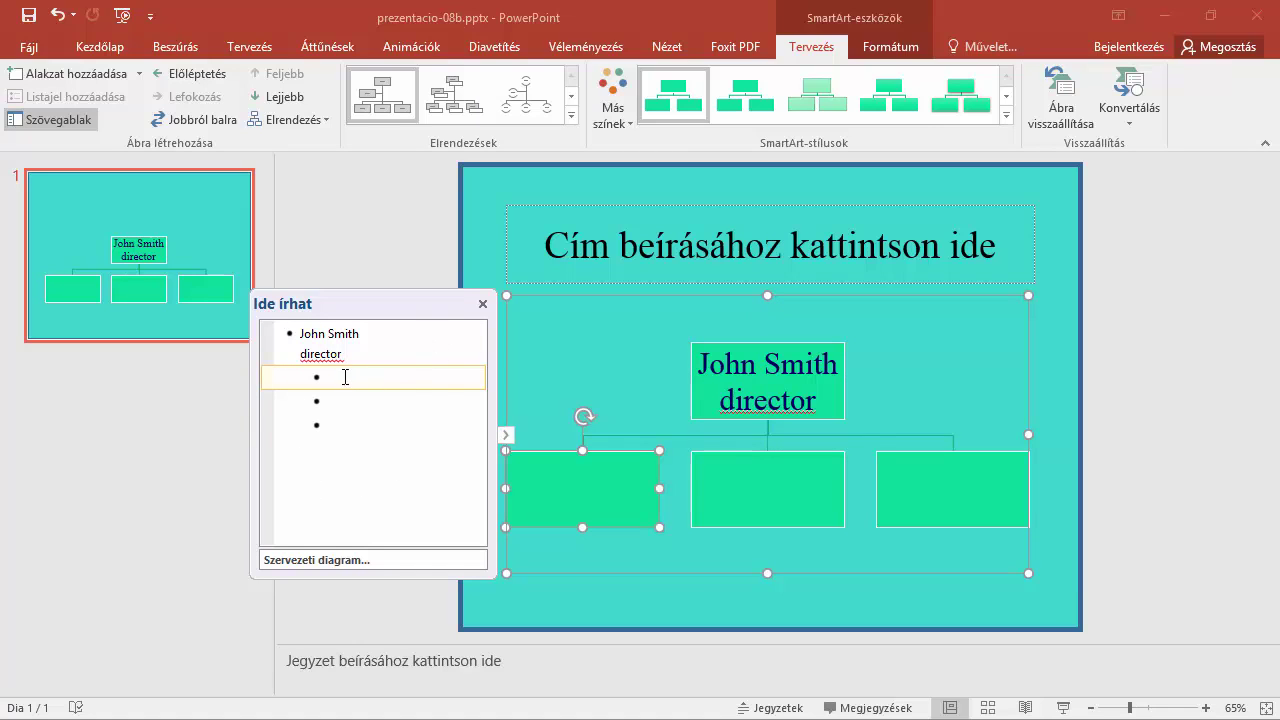
{"action": "left_click", "coordinate": [343, 425]}
{"action": "key", "text": "Return"}
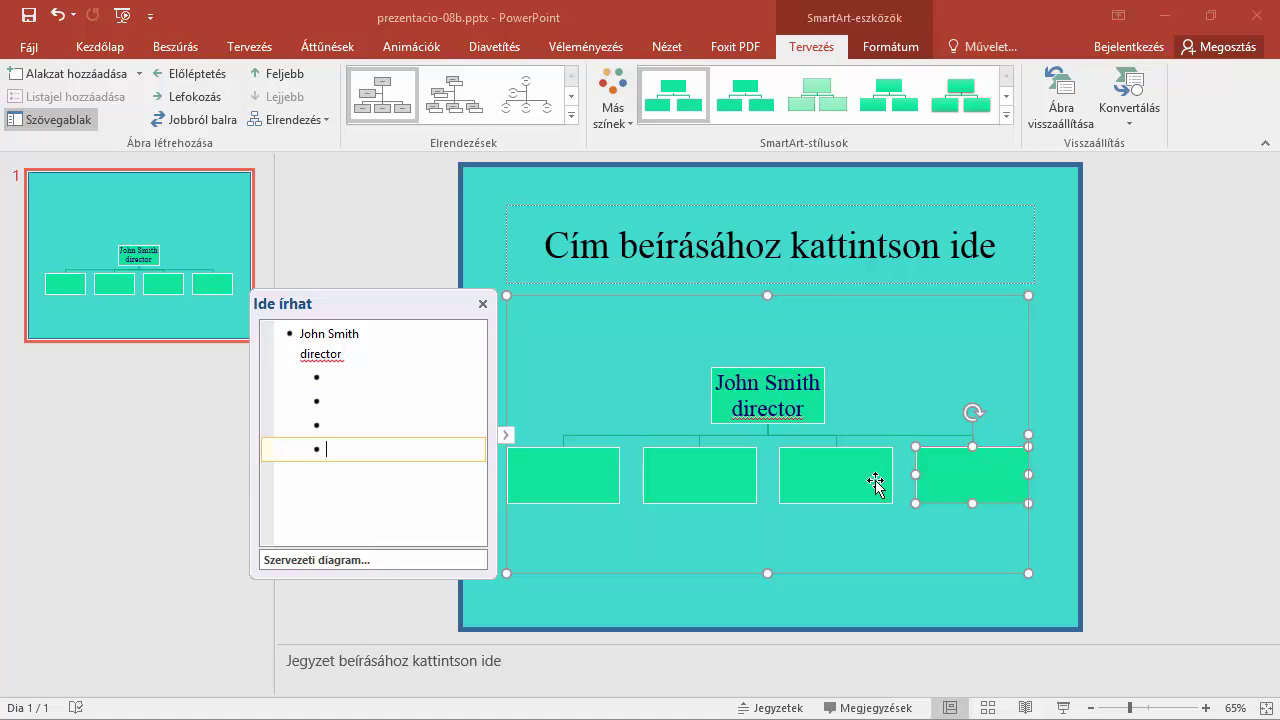
{"action": "left_click", "coordinate": [482, 304]}
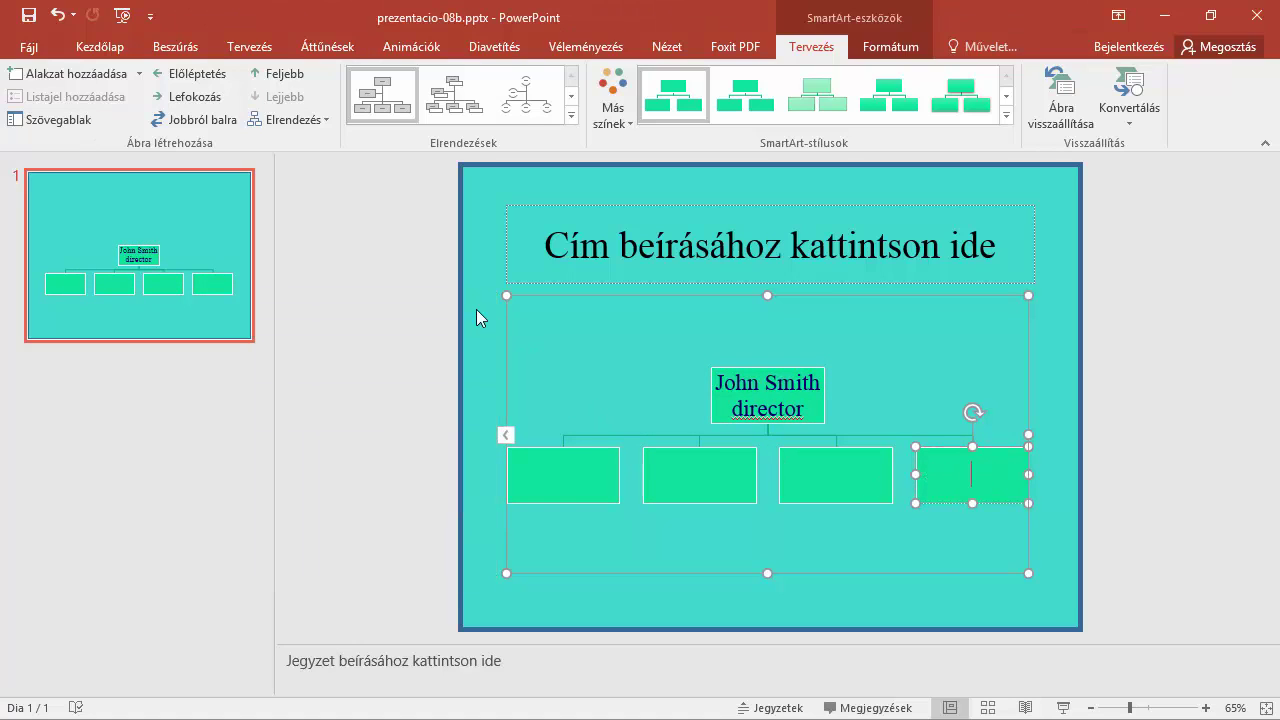
{"action": "left_click", "coordinate": [139, 76]}
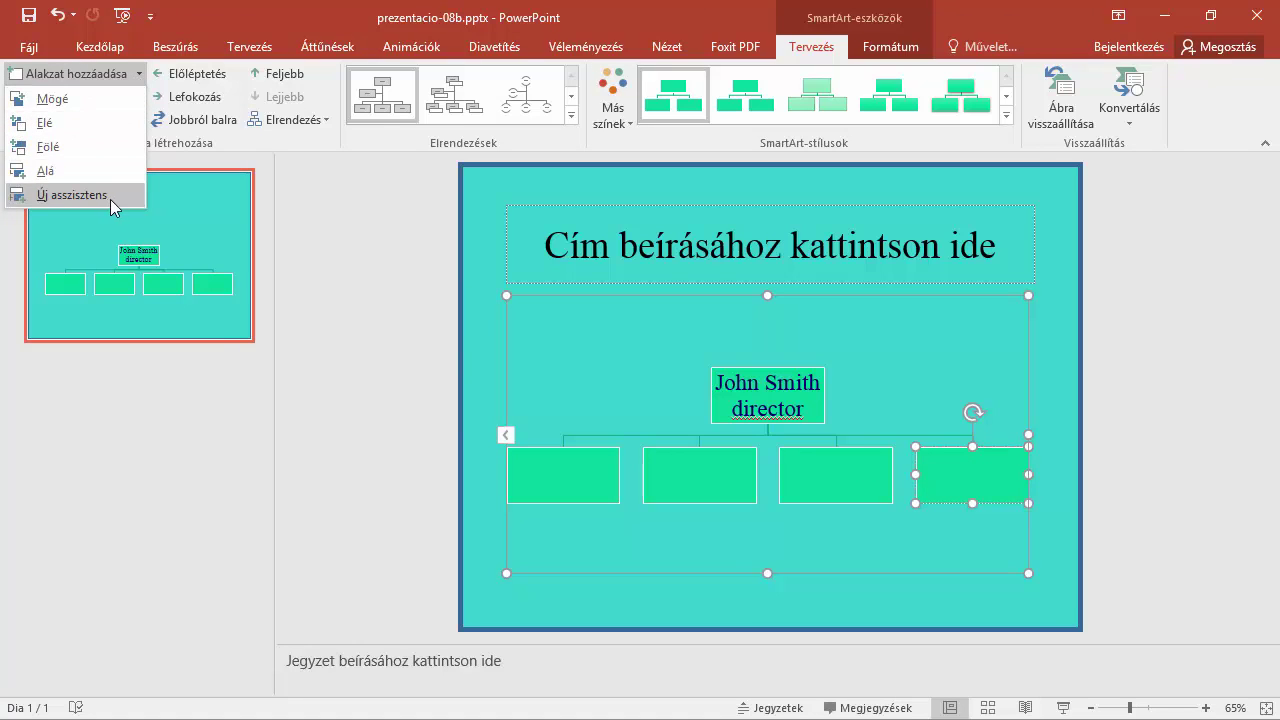
{"action": "left_click", "coordinate": [332, 215]}
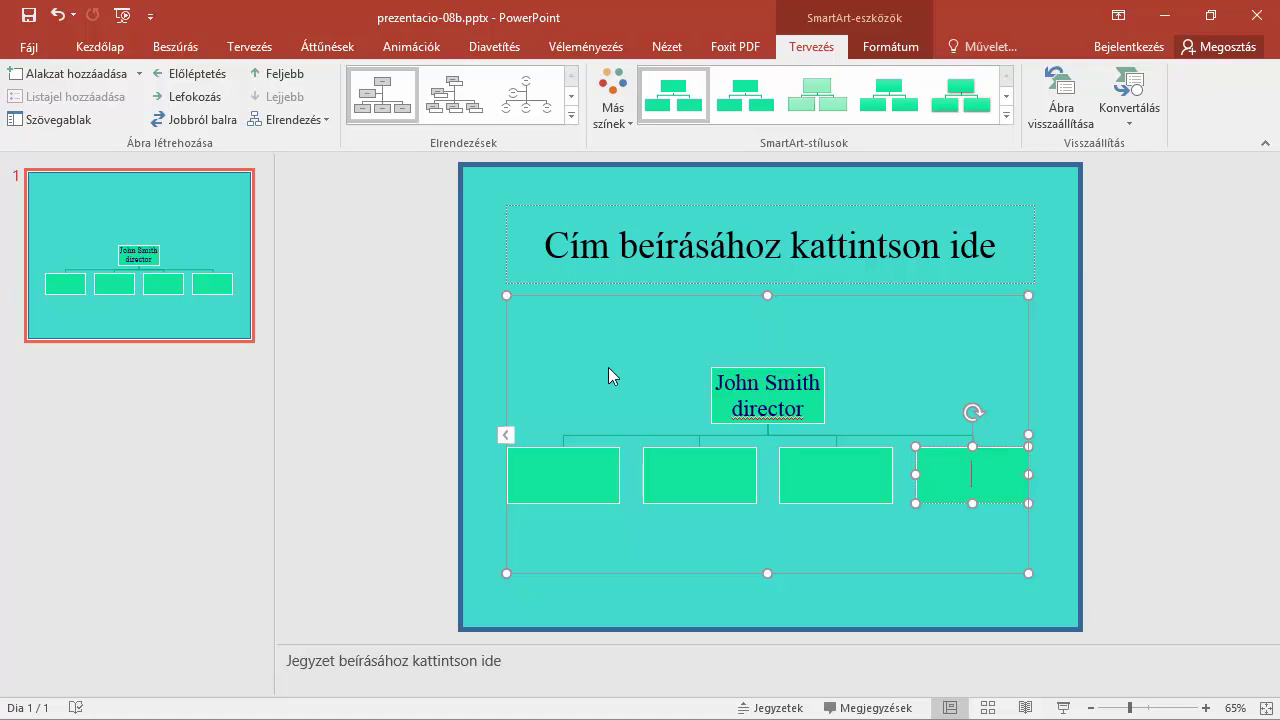
{"action": "left_click", "coordinate": [1025, 296]}
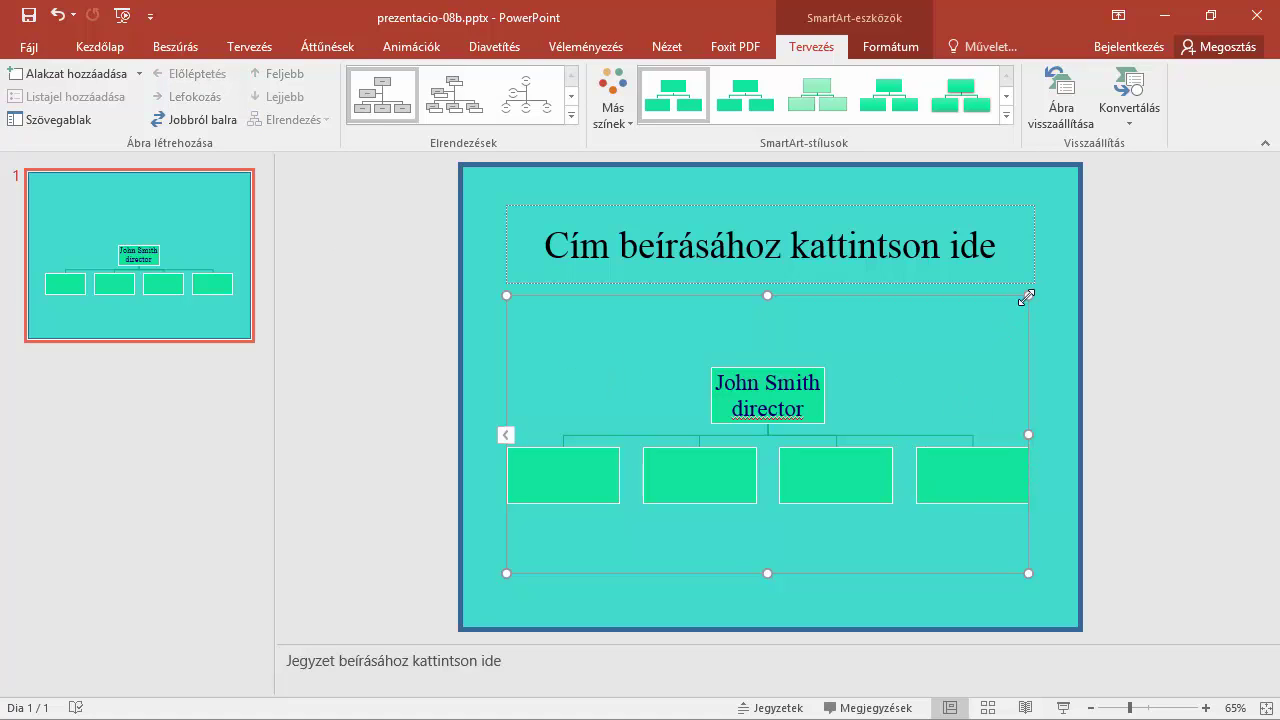
Scale the SmartArt org chart to 80% width and 80% height via Size and Position
{"action": "right_click", "coordinate": [1027, 298]}
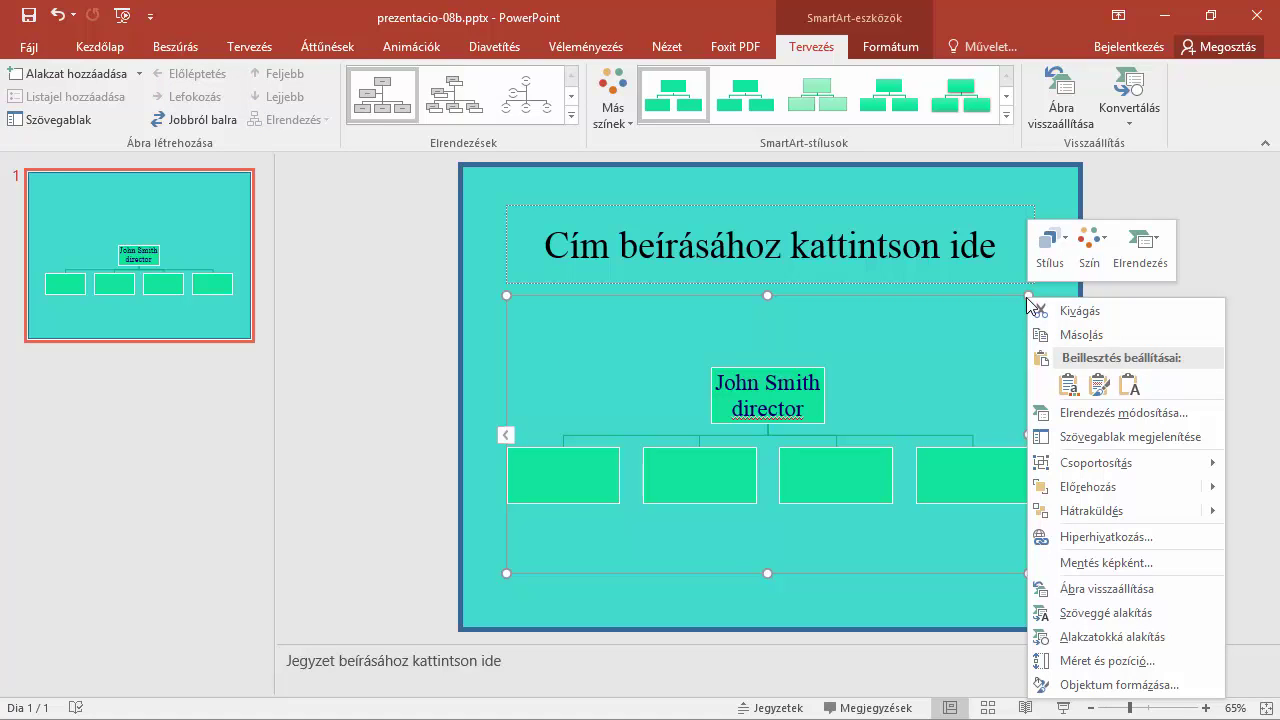
{"action": "mouse_move", "coordinate": [1038, 464]}
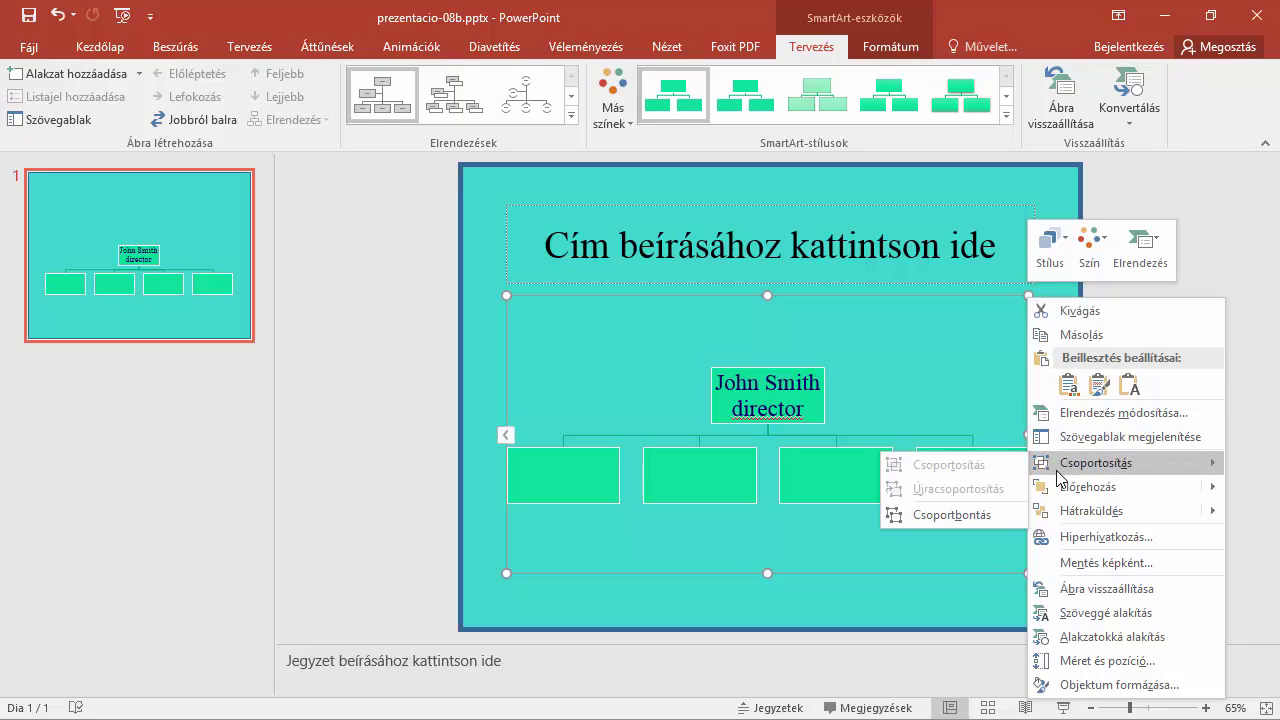
{"action": "left_click", "coordinate": [1096, 662]}
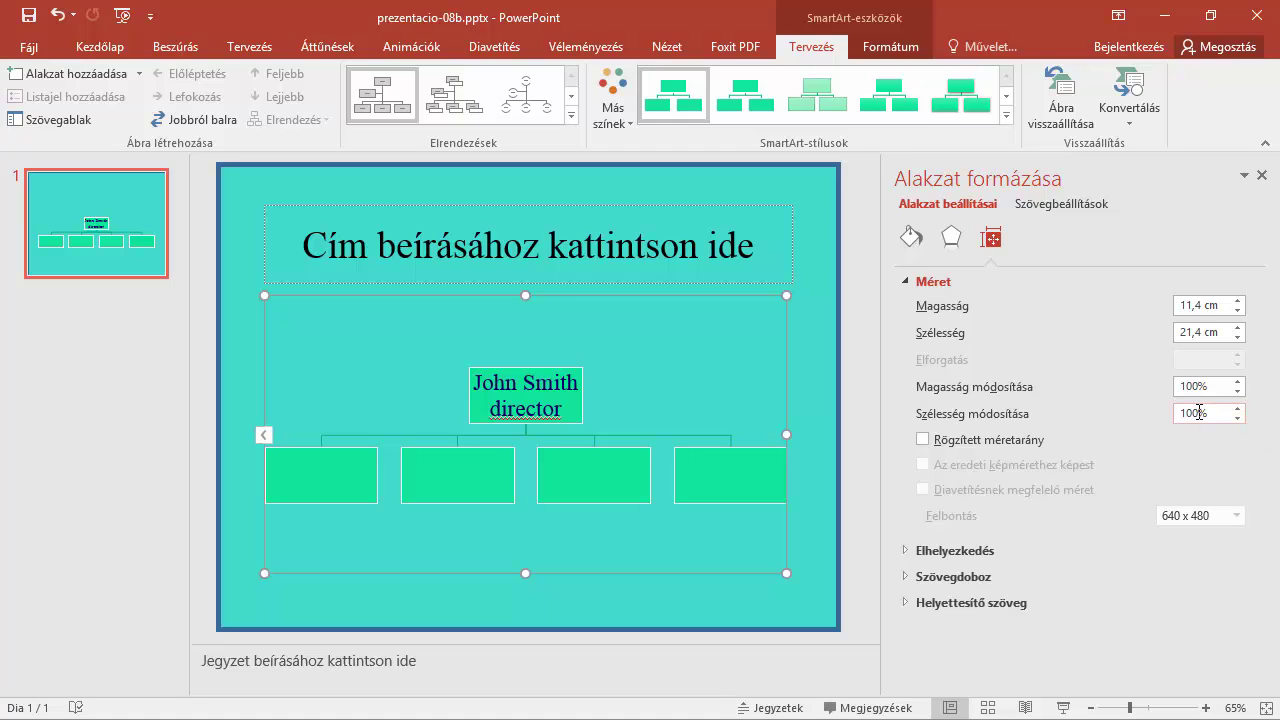
{"action": "double_click", "coordinate": [1199, 413]}
{"action": "type", "text": "80"}
{"action": "double_click", "coordinate": [1199, 388]}
{"action": "type", "text": "80"}
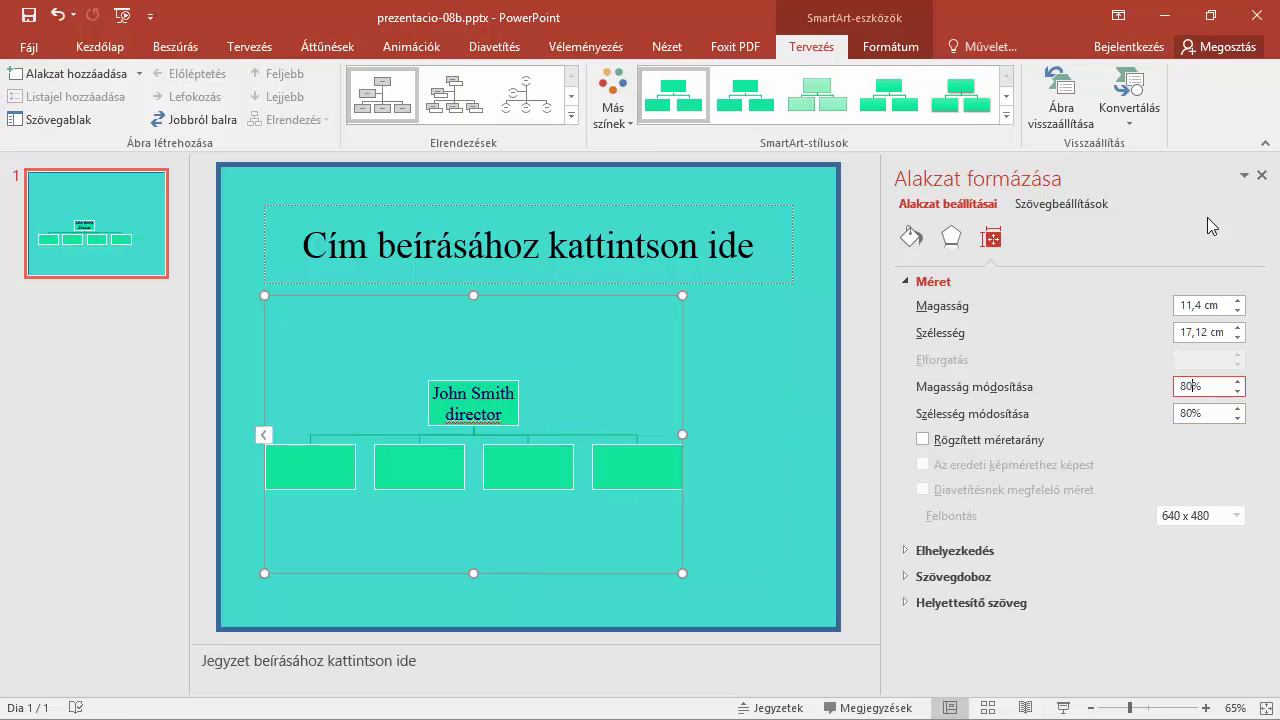
{"action": "left_click", "coordinate": [1262, 175]}
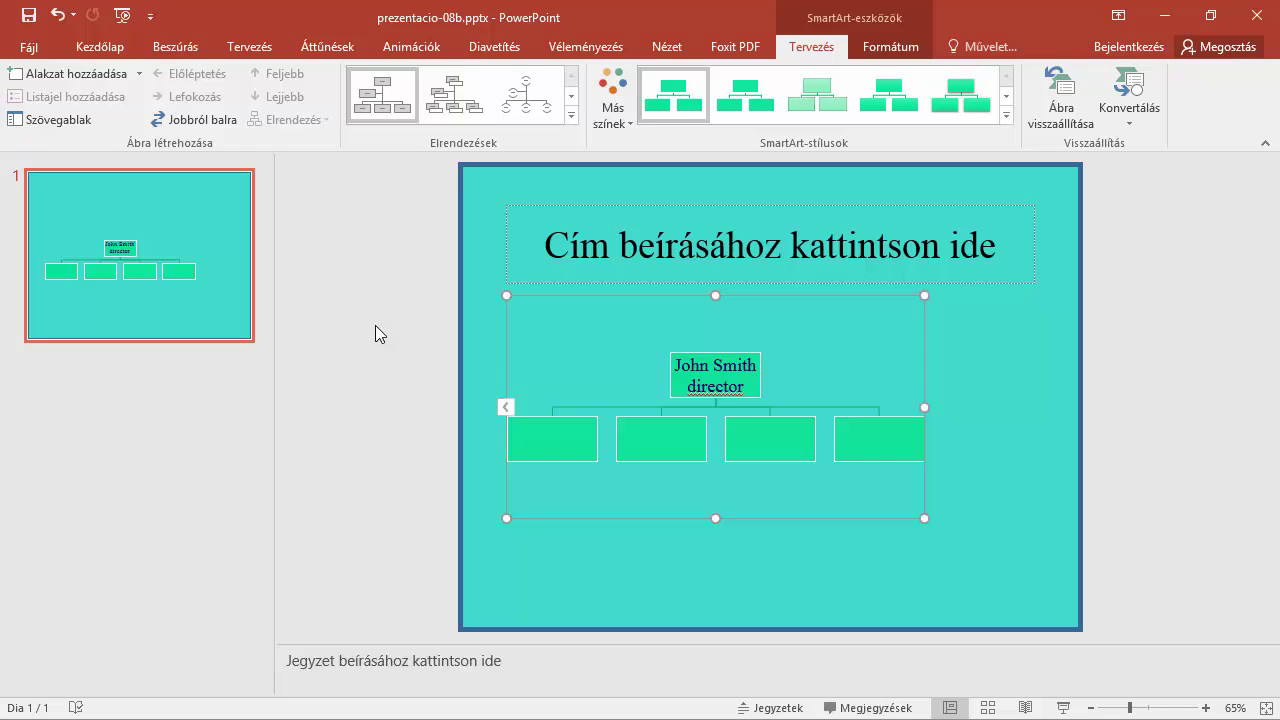
Save a copy as prezentacio-08b_megoldás.pptx in munkafájlok-8 by appending _megoldás
{"action": "left_click", "coordinate": [30, 48]}
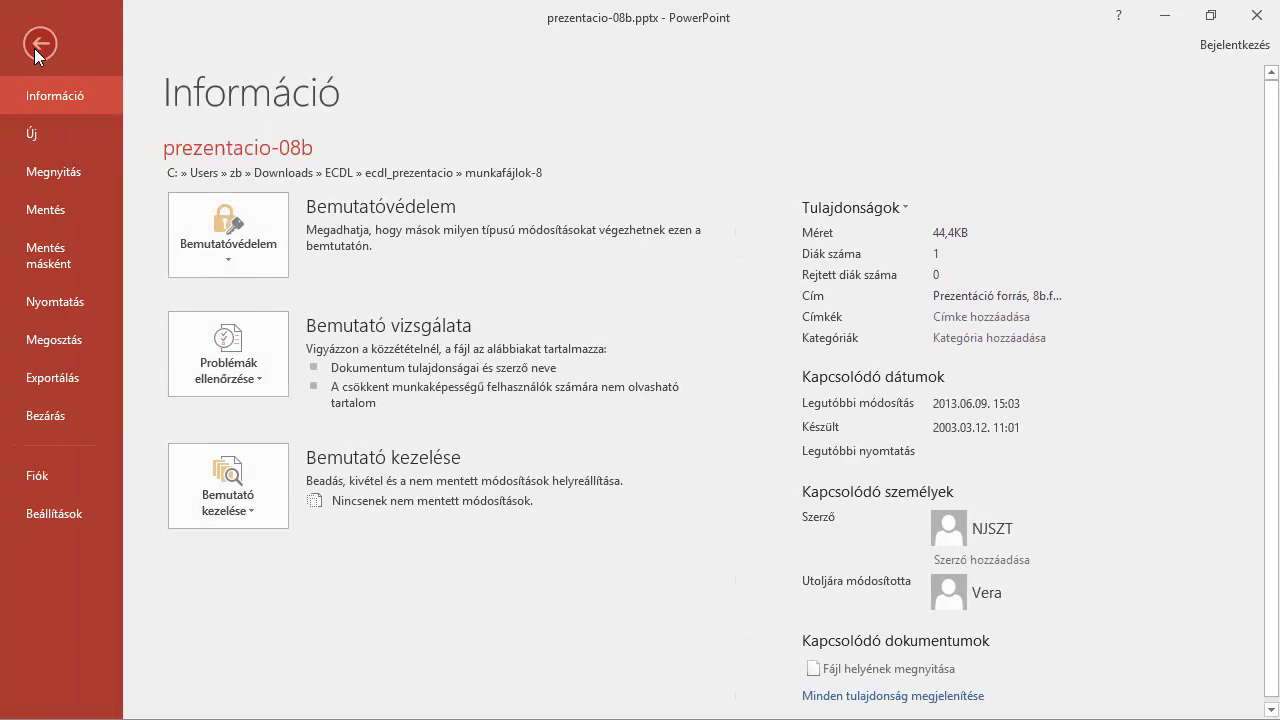
{"action": "left_click", "coordinate": [58, 258]}
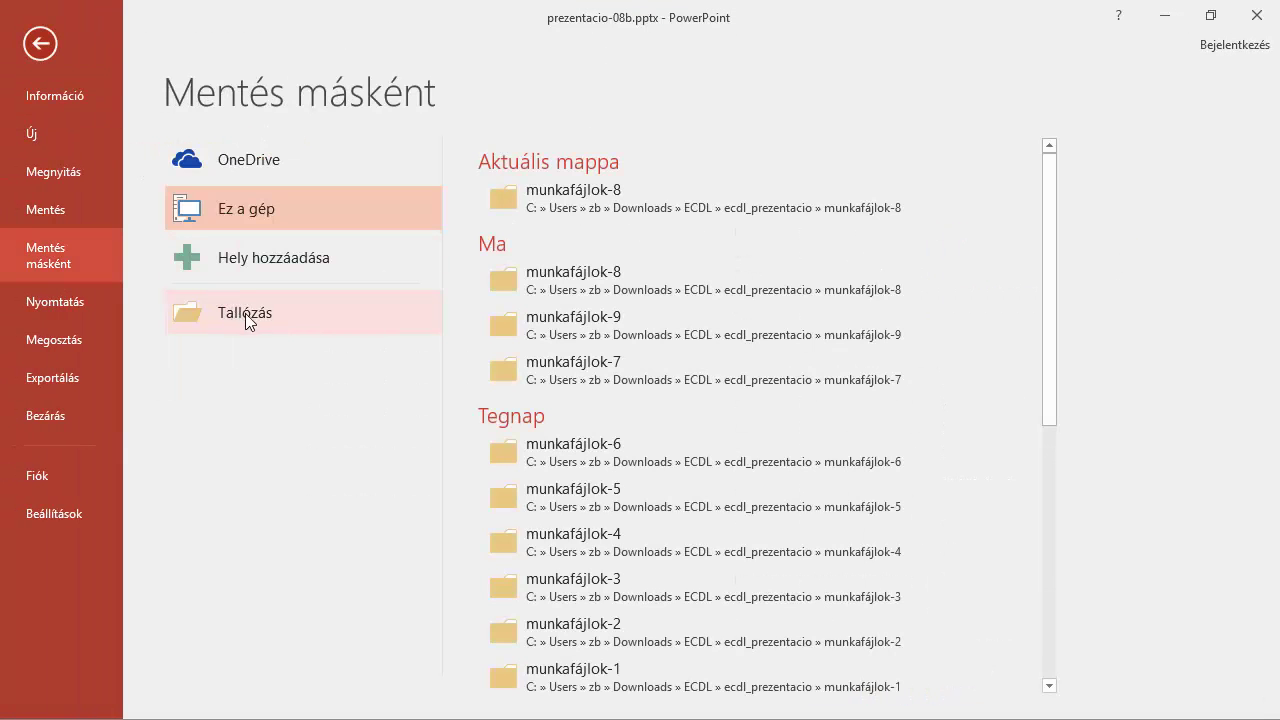
{"action": "left_click", "coordinate": [277, 313]}
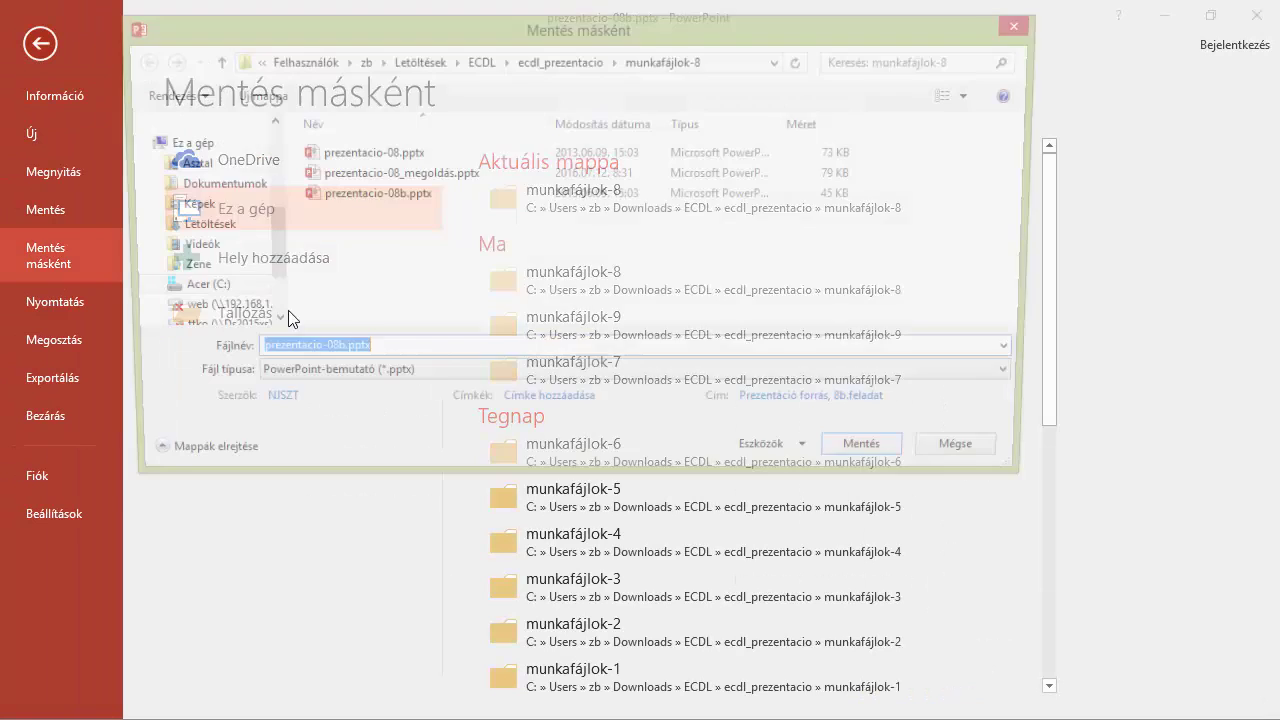
{"action": "left_click", "coordinate": [340, 354]}
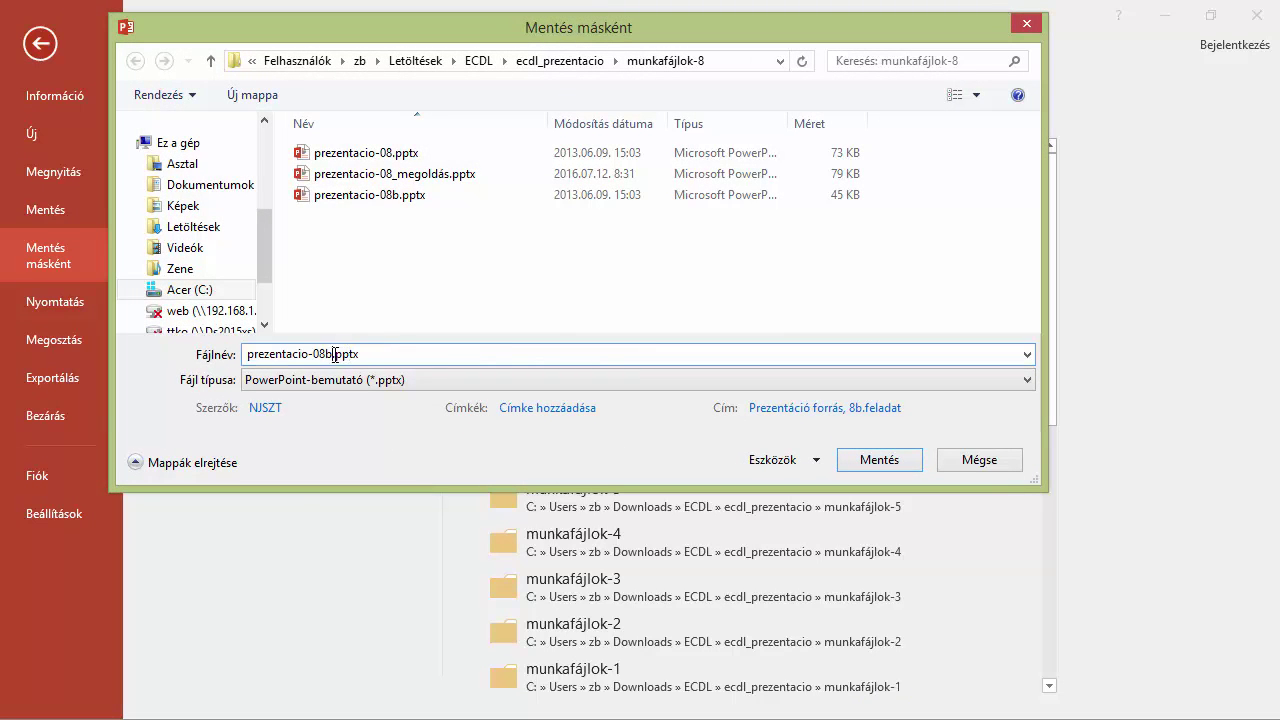
{"action": "type", "text": "_"}
{"action": "type", "text": "megoldás"}
{"action": "left_click", "coordinate": [867, 458]}
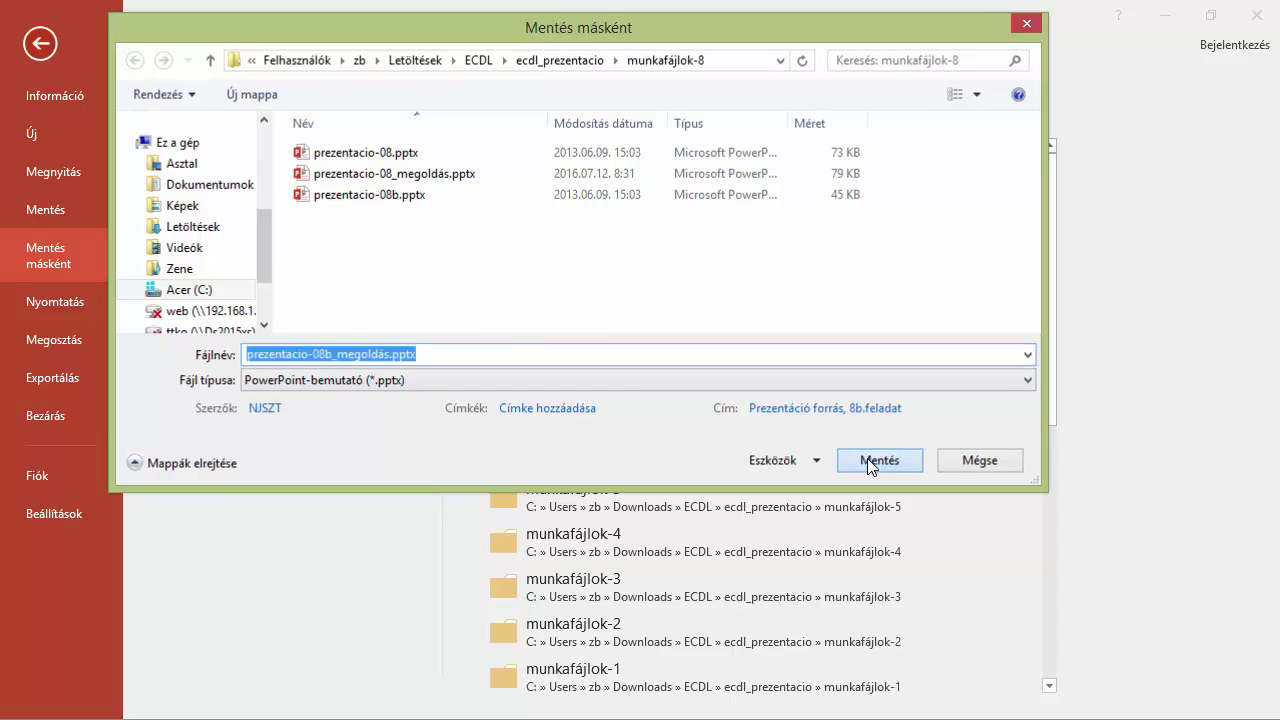